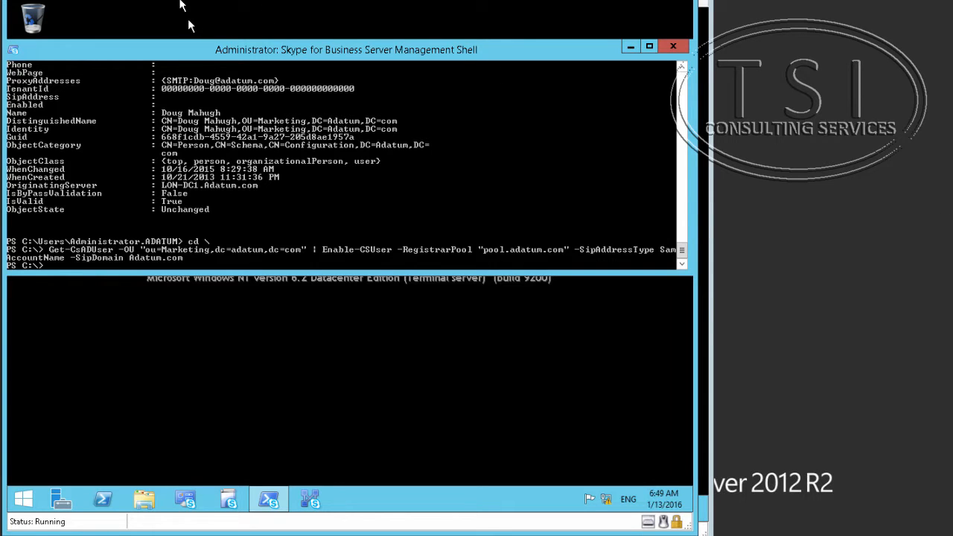
Run Get-CsUser for the Marketing user and review its properties, including the empty ClientPolicy.
left_click(115, 0)
left_click(132, 0)
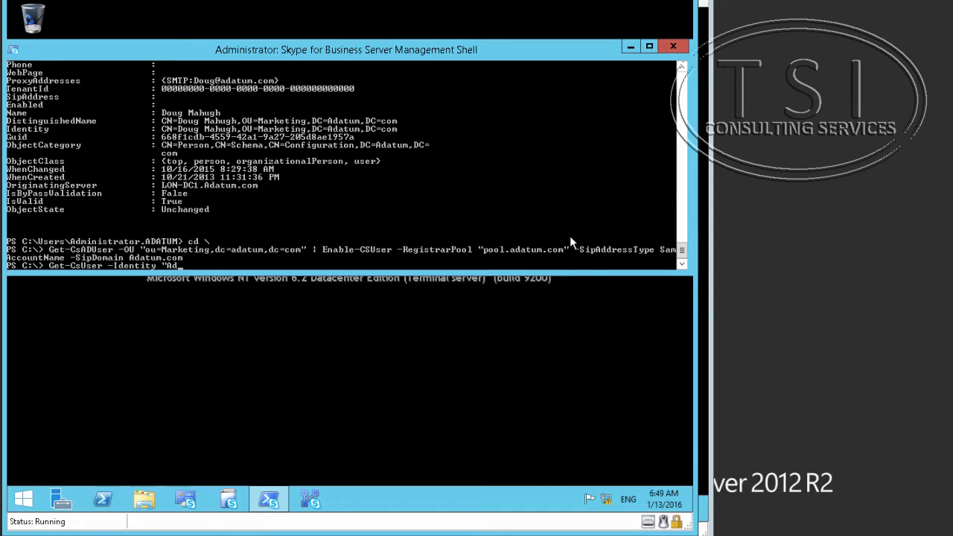
key("Return")
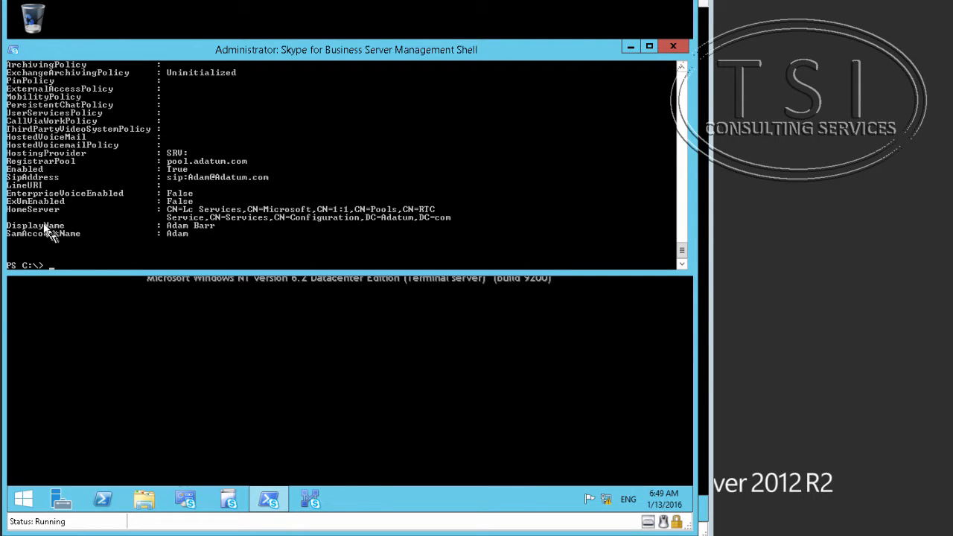
scroll(43, 222, "up", 1)
scroll(45, 211, "up", 6)
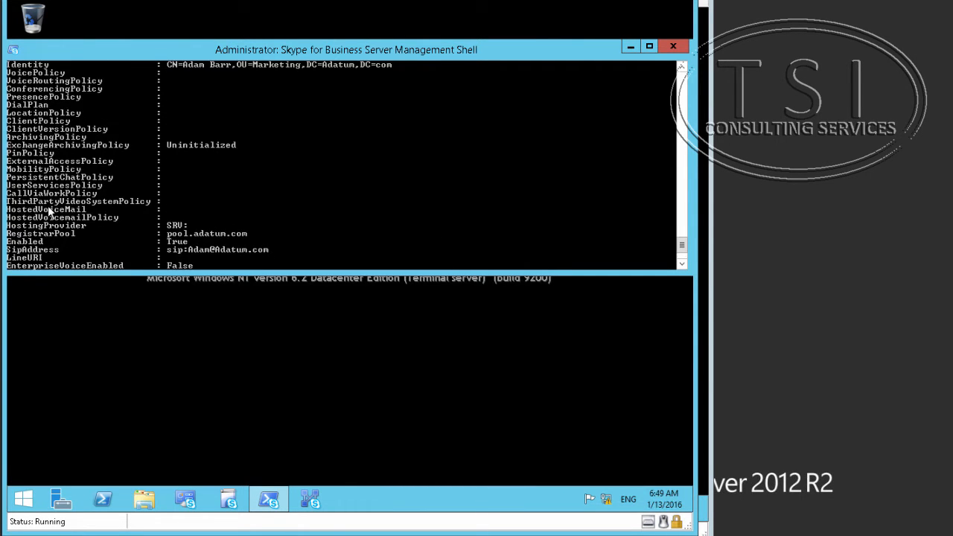
scroll(13, 216, "down", 6)
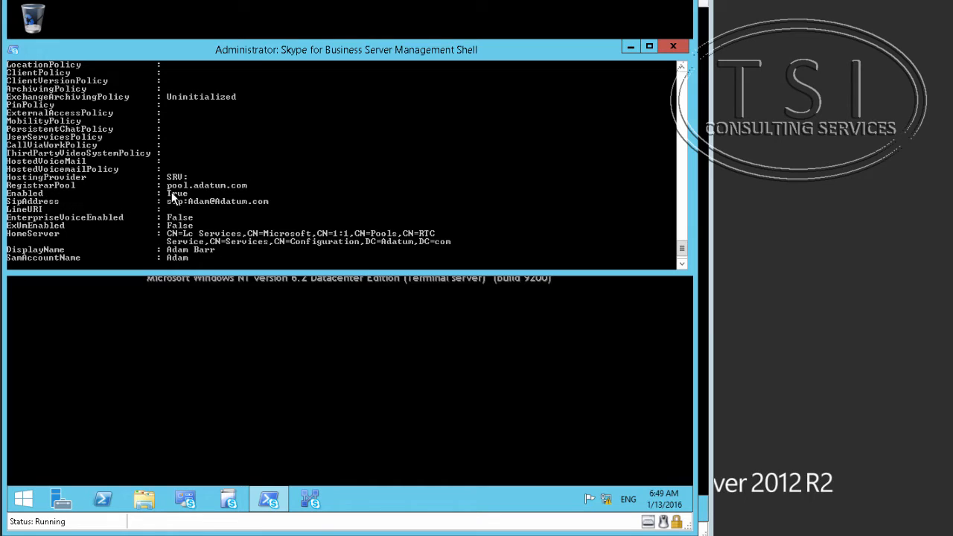
scroll(186, 237, "down", 1)
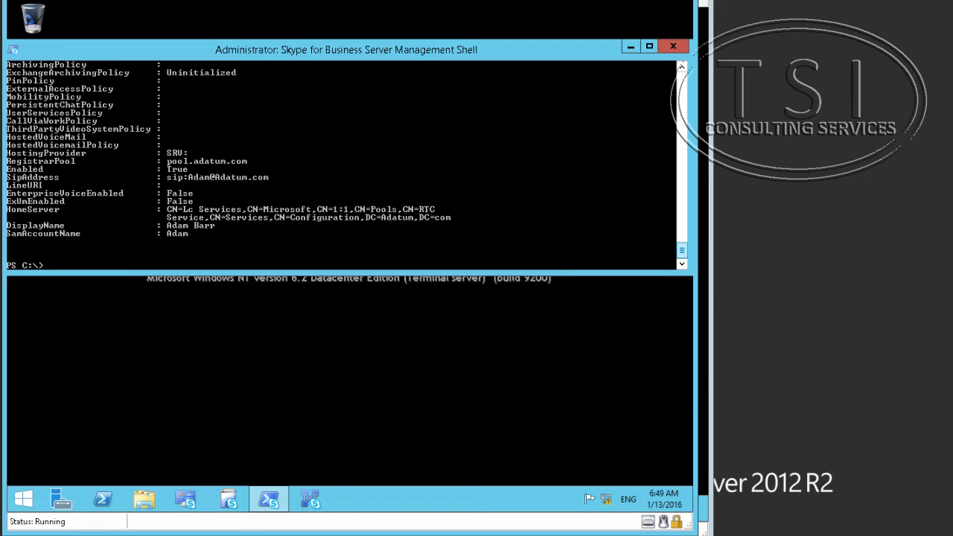
left_click(257, 534)
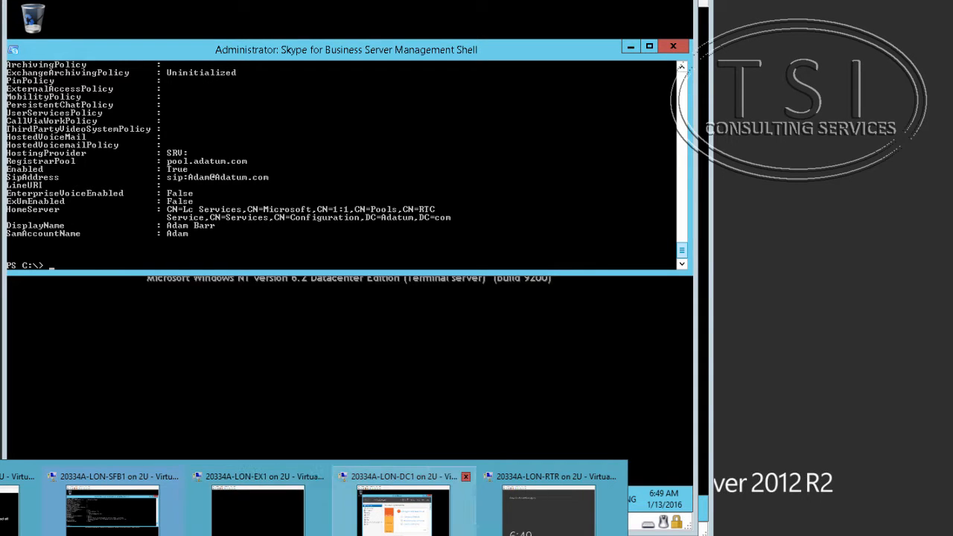
On the LON-CL1 client, browse the full list of installed apps in Start.
left_click(395, 510)
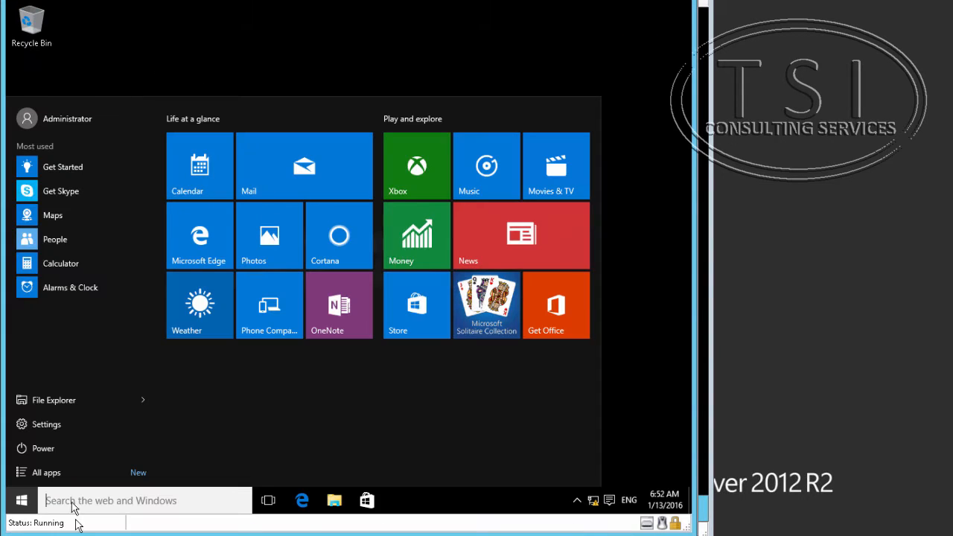
left_click(53, 472)
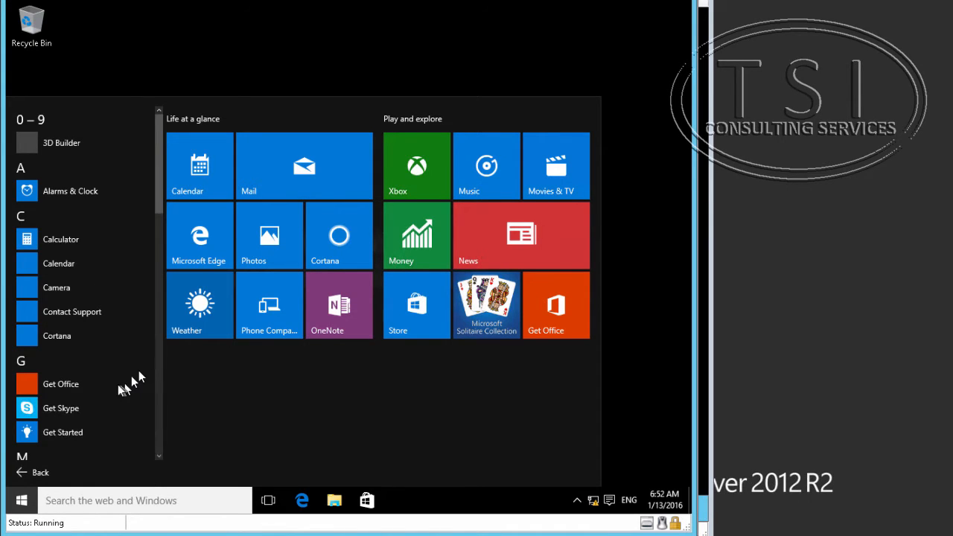
scroll(150, 231, "down", 1)
scroll(158, 187, "down", 5)
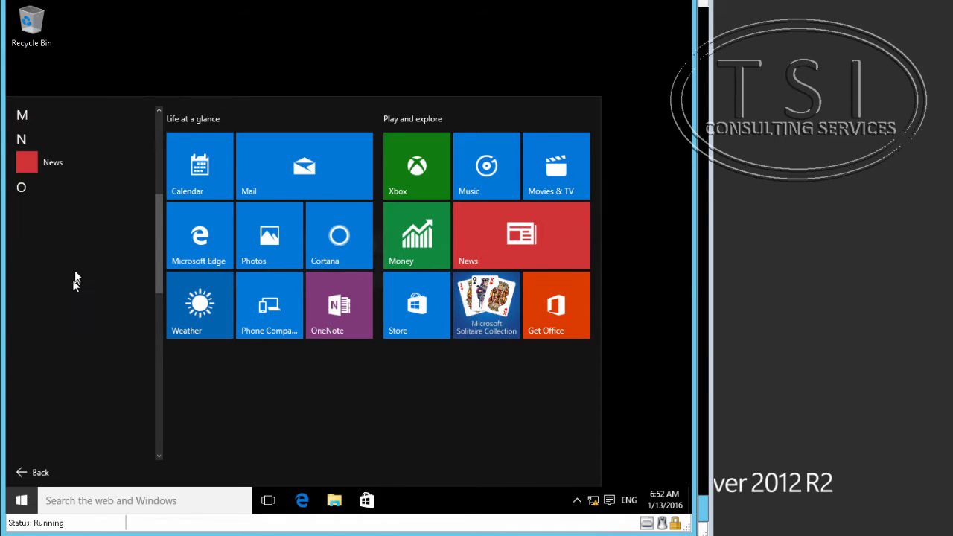
scroll(75, 284, "down", 6)
scroll(76, 284, "up", 3)
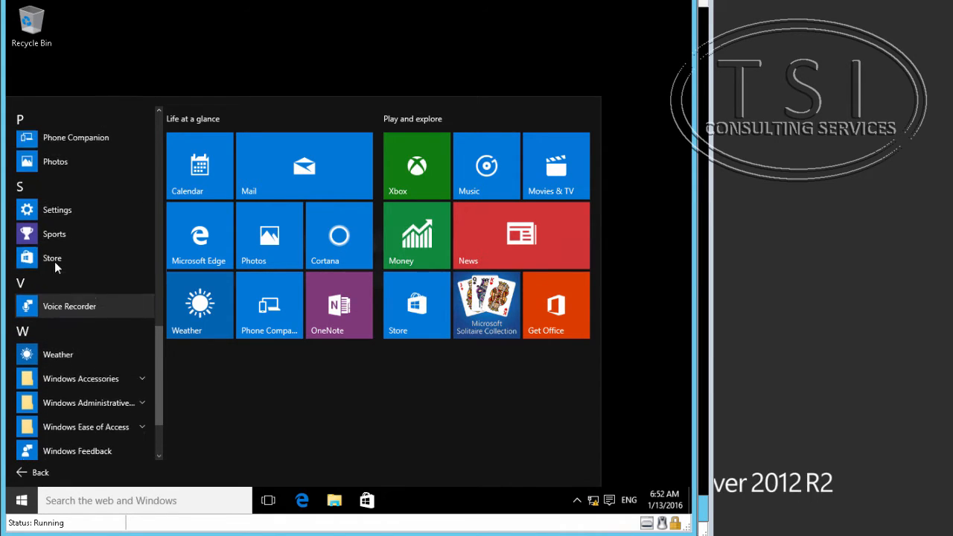
Search for 'skype', then expand the Microsoft Office 2013 group to find Skype for Business.
left_click(172, 499)
type("s")
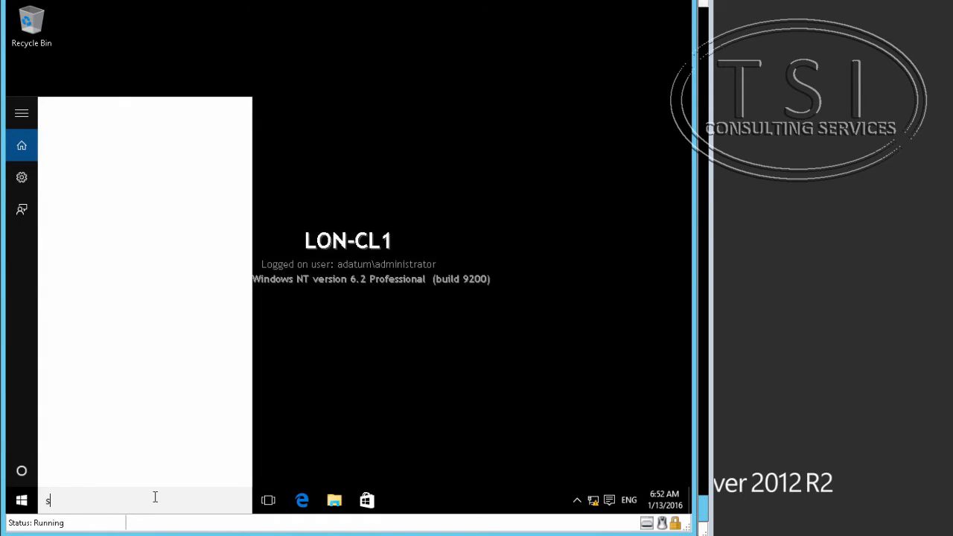
type("kype")
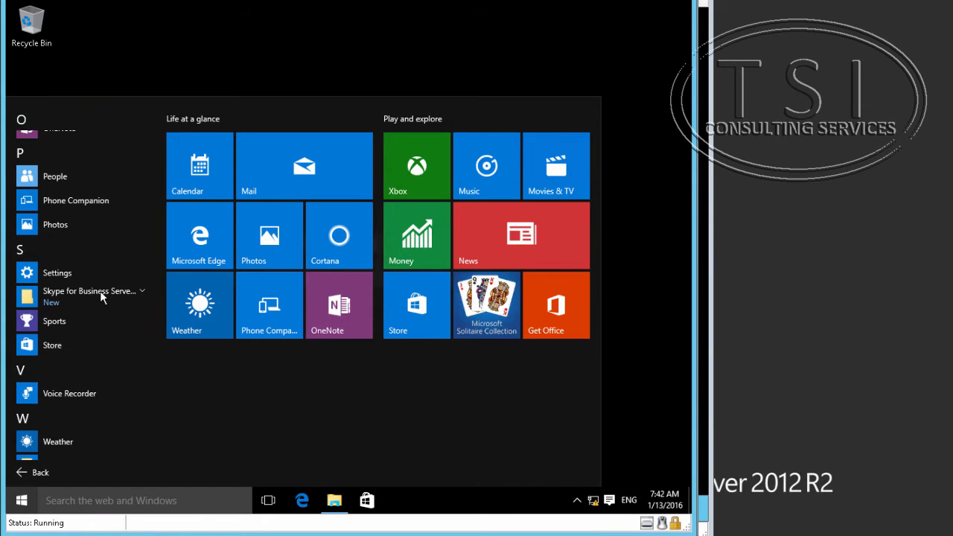
left_click(100, 291)
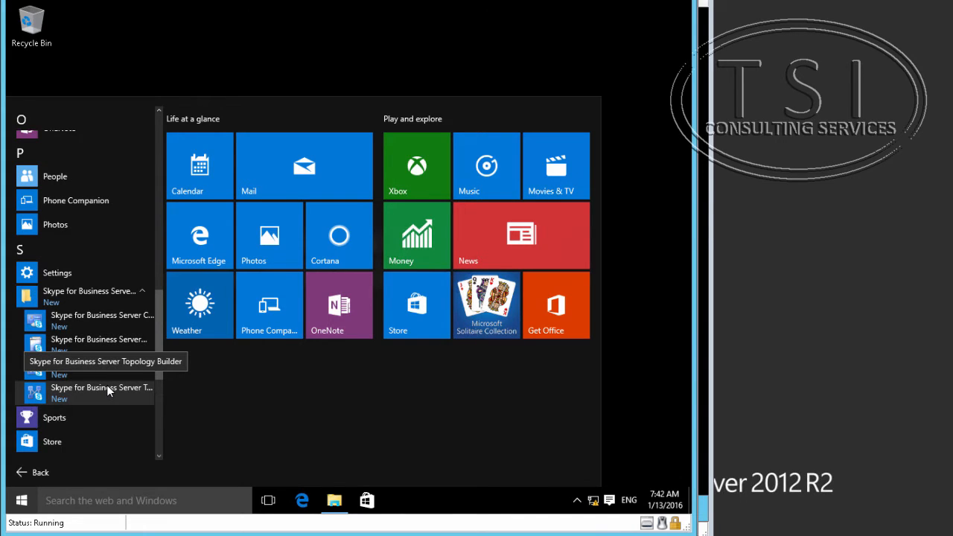
scroll(85, 256, "up", 5)
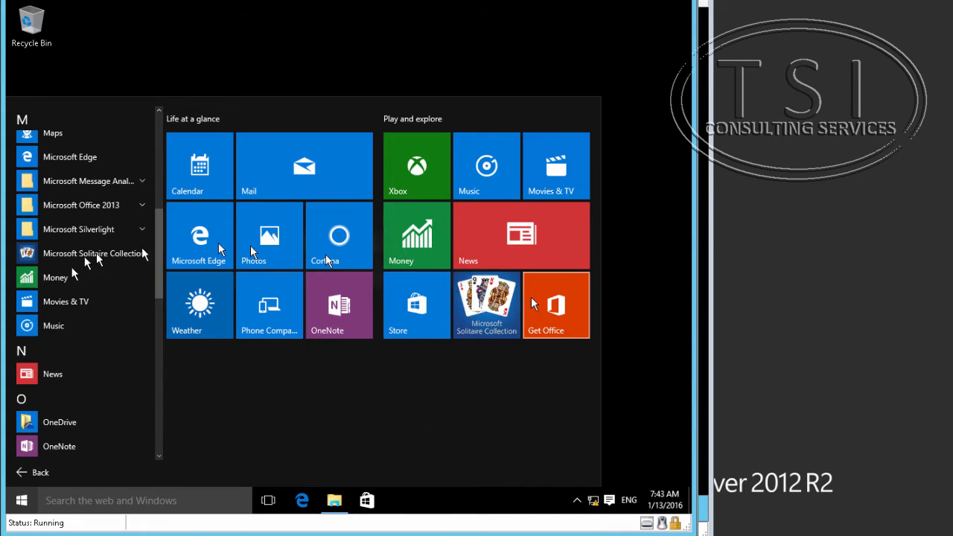
left_click(88, 204)
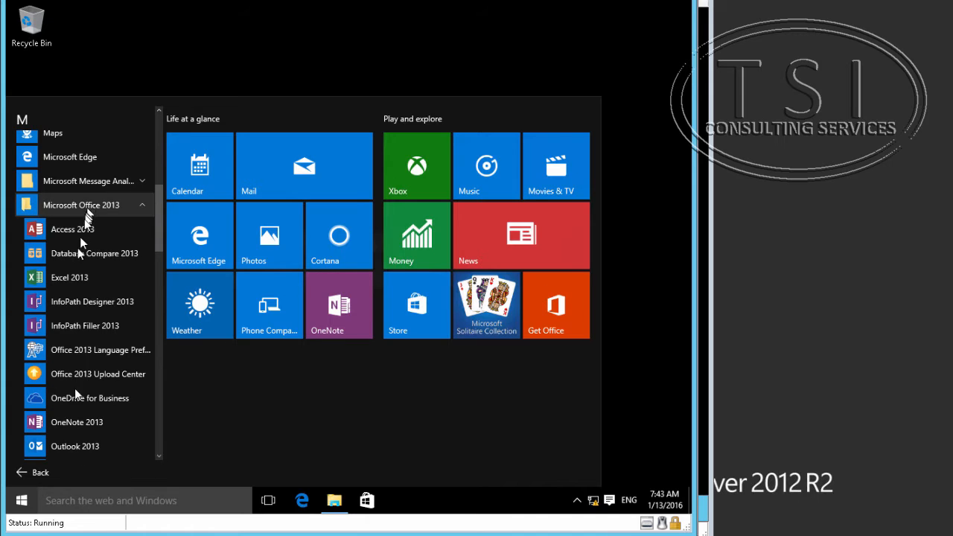
scroll(72, 432, "down", 3)
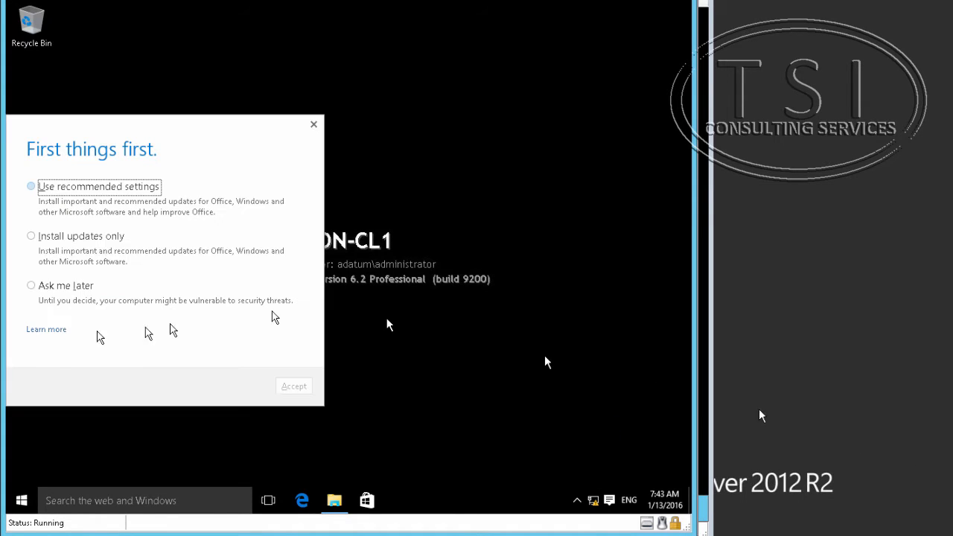
Postpone Office updates with Ask me later and enter the Marketing user's sign-in address.
left_click(70, 290)
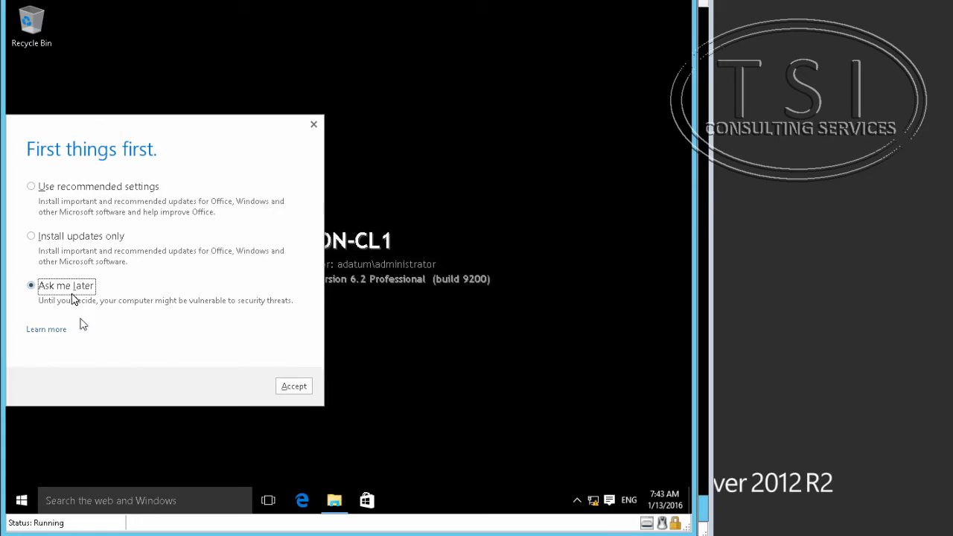
left_click(293, 386)
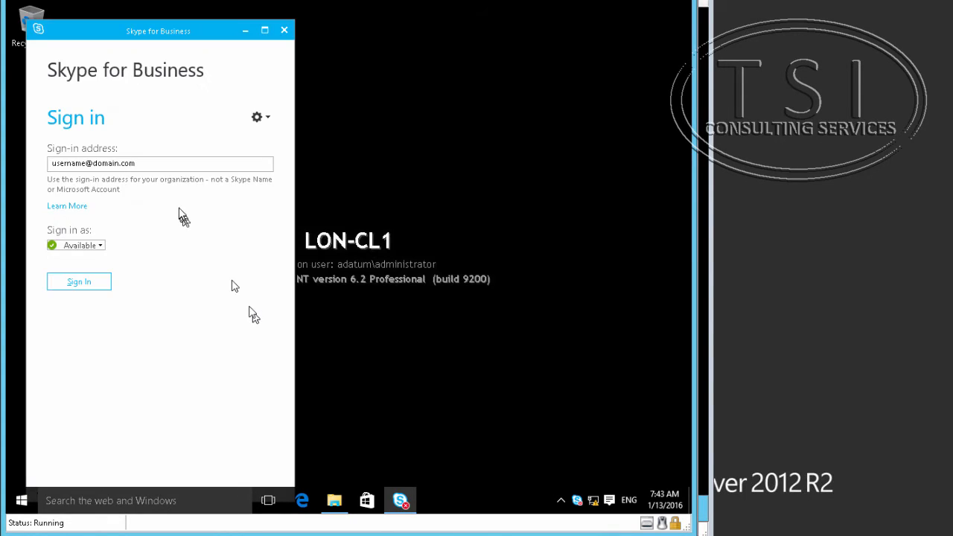
left_click(153, 163)
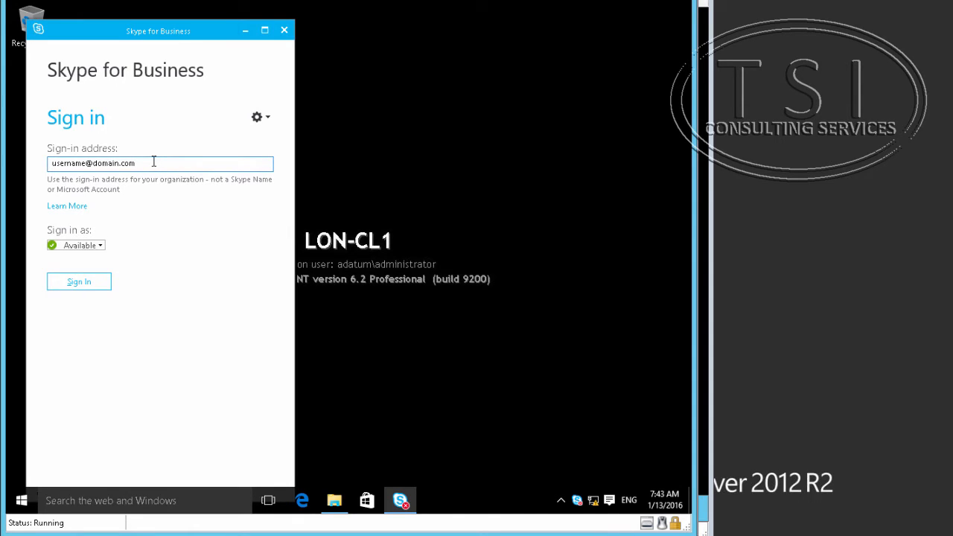
type("adam@adatum.com")
left_click_drag(135, 163, 21, 158)
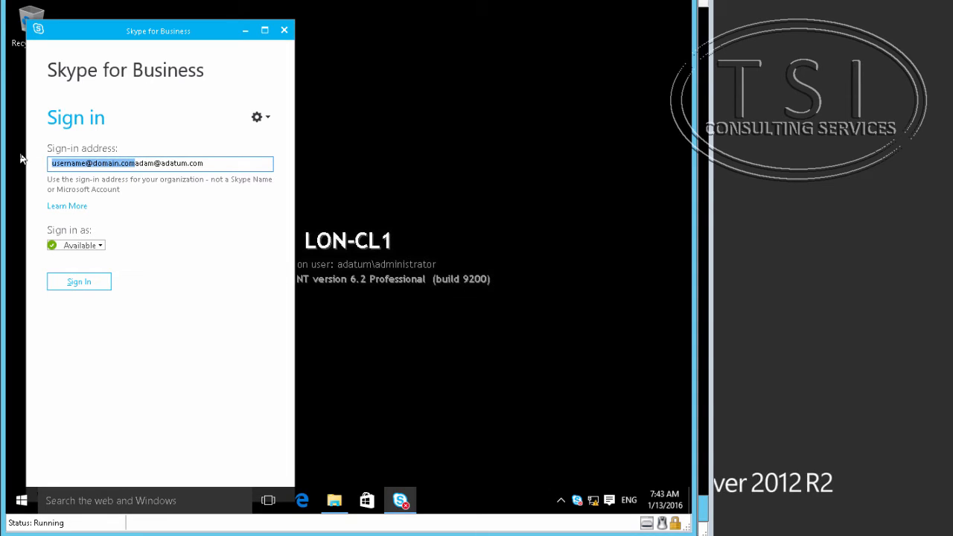
key("BackSpace")
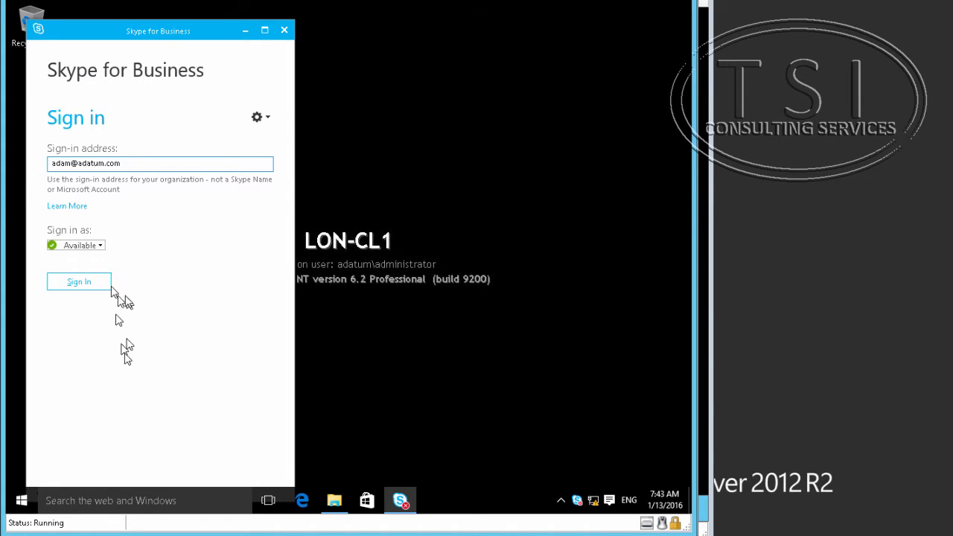
Sign in with the user's password and decline saving the sign-in info.
left_click(102, 283)
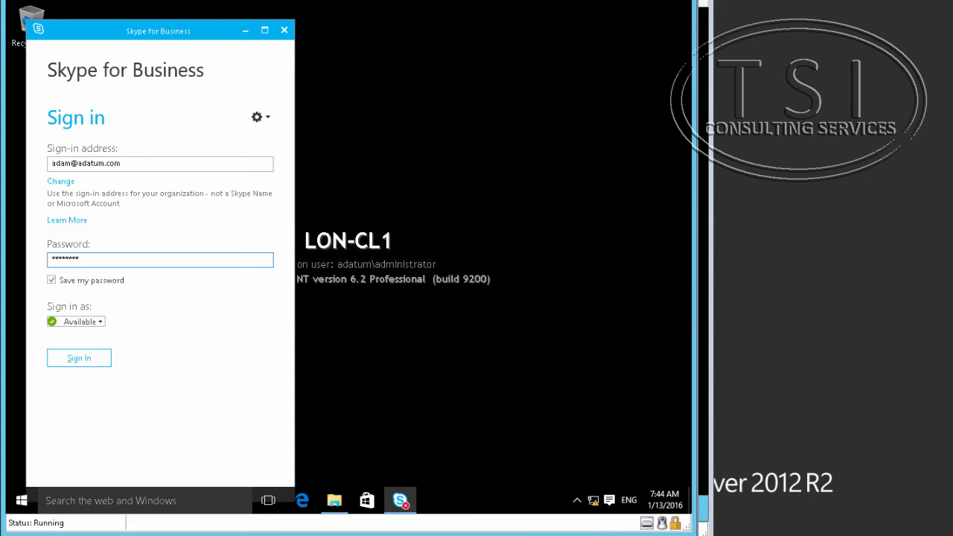
left_click(84, 359)
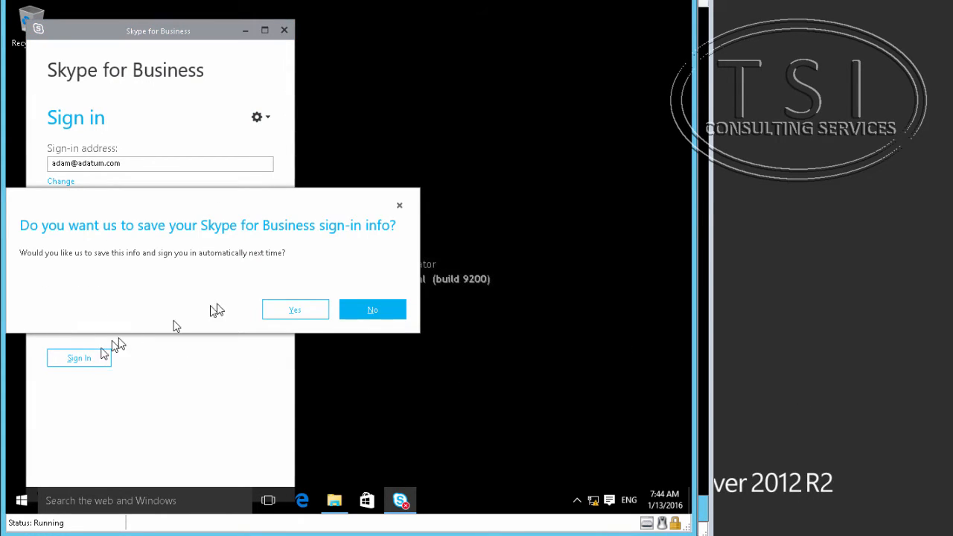
left_click(383, 315)
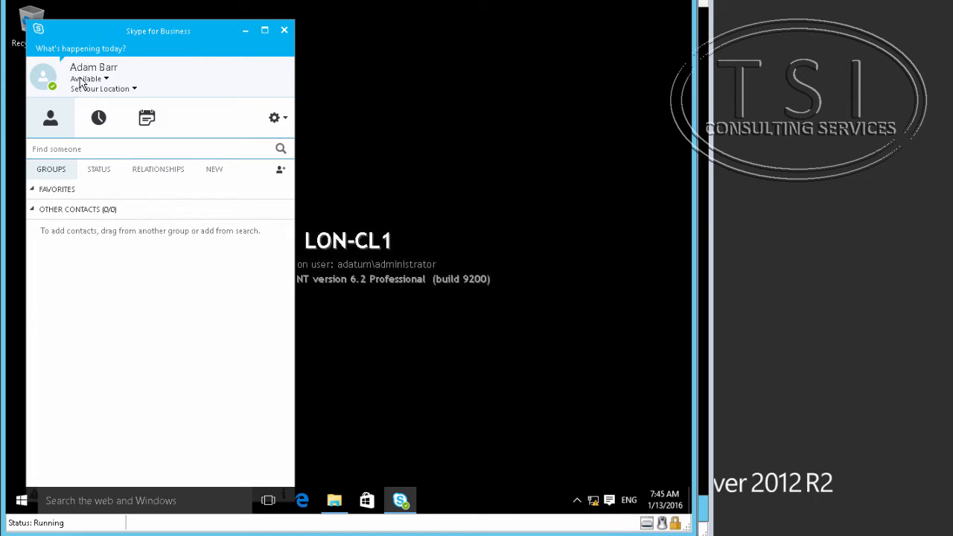
Sign the user out through the status menu under the user's name.
left_click(105, 79)
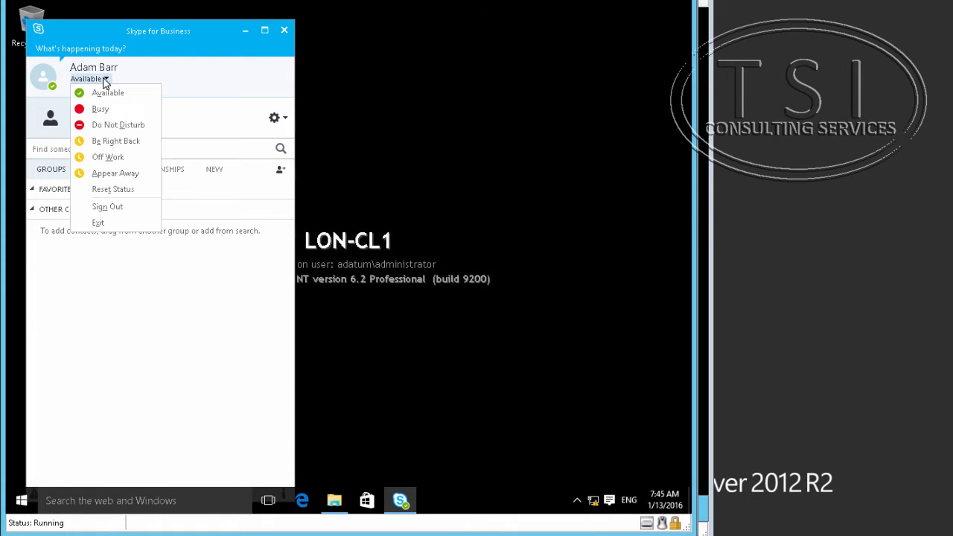
left_click(103, 208)
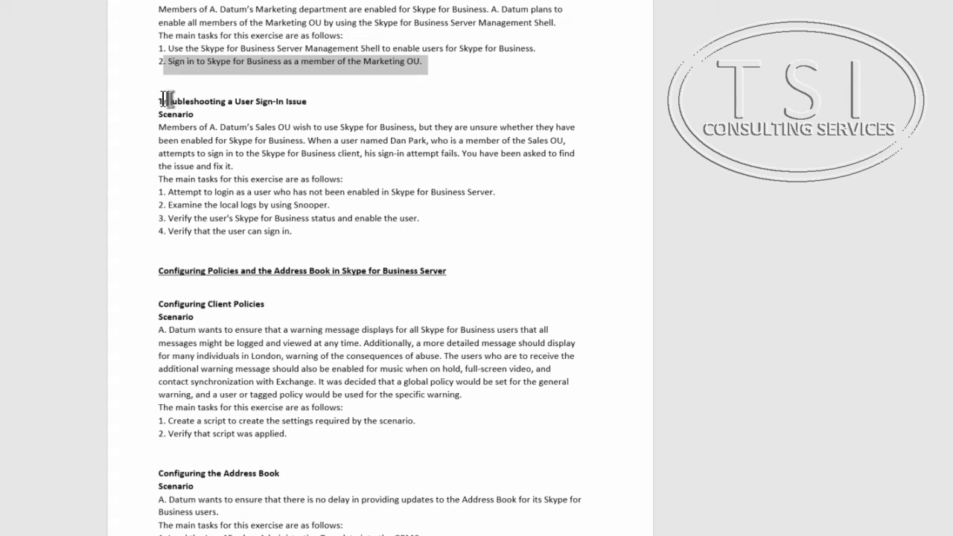
left_click_drag(157, 99, 281, 111)
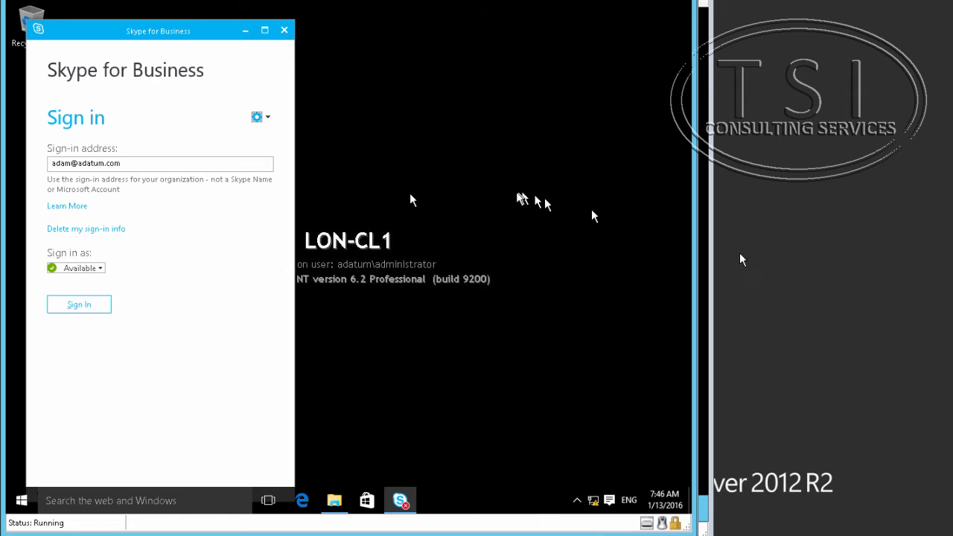
Open the Skype for Business Options dialog and cancel it without changes.
left_click(269, 119)
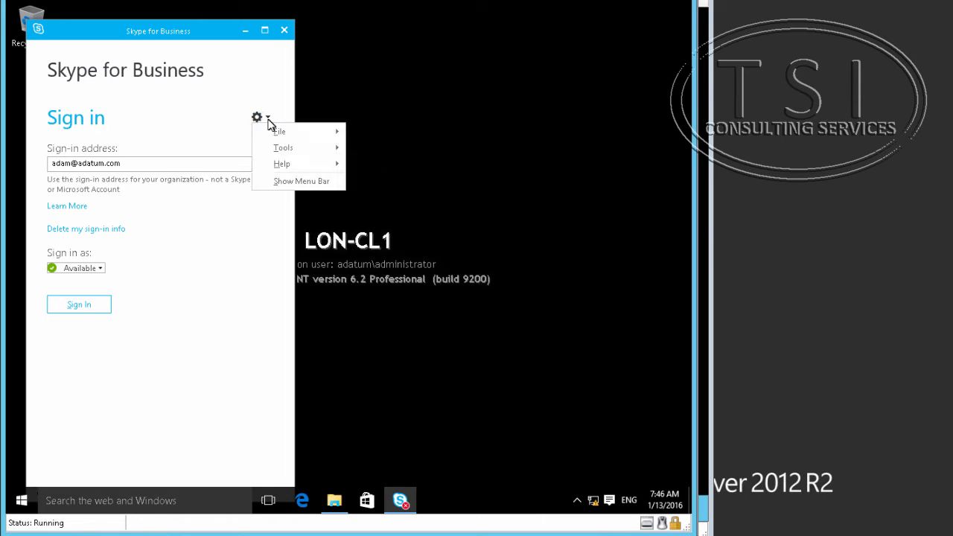
mouse_move(286, 151)
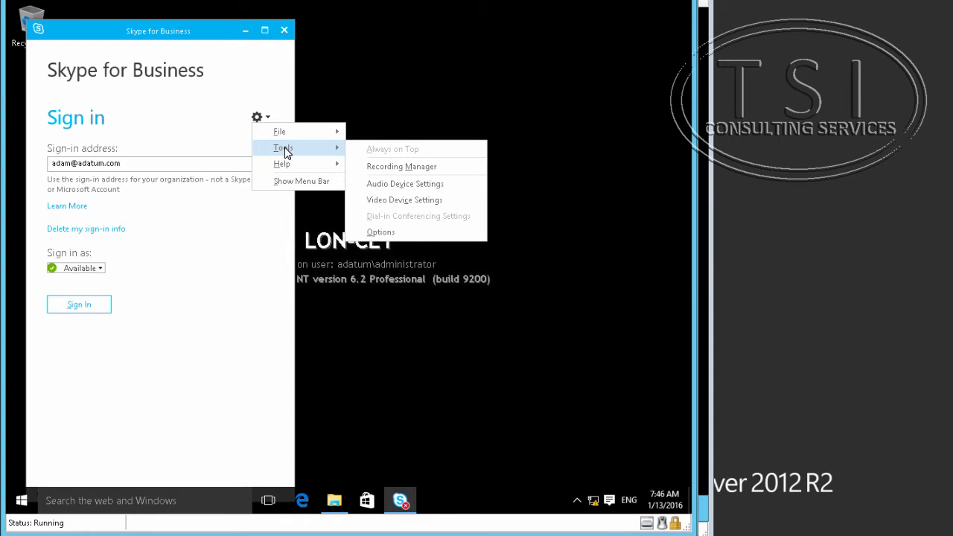
left_click(380, 232)
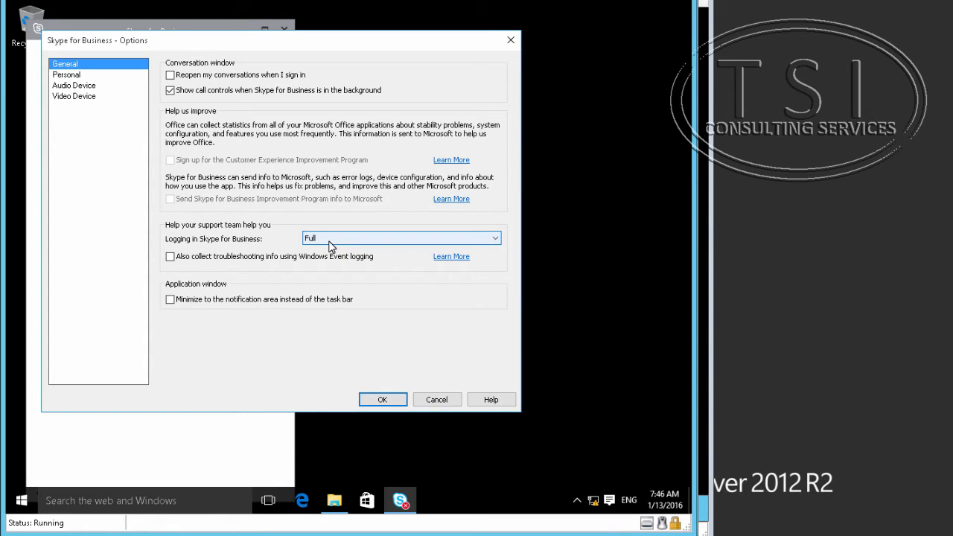
left_click(439, 406)
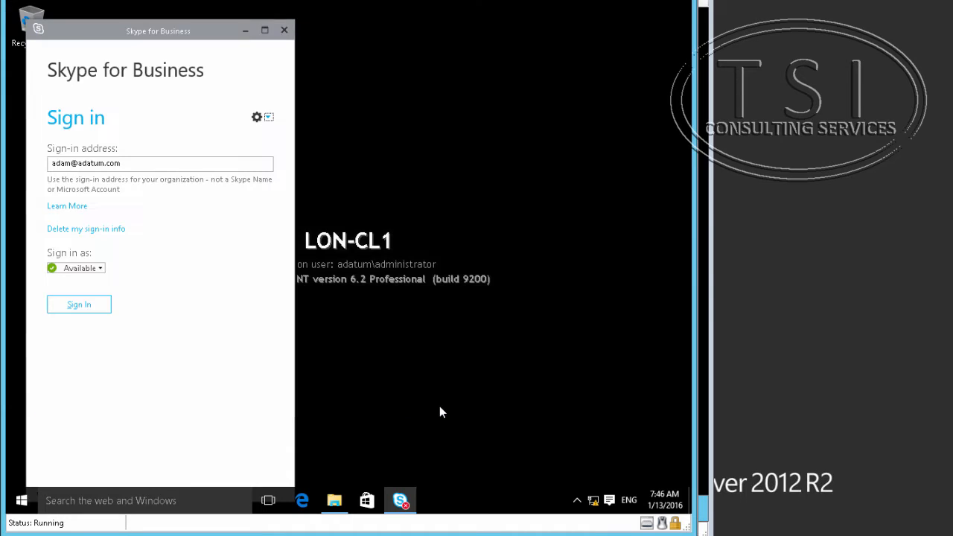
left_click(256, 118)
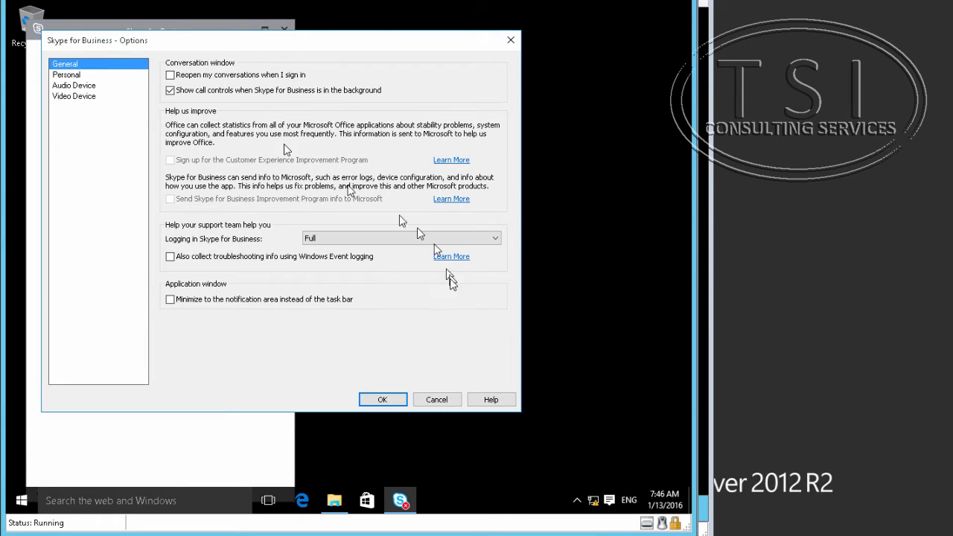
left_click(438, 400)
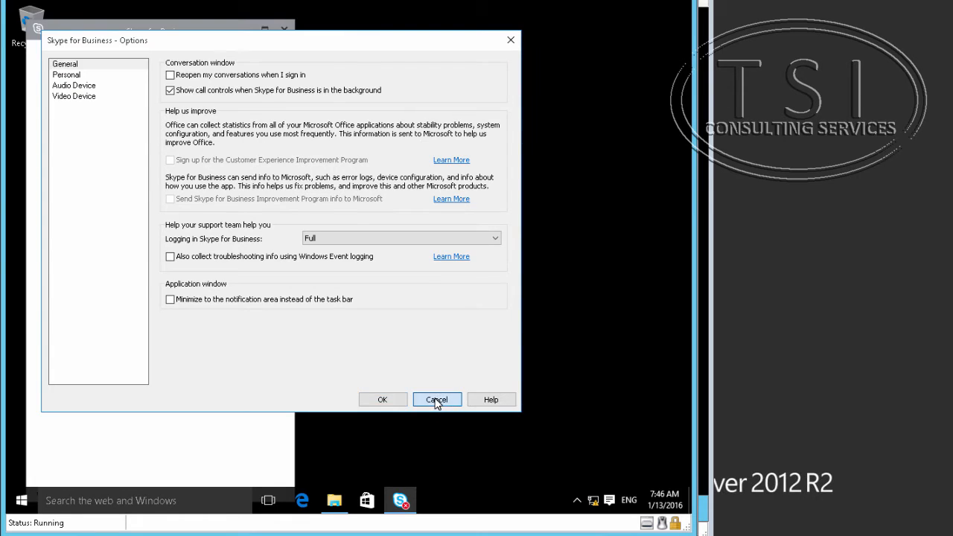
Exit Skype for Business through the gear menu's File > Exit.
left_click(261, 119)
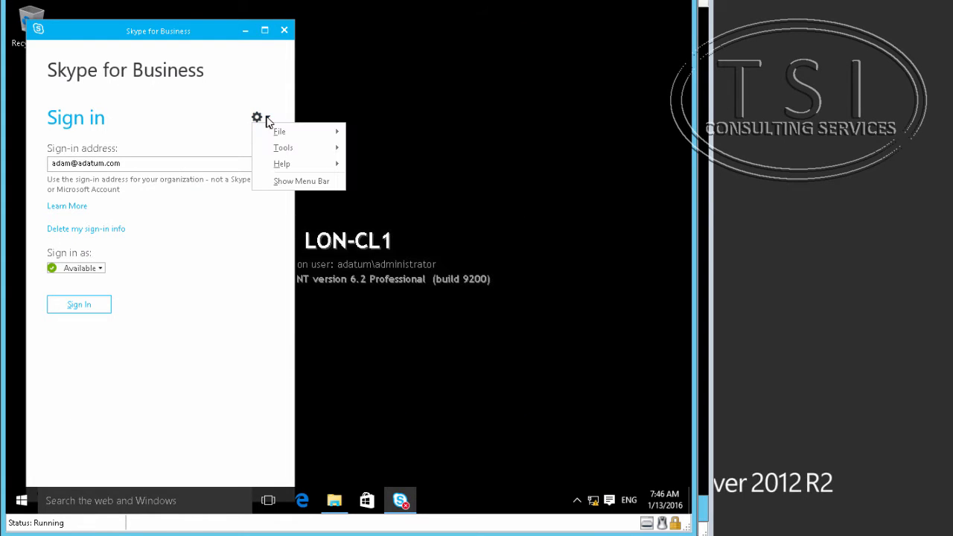
mouse_move(279, 133)
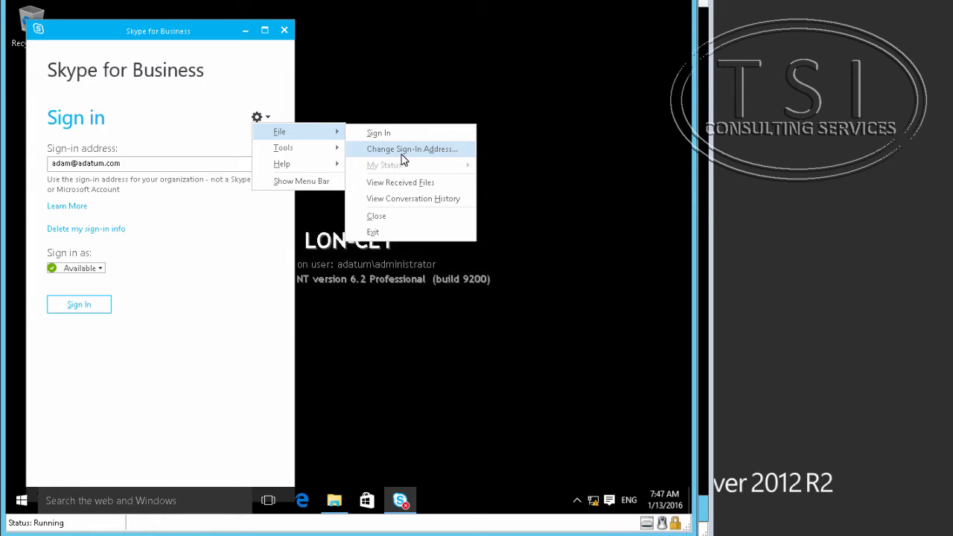
left_click(417, 230)
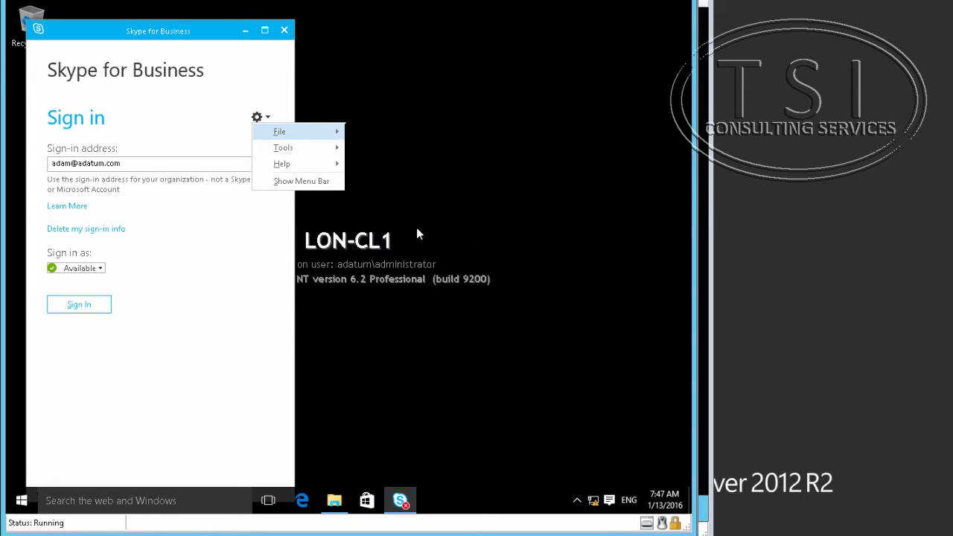
Browse to C:\Users\Administrator.ADATUM in File Explorer.
left_click(333, 501)
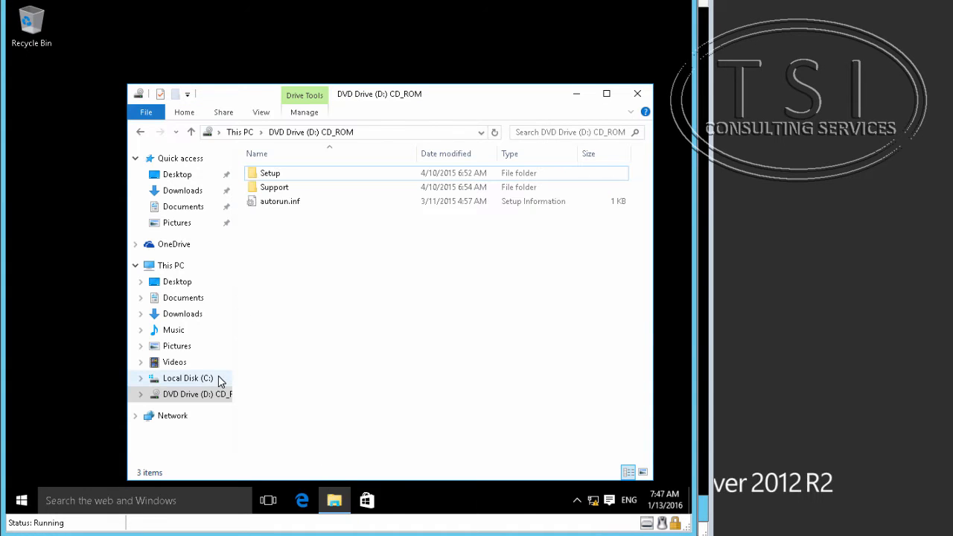
left_click(200, 379)
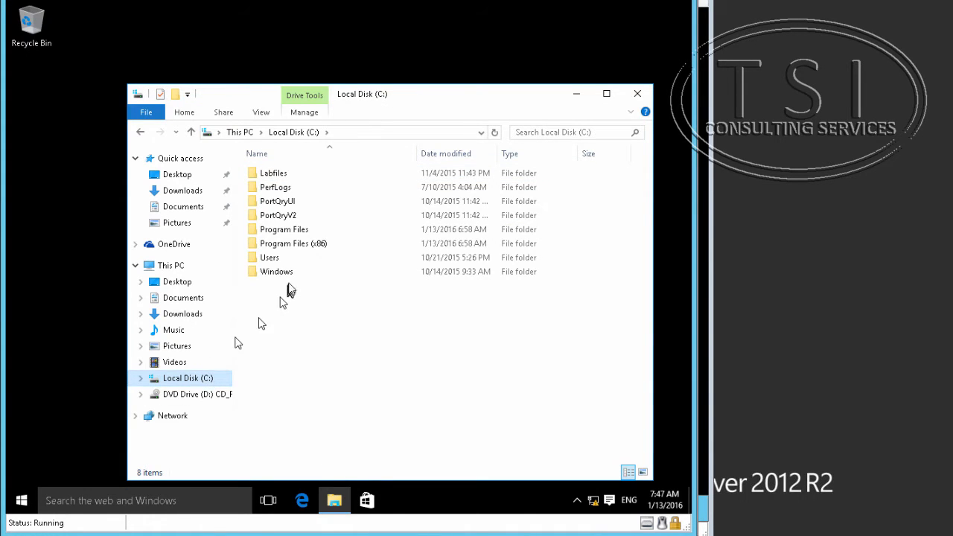
double_click(270, 260)
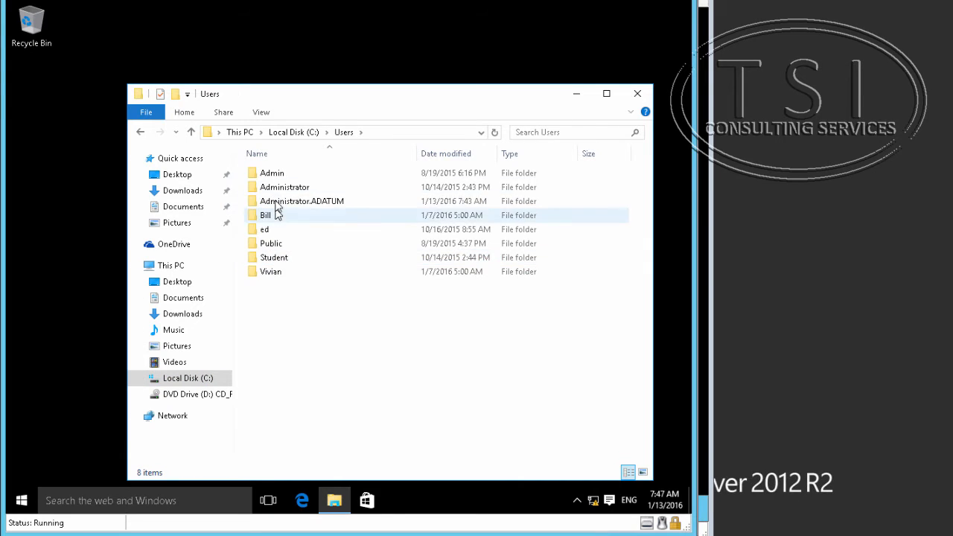
double_click(275, 199)
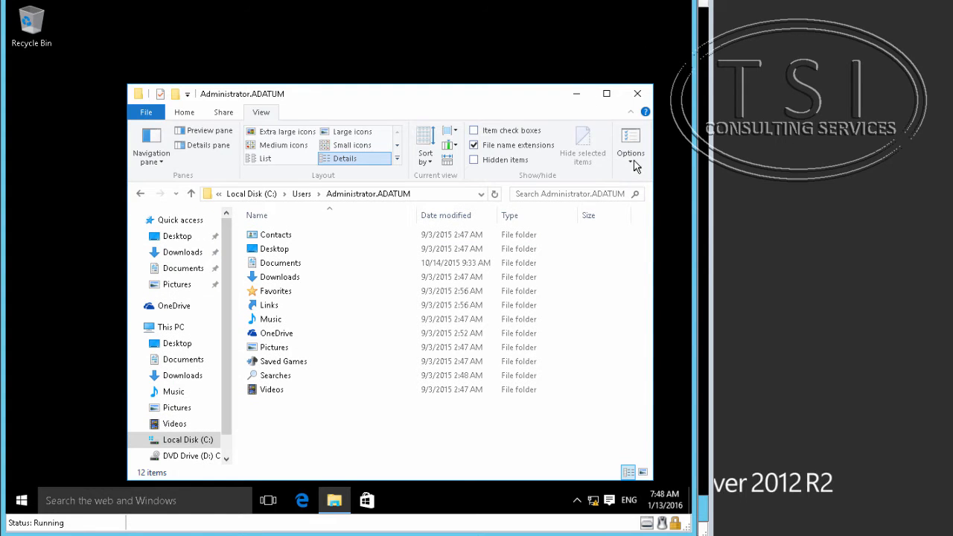
Enable Show hidden files and disable Hide protected operating system files in Folder Options.
left_click(635, 164)
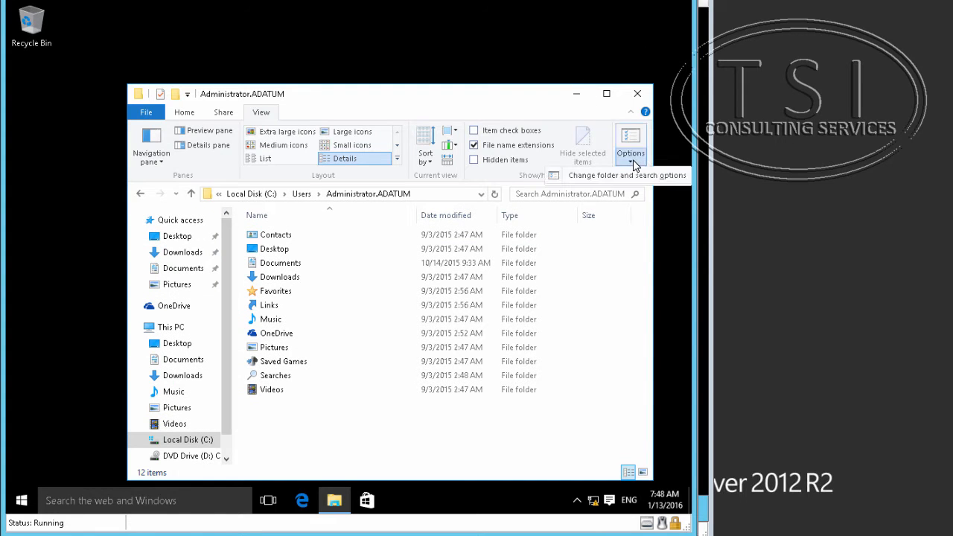
left_click(595, 176)
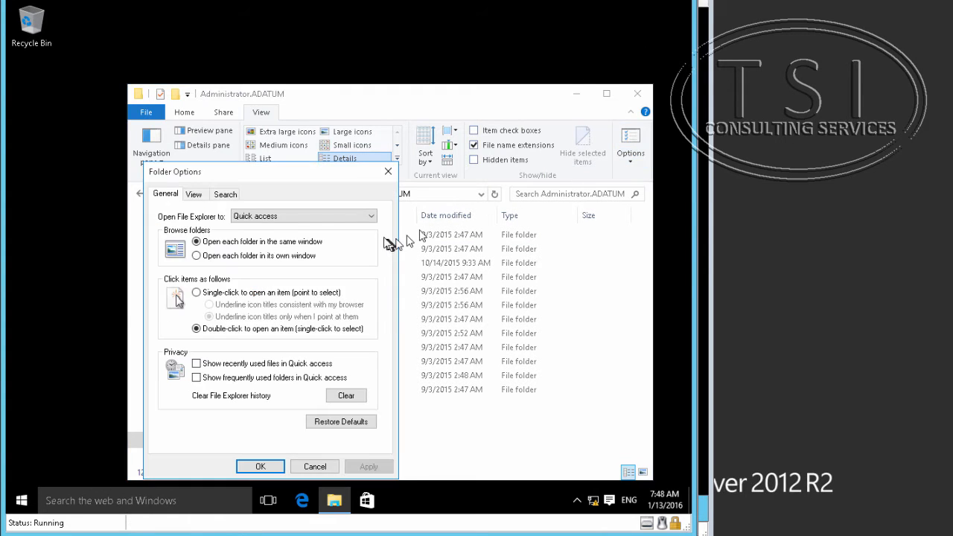
left_click(194, 194)
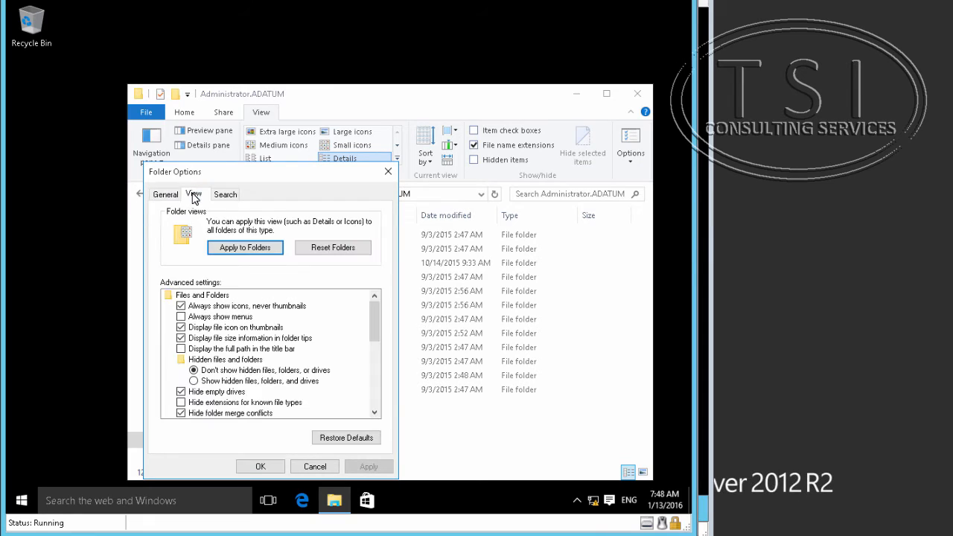
left_click(195, 381)
scroll(190, 395, "down", 3)
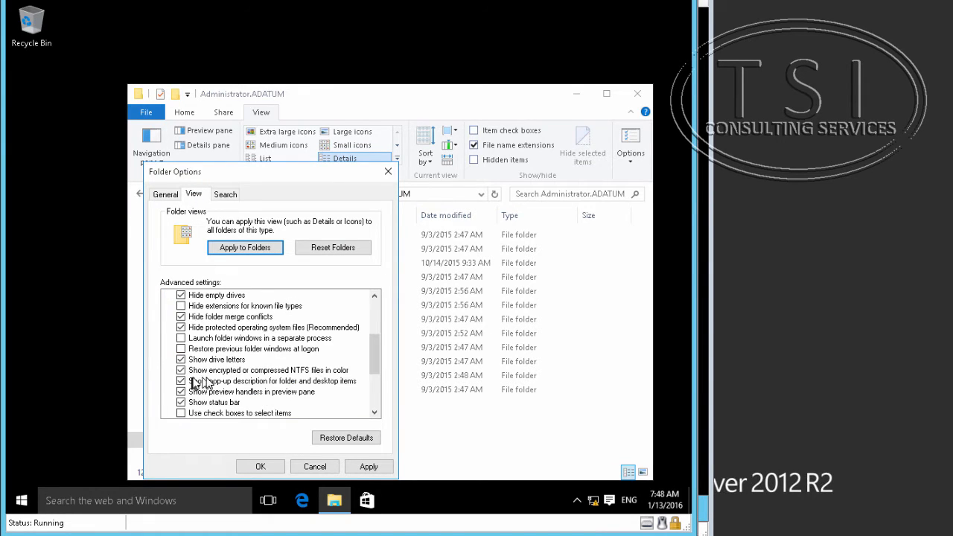
left_click(181, 328)
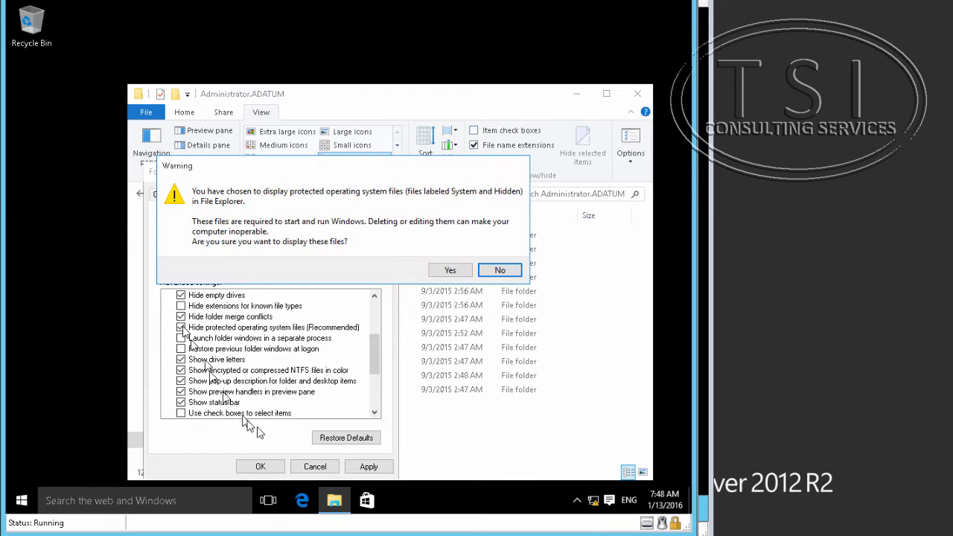
left_click(452, 270)
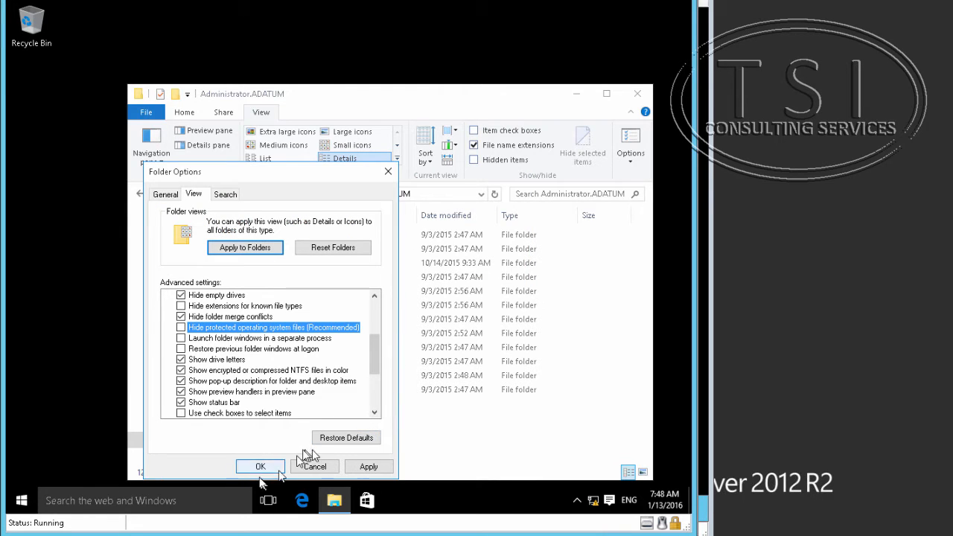
left_click(260, 466)
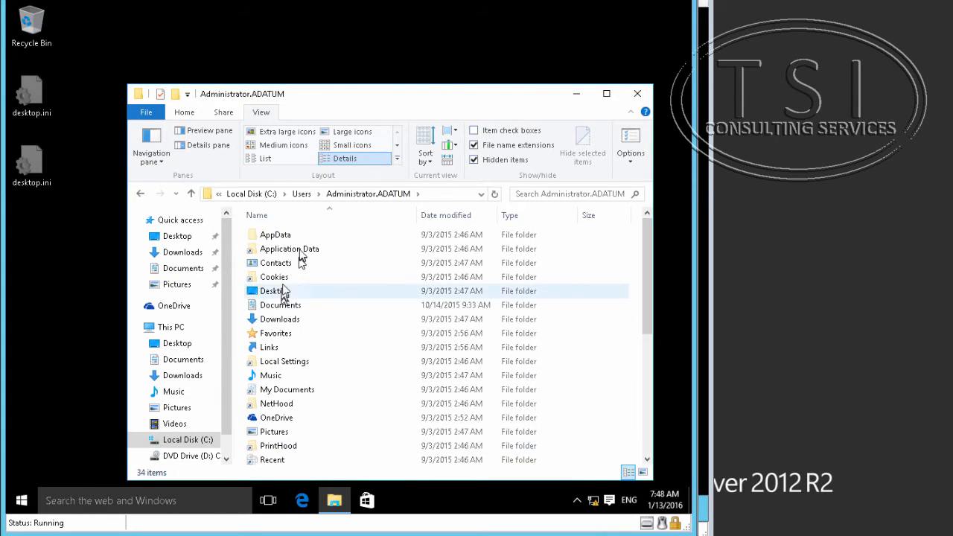
Navigate to AppData\Local\Microsoft\Office\15.0\Lync\Tracing.
double_click(275, 234)
left_click(279, 237)
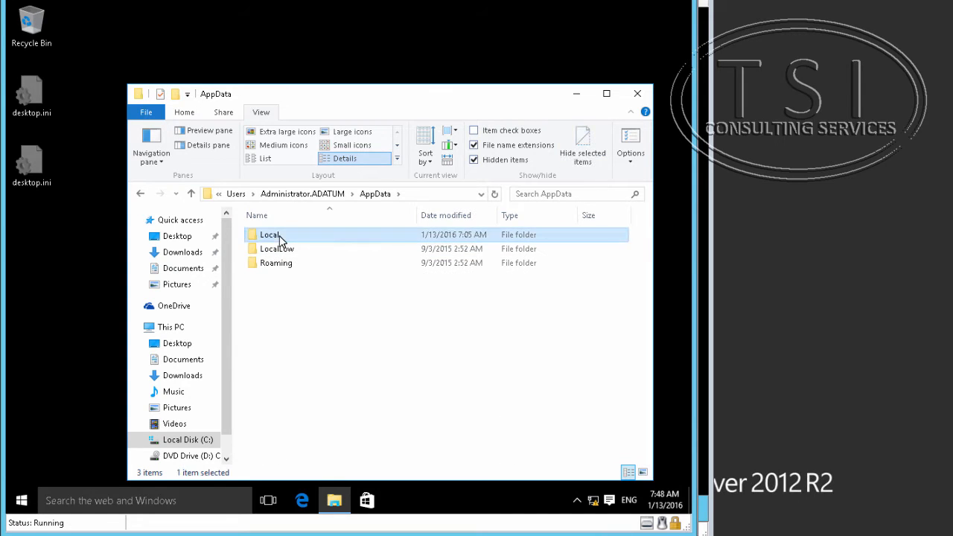
double_click(280, 238)
left_click(286, 291)
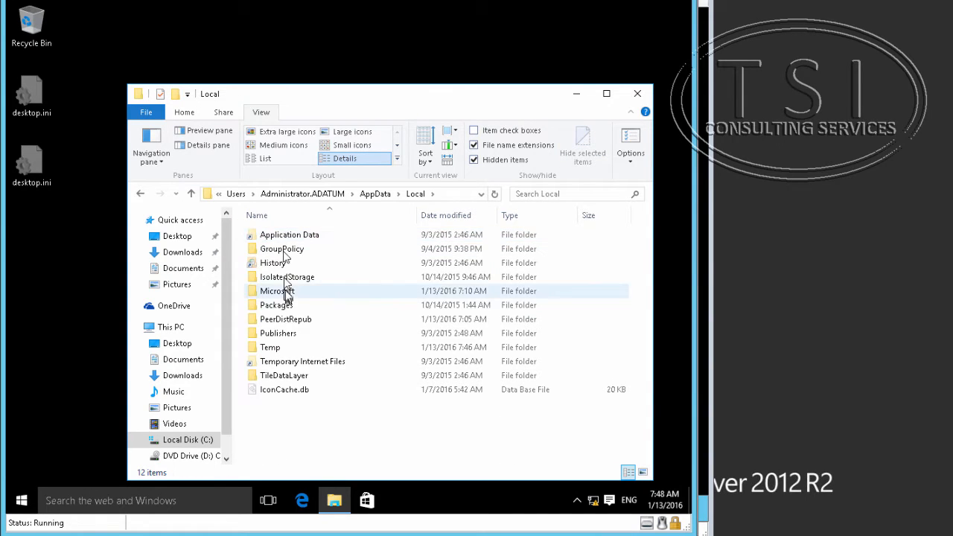
double_click(287, 291)
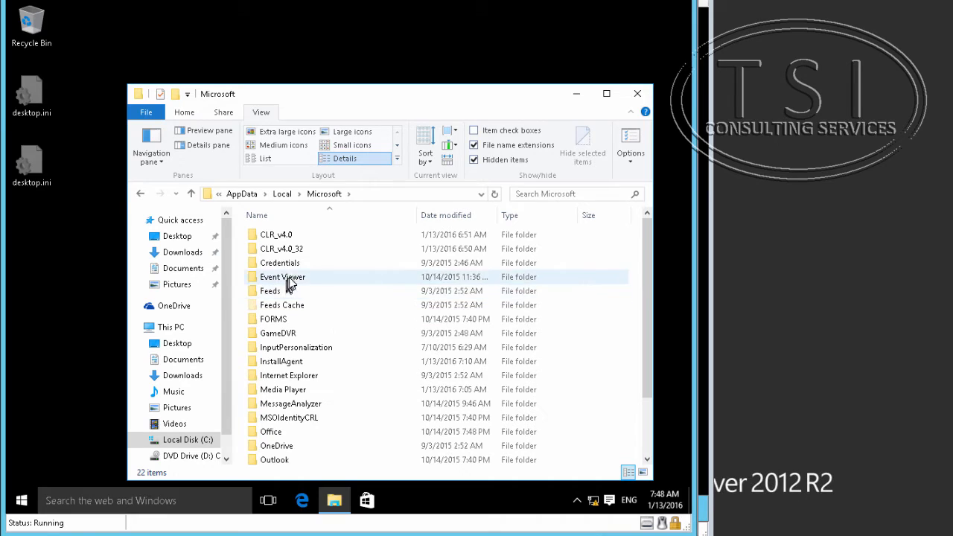
double_click(291, 431)
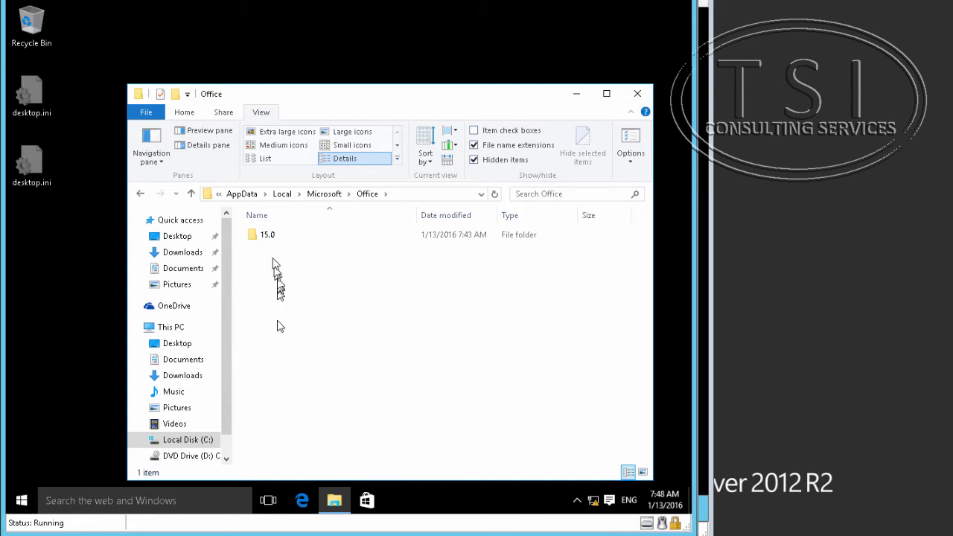
double_click(268, 235)
double_click(267, 235)
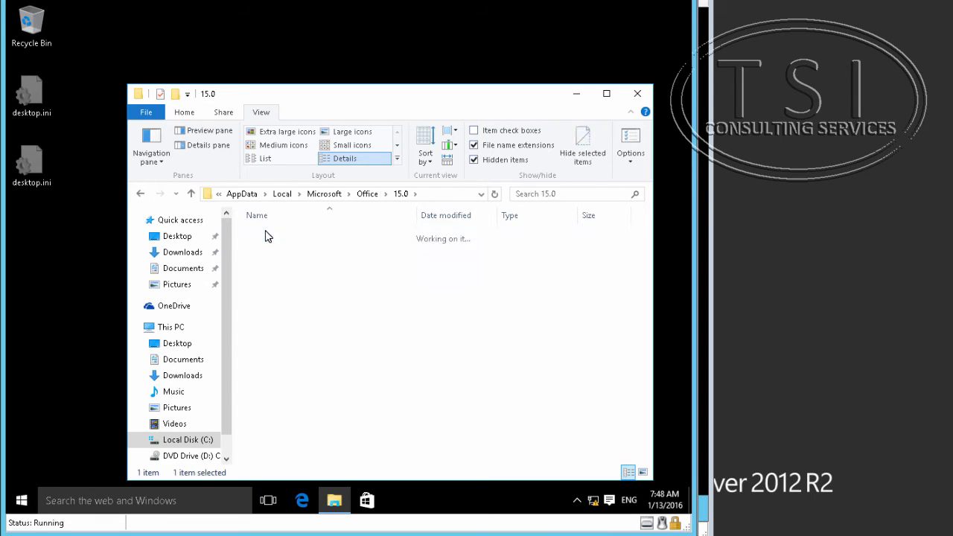
double_click(269, 264)
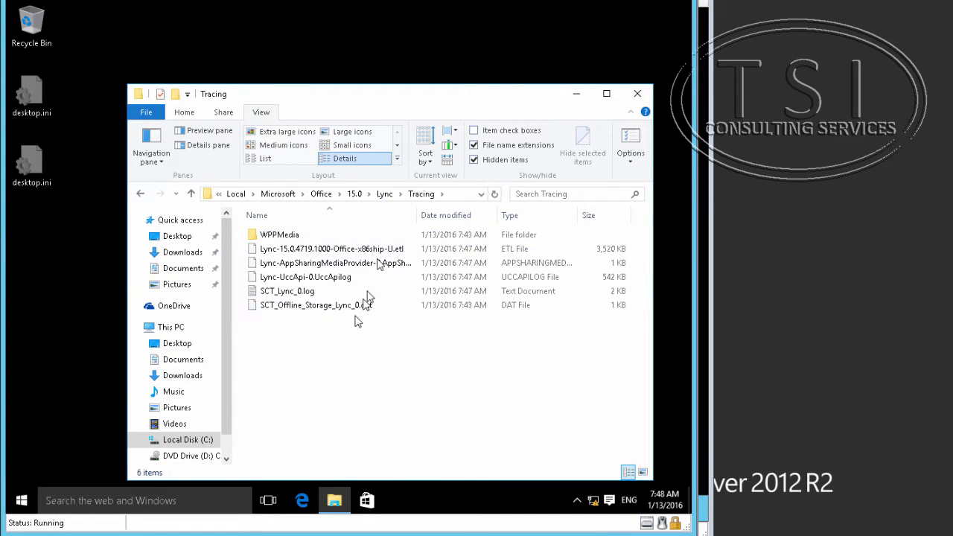
Widen the Name column and select the SCT_Lync_0.log file.
left_click_drag(417, 215, 591, 214)
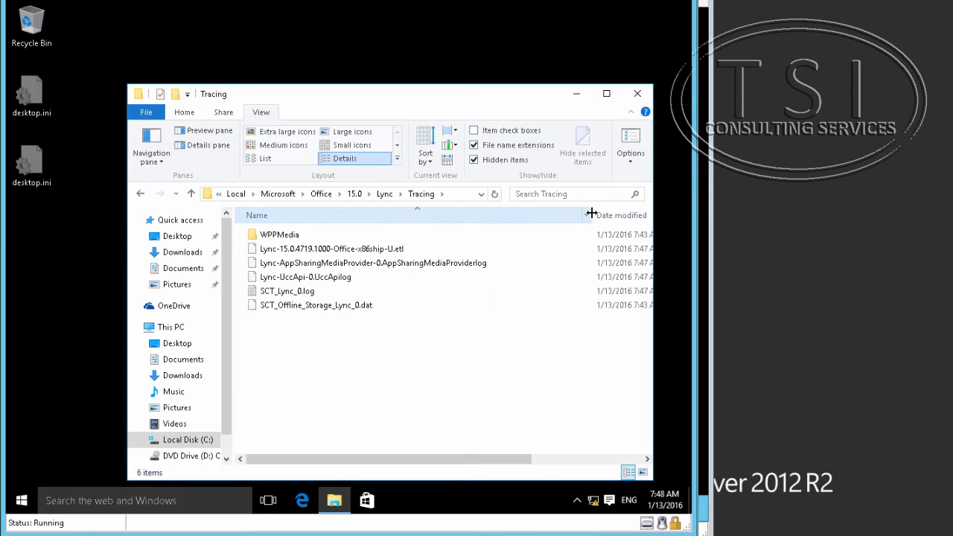
left_click(309, 292)
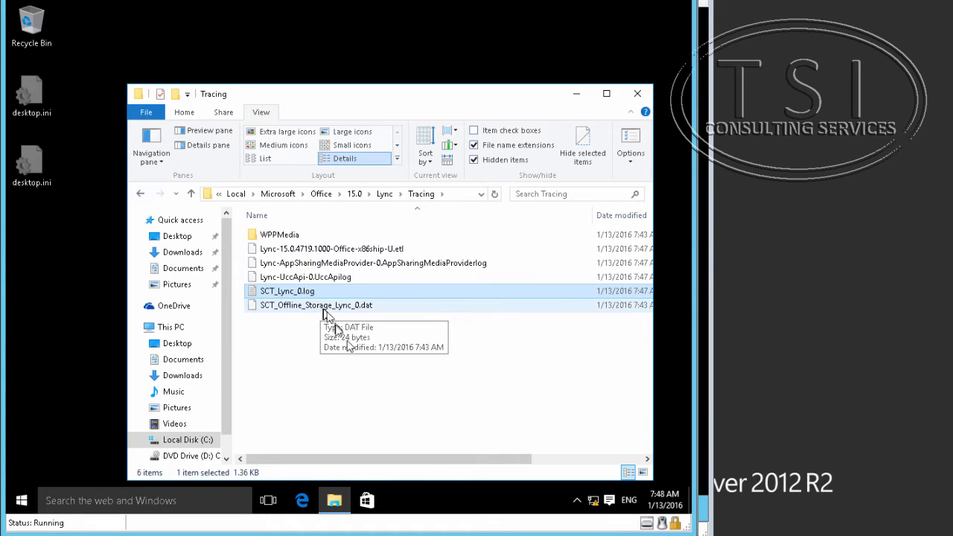
left_click(467, 264, "ctrl")
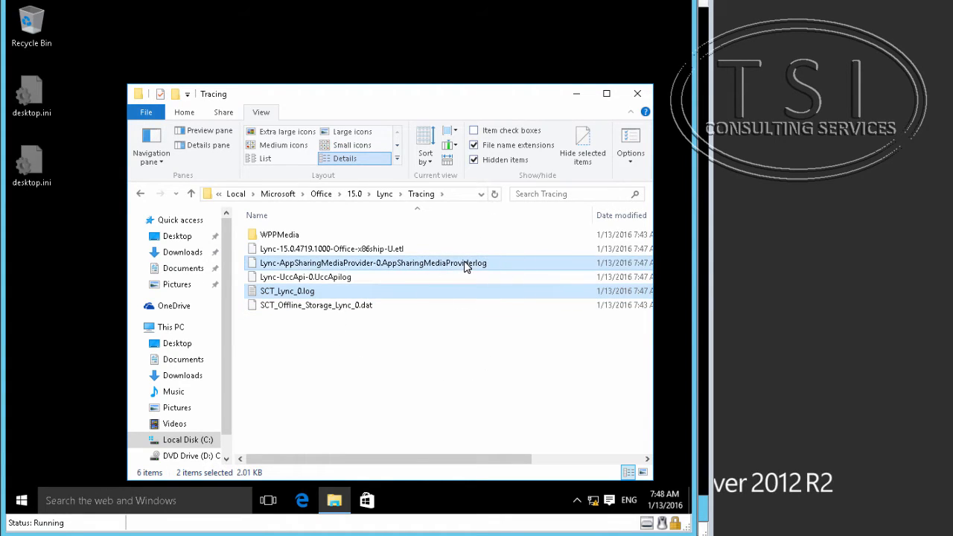
left_click(464, 266)
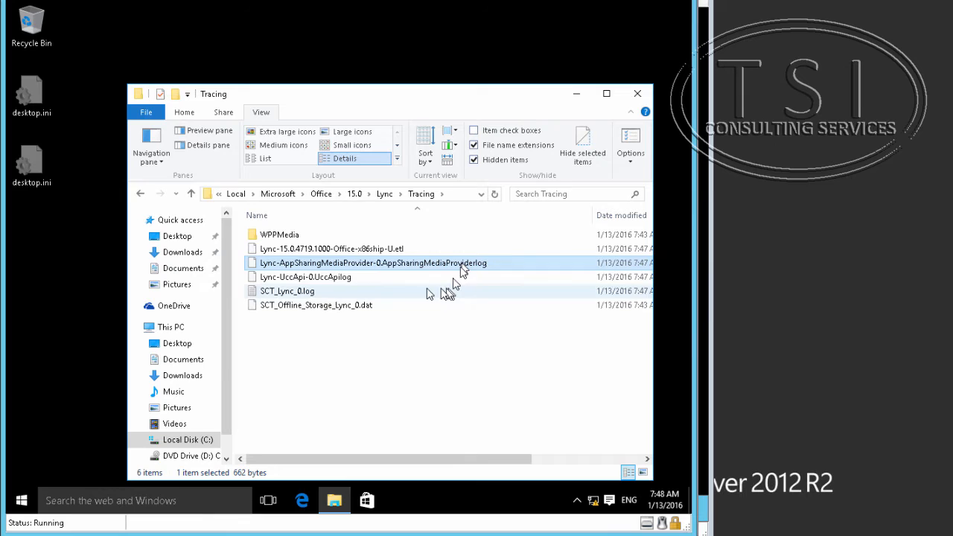
left_click(296, 296)
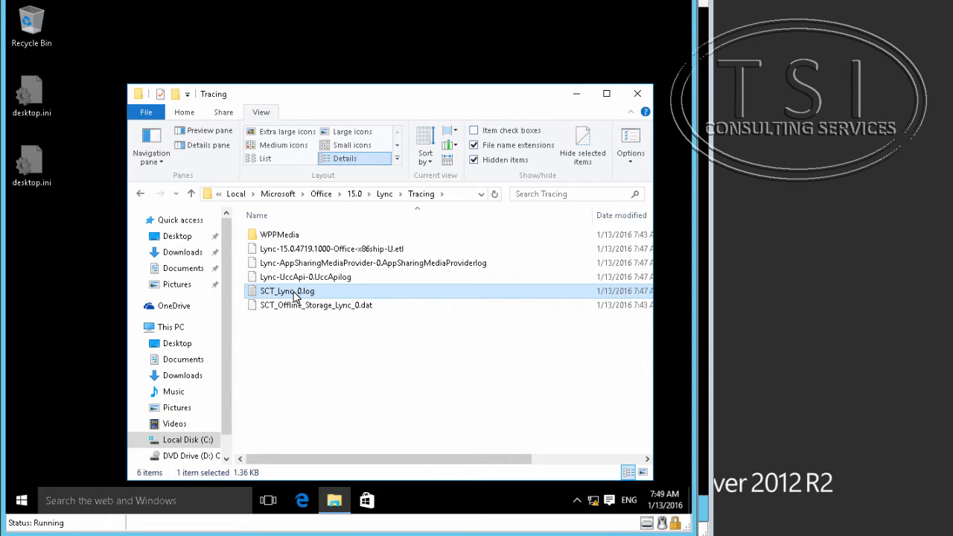
Delete SCT_Lync_0.log and close the Tracing folder window.
key("Delete")
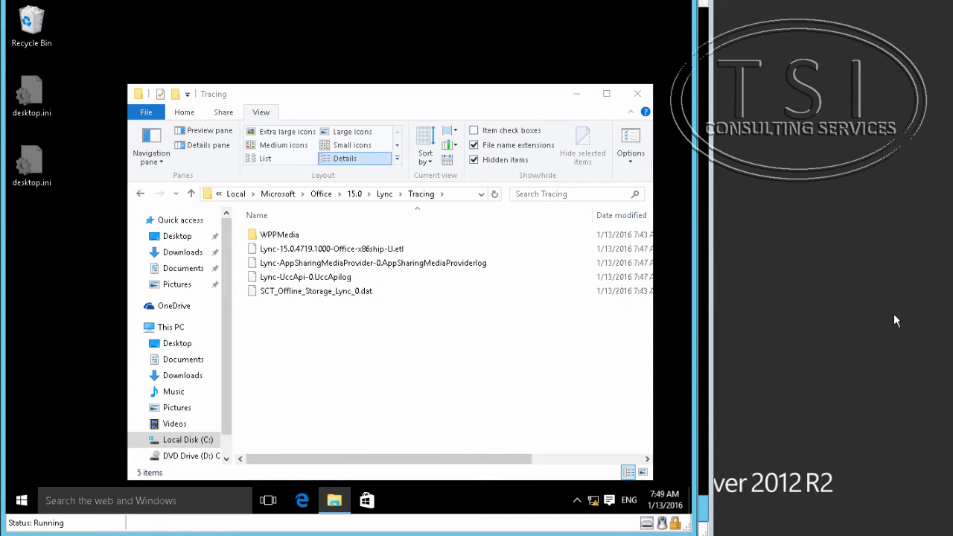
left_click(640, 98)
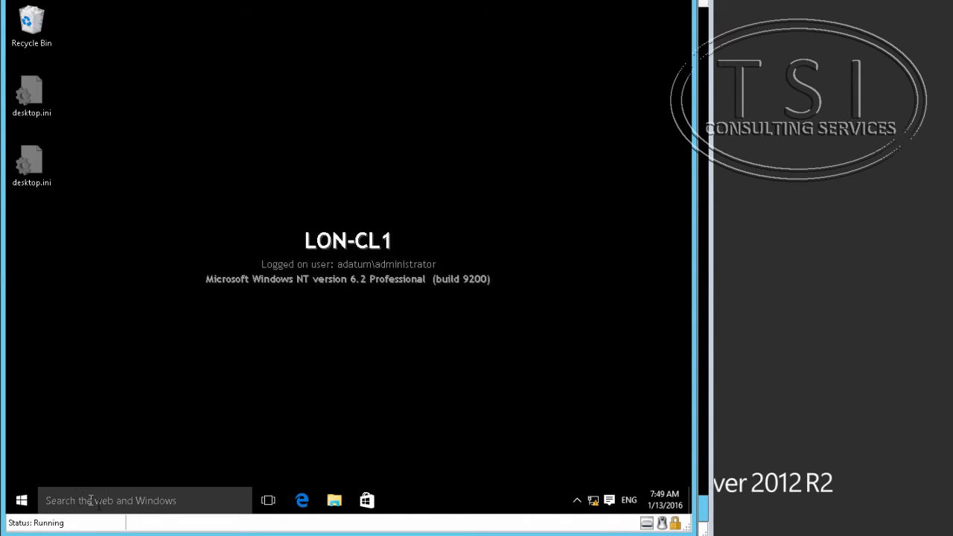
Start Skype for Business 2015 from All apps > Microsoft Office 2013.
left_click(17, 505)
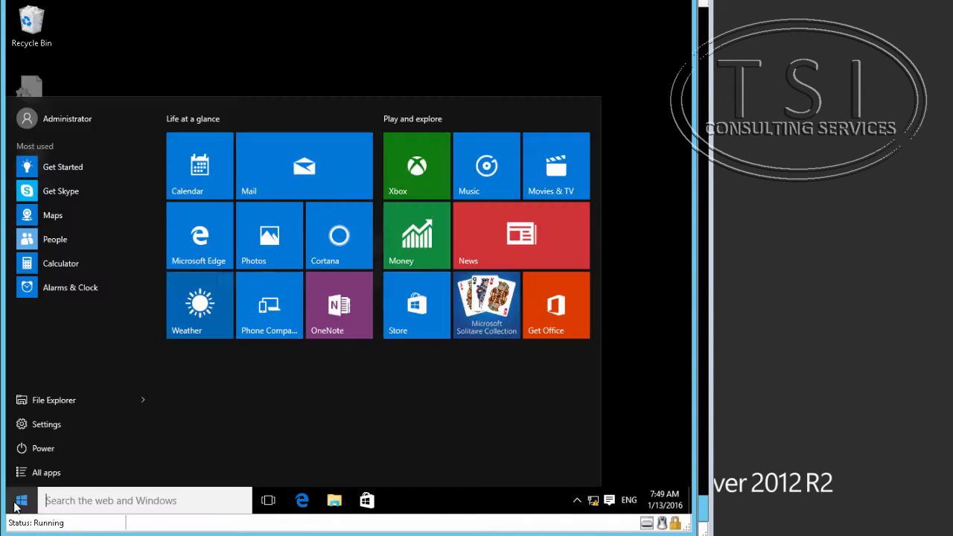
left_click(45, 470)
scroll(73, 385, "down", 1)
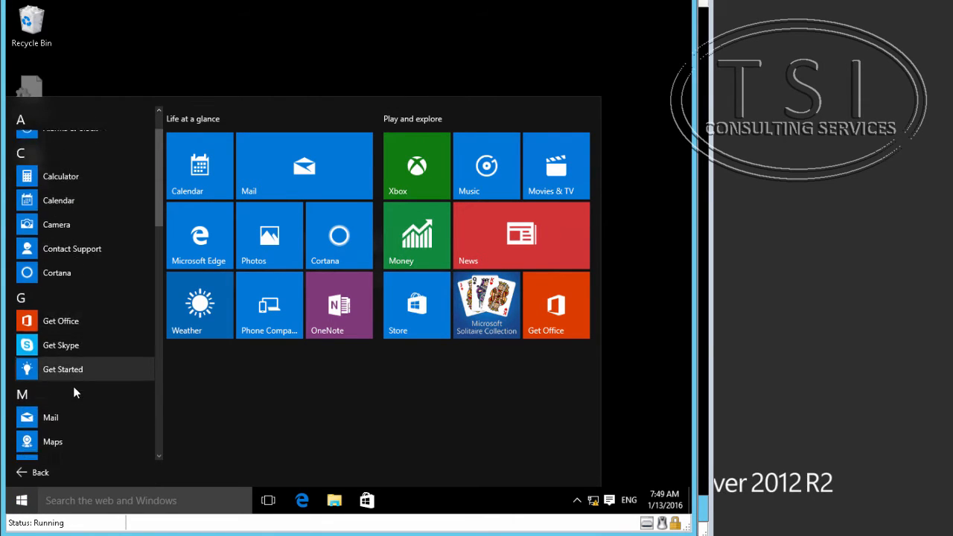
scroll(73, 385, "down", 3)
left_click(72, 261)
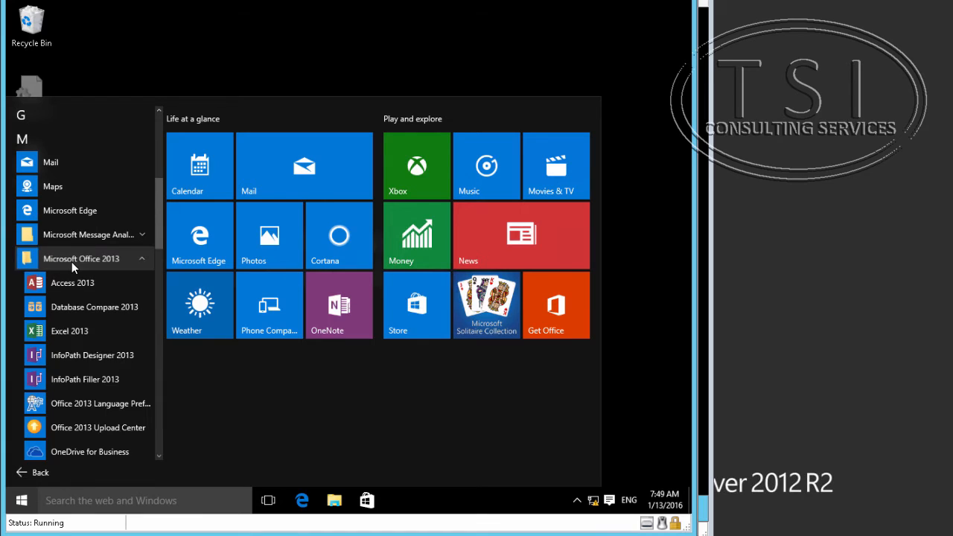
scroll(84, 391, "down", 4)
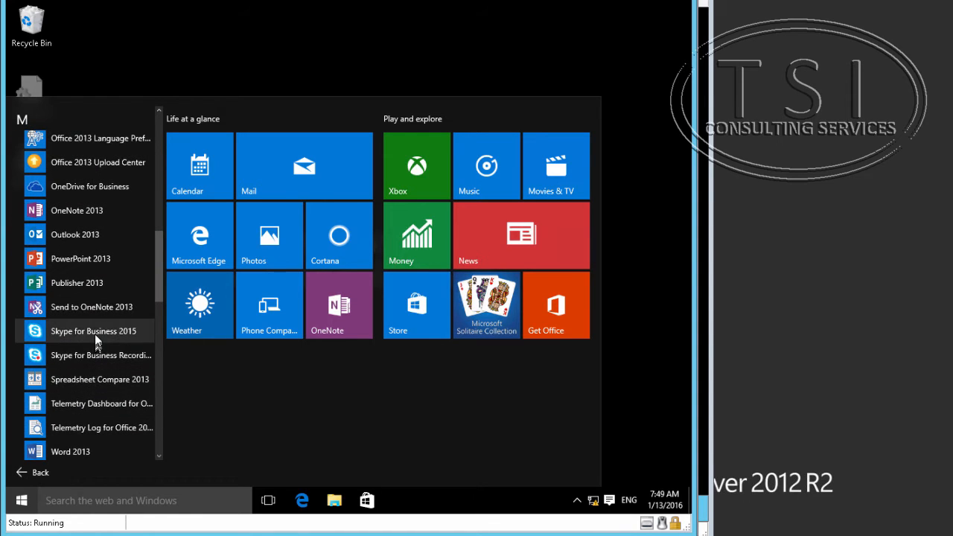
left_click(94, 334)
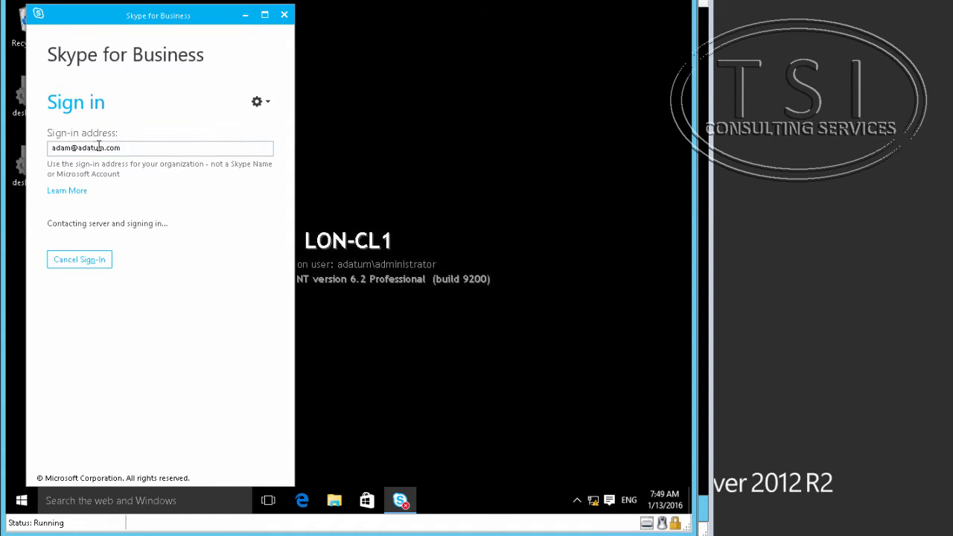
Cancel the pending sign-in, replace the address's user part with the Sales user's name, and sign in again.
left_click_drag(69, 148, 18, 151)
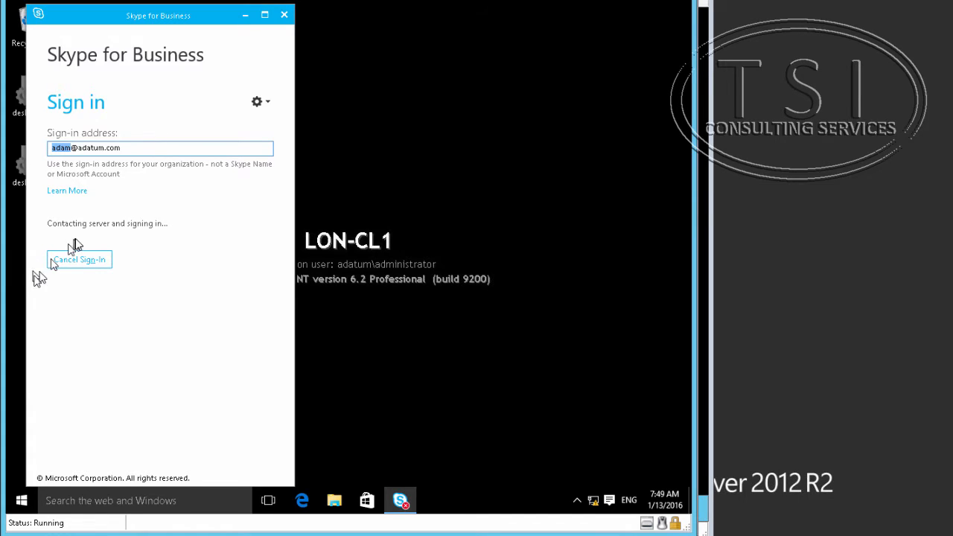
left_click(82, 264)
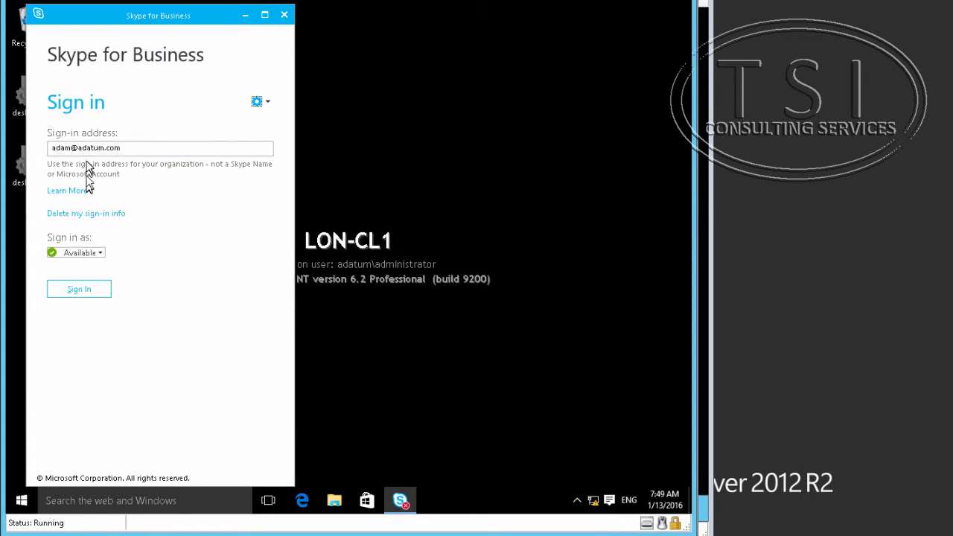
left_click_drag(72, 146, 34, 145)
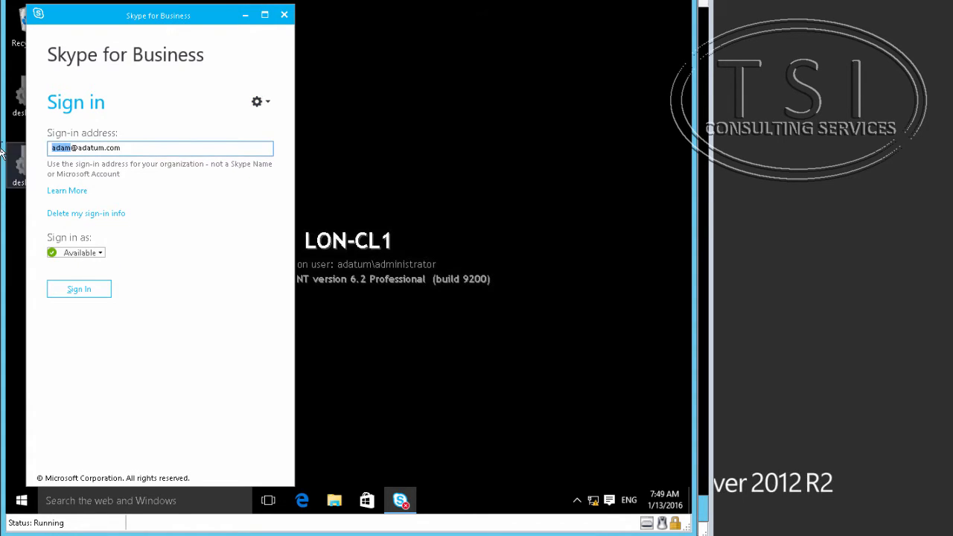
type("dan")
left_click(82, 288)
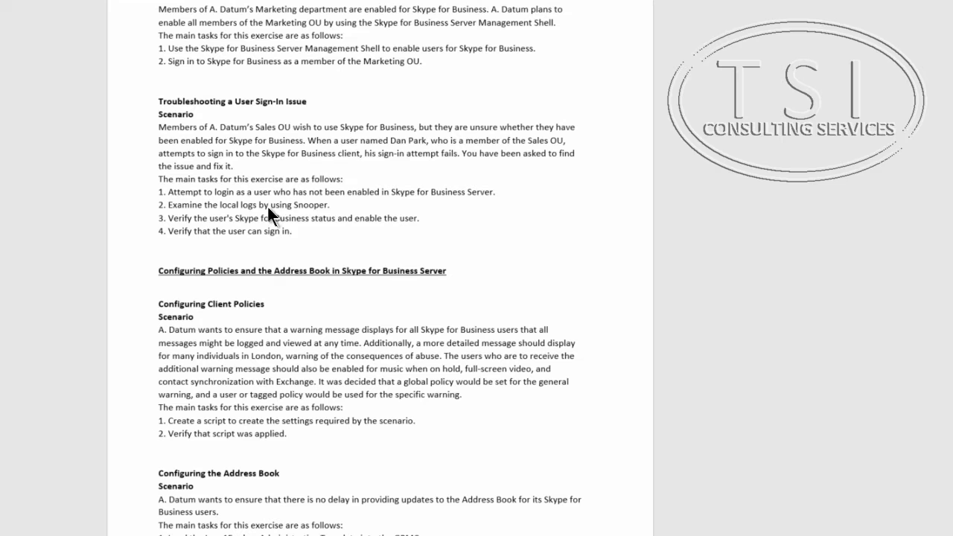
On the server VM, launch Snooper.exe from the Skype for Business Server 2015 Debugging Tools folder.
triple_click(267, 207)
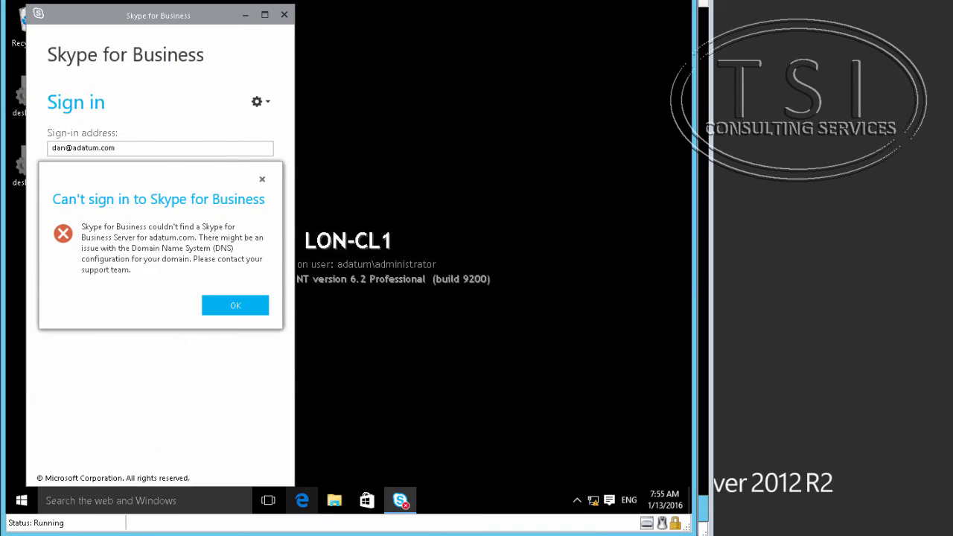
left_click(409, 534)
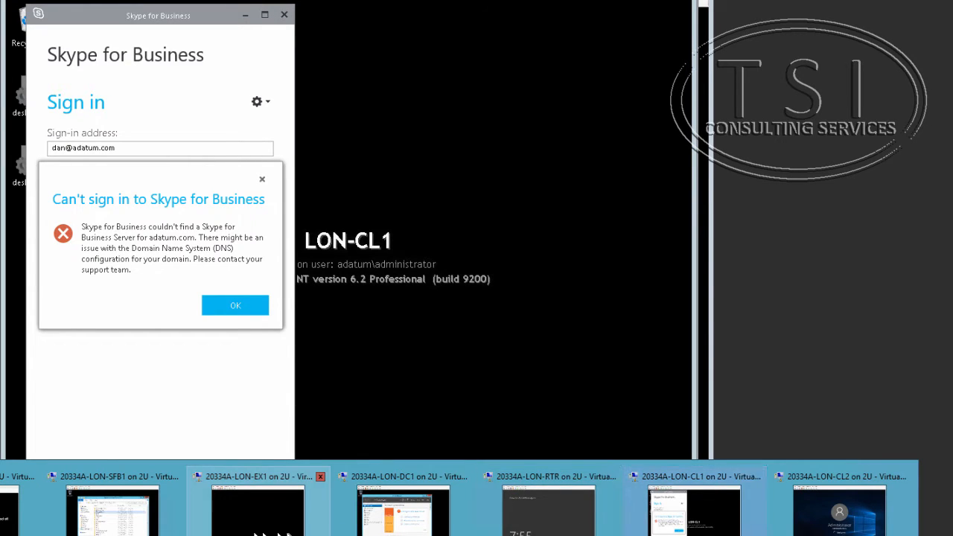
left_click(257, 509)
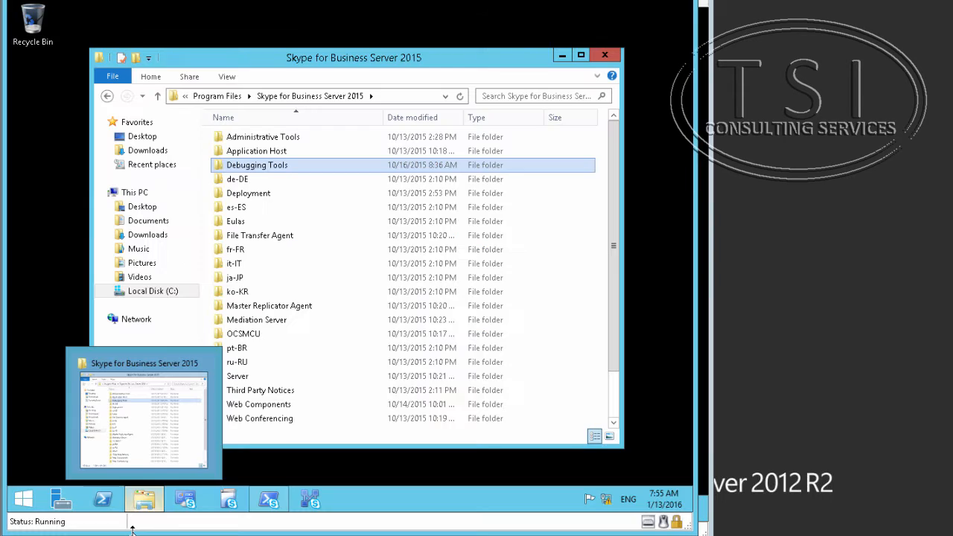
double_click(275, 166)
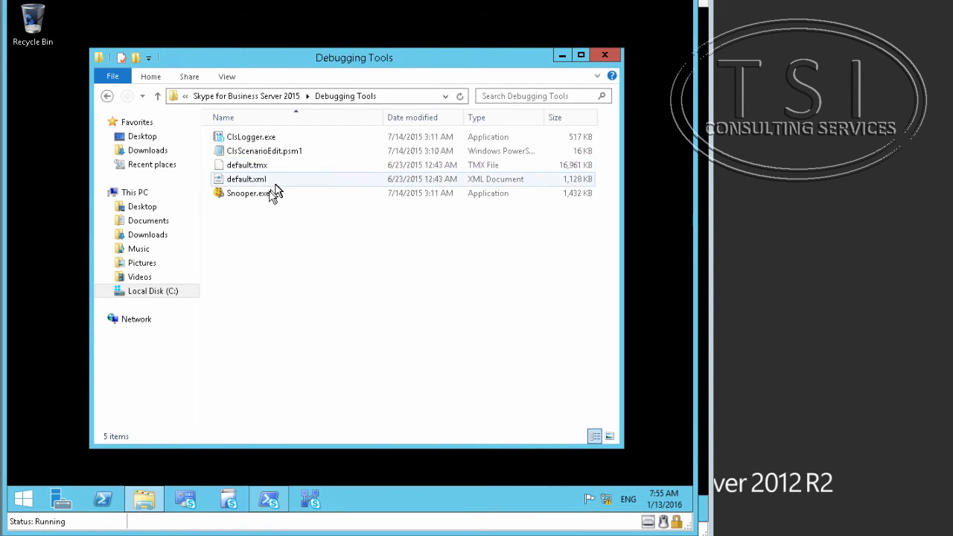
double_click(274, 193)
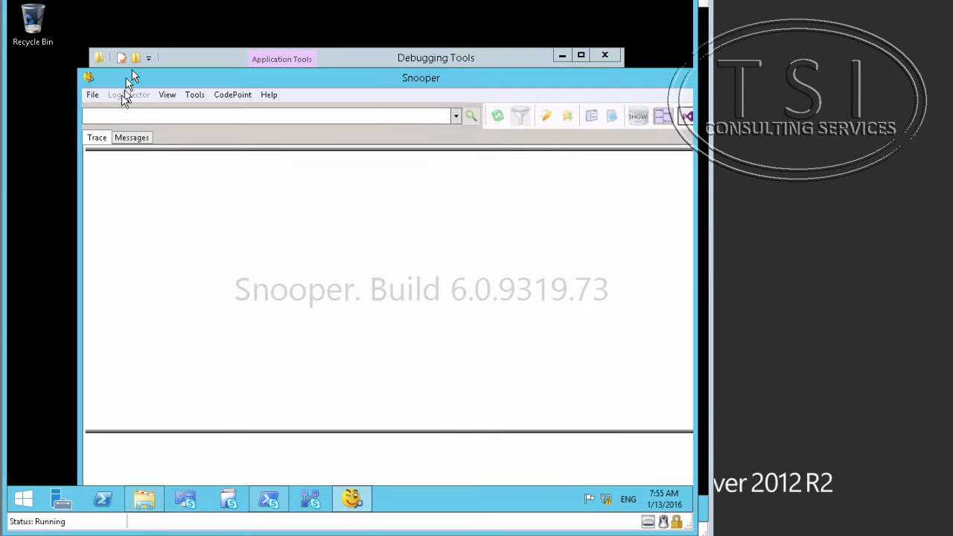
In Snooper's Open File dialog, go to the client's pasted log folder path.
left_click(93, 95)
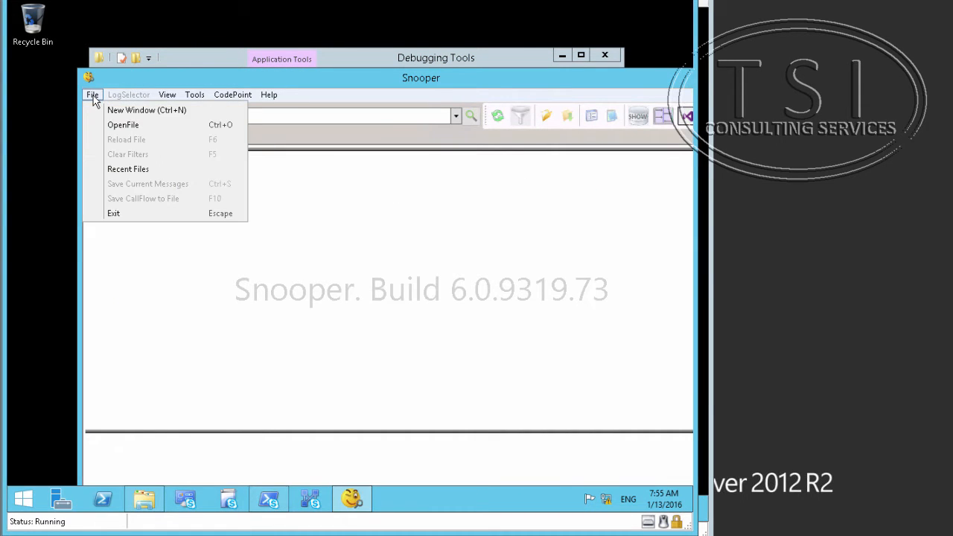
left_click(118, 125)
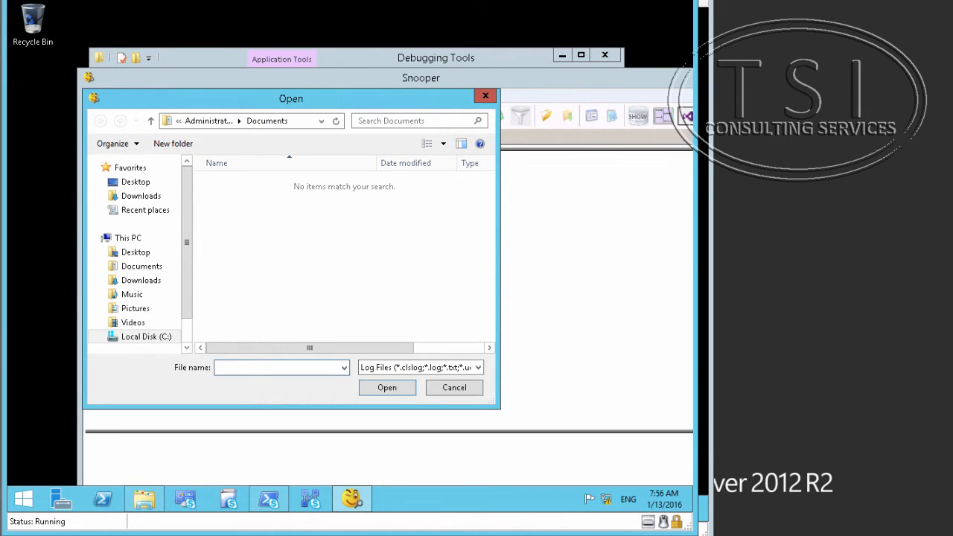
left_click(112, 0)
left_click(122, 0)
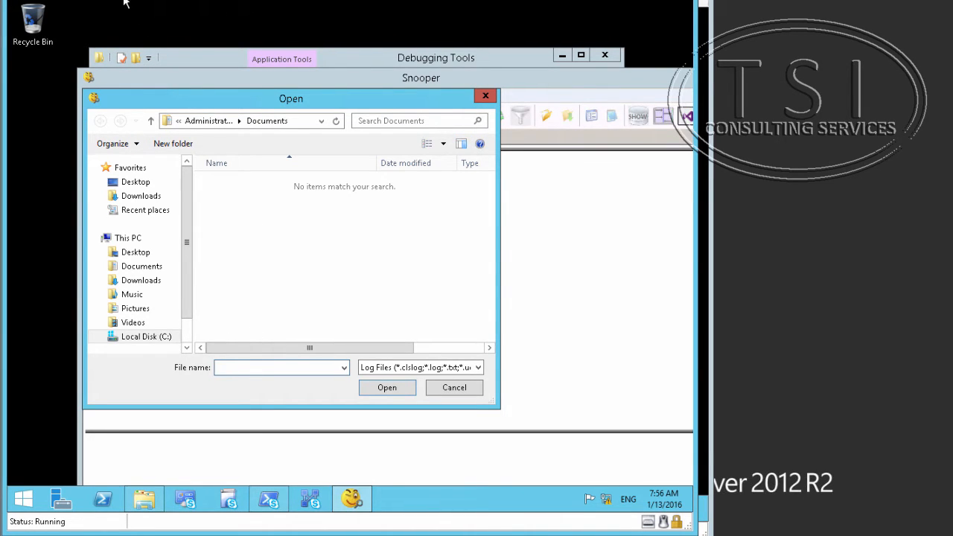
left_click(394, 390)
left_click(393, 390)
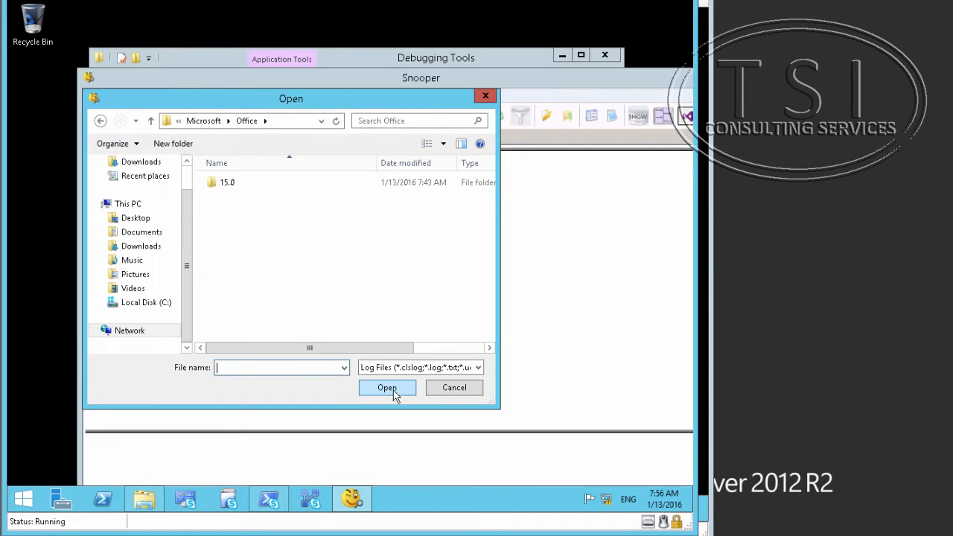
Browse 15.0 > Lync > Tracing and open Lync-UccApi-0.UccApilog.
double_click(242, 185)
double_click(244, 185)
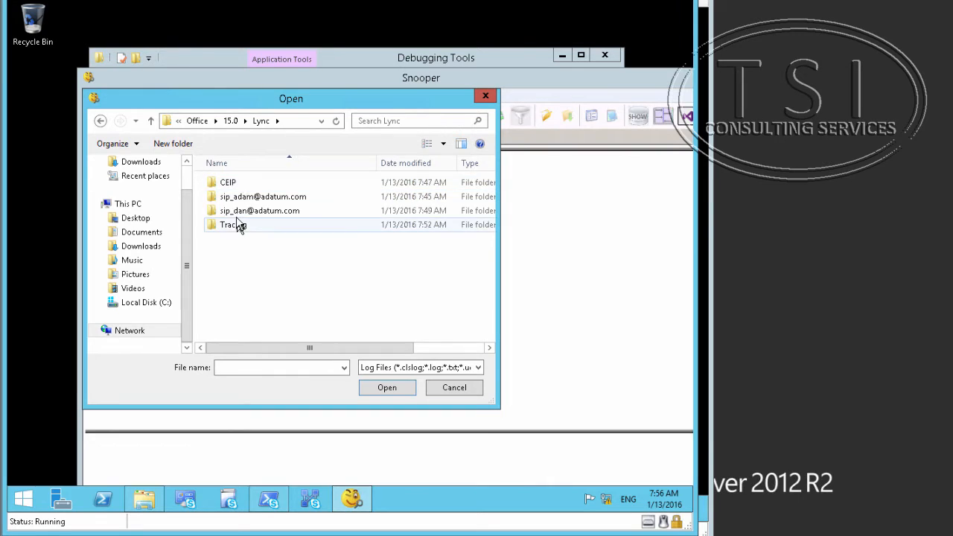
double_click(236, 225)
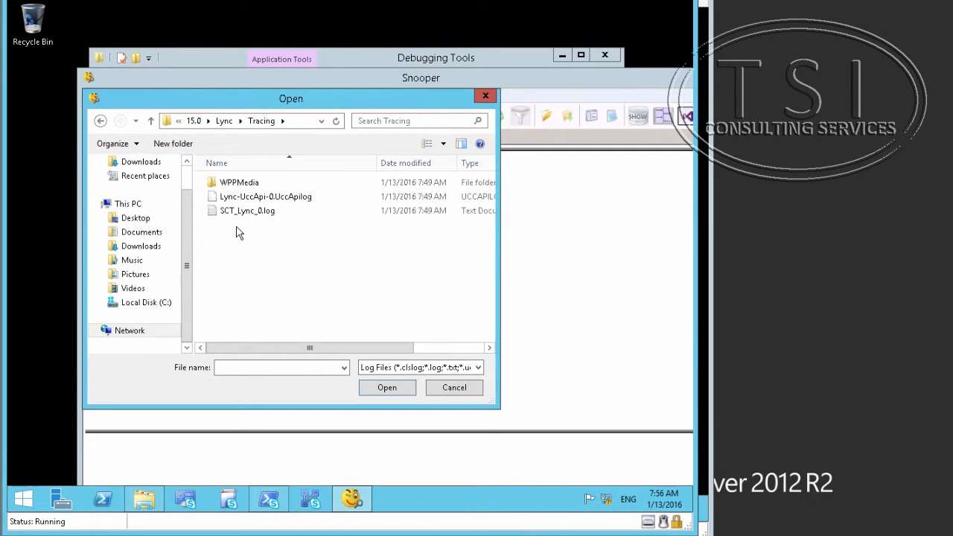
double_click(266, 198)
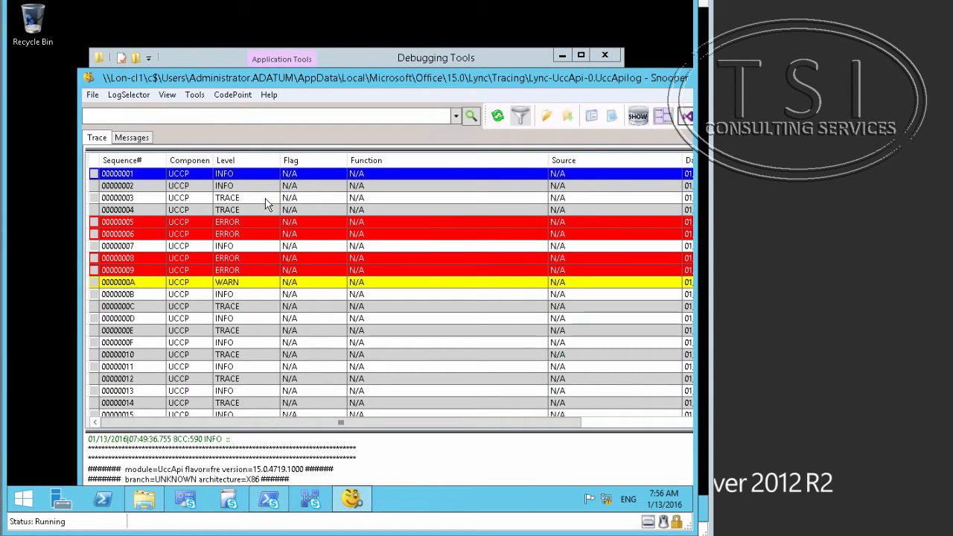
Sort the SIP messages by From, read the 401 Unauthorized and 403 Forbidden responses, then close Snooper.
left_click(131, 139)
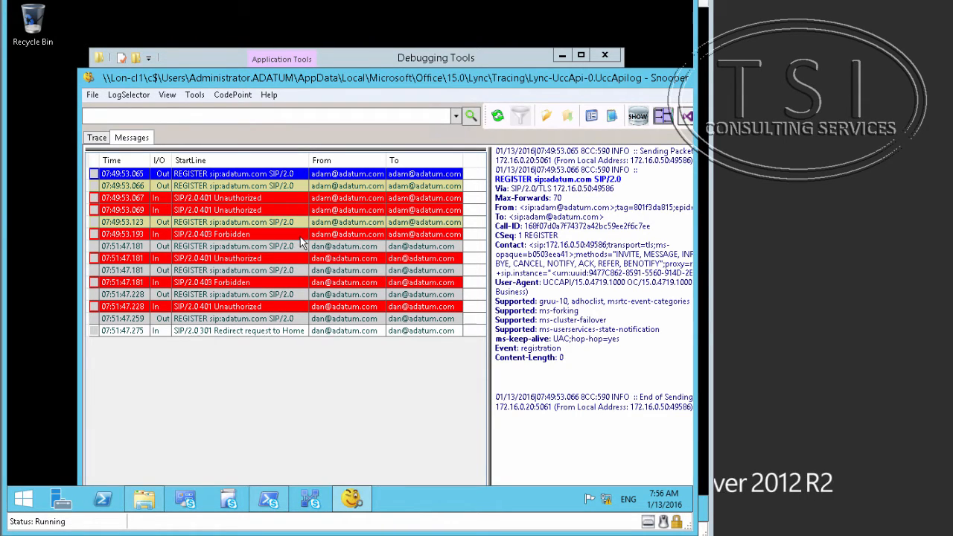
left_click(325, 163)
left_click(337, 259)
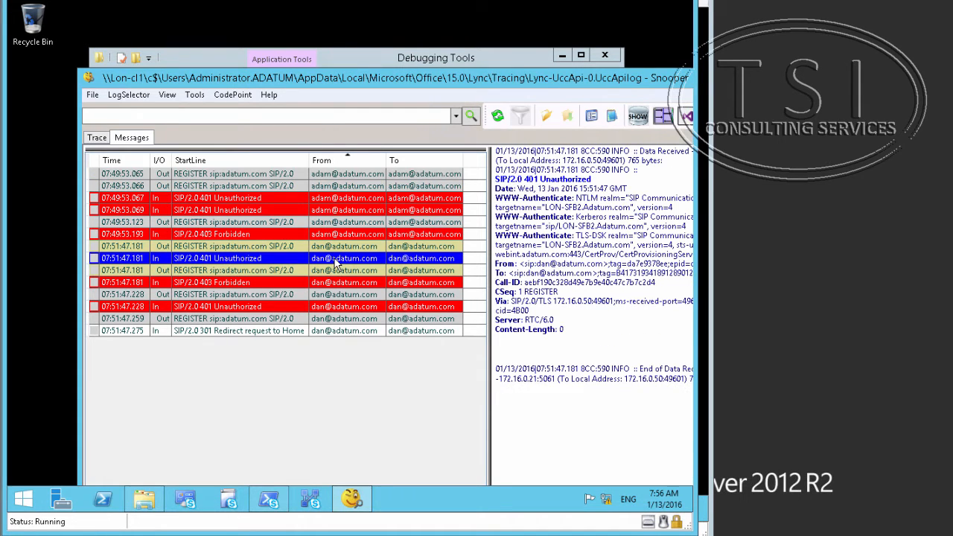
left_click(339, 305)
left_click(341, 282)
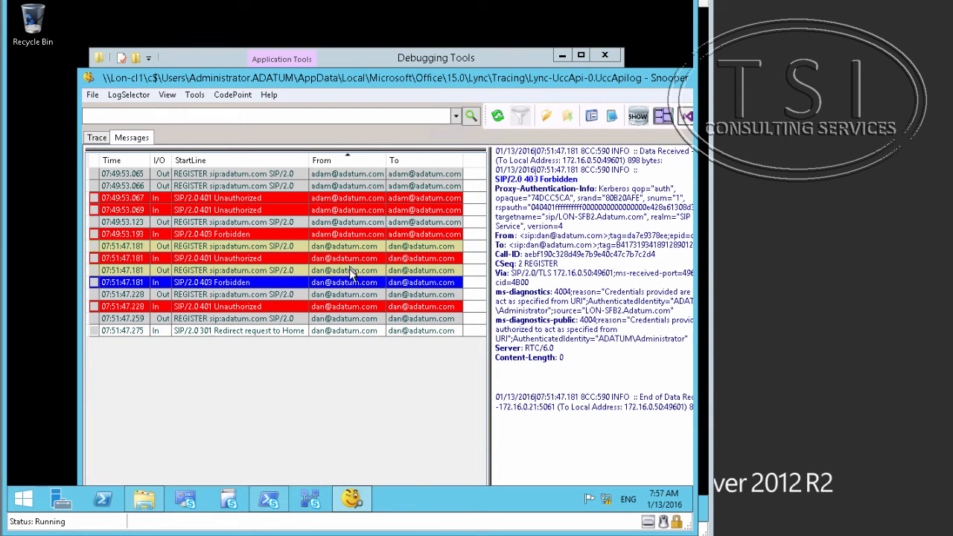
left_click(347, 261)
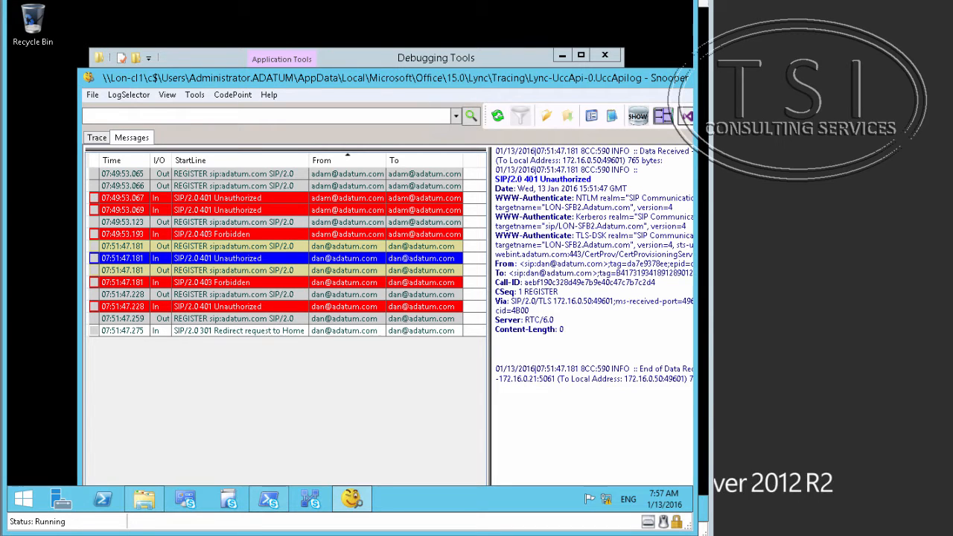
left_click_drag(642, 76, 509, 78)
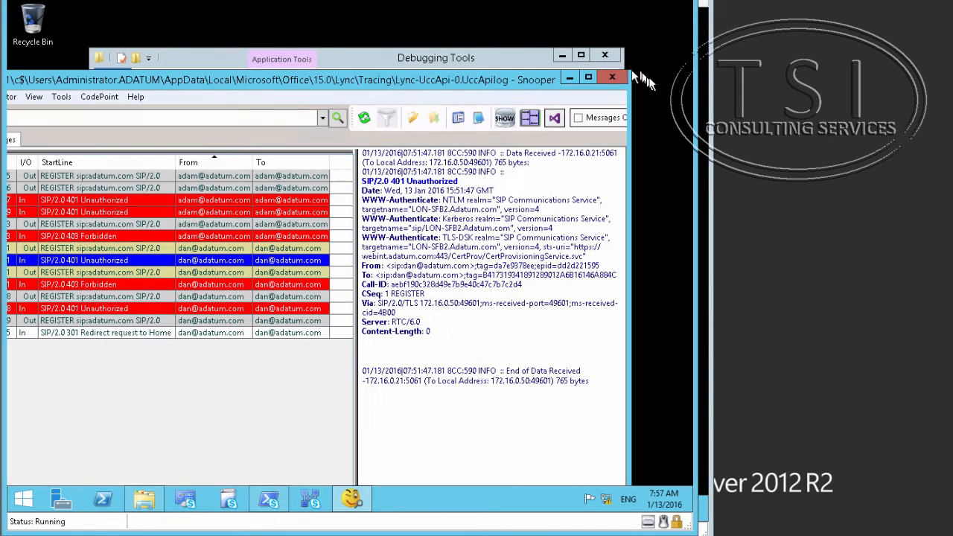
left_click(613, 77)
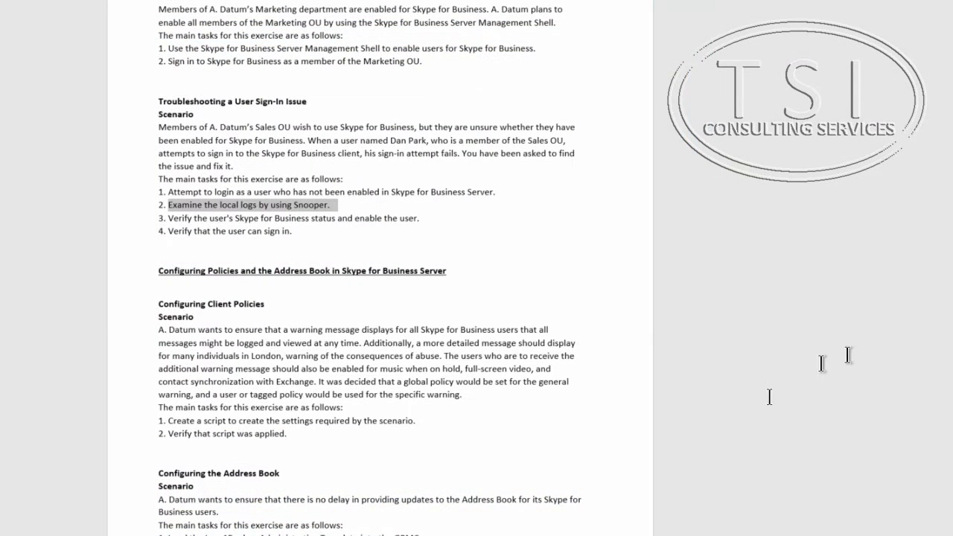
Highlight task 3, 'Verify the user's Skype for Business status and enable the user', in the lab guide.
triple_click(305, 219)
left_click(304, 219)
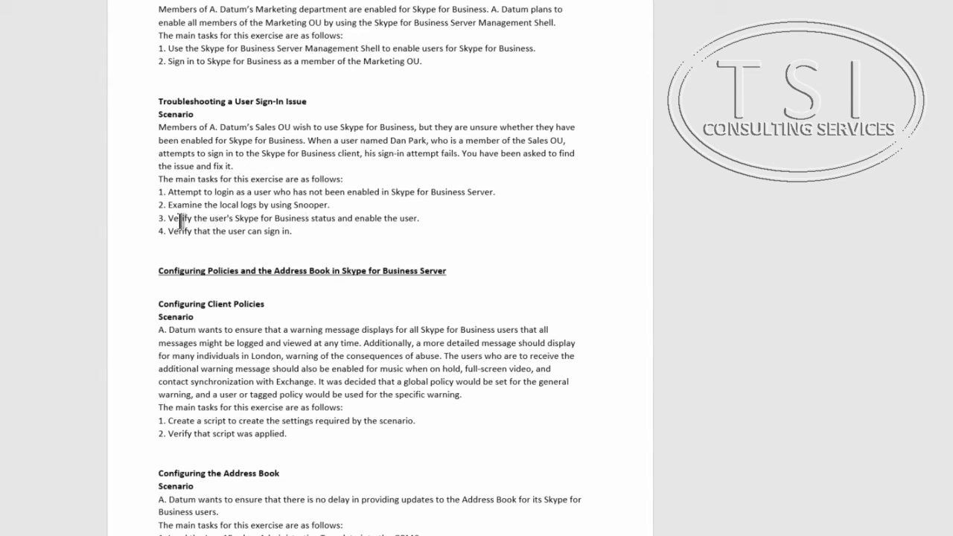
left_click_drag(170, 220, 425, 219)
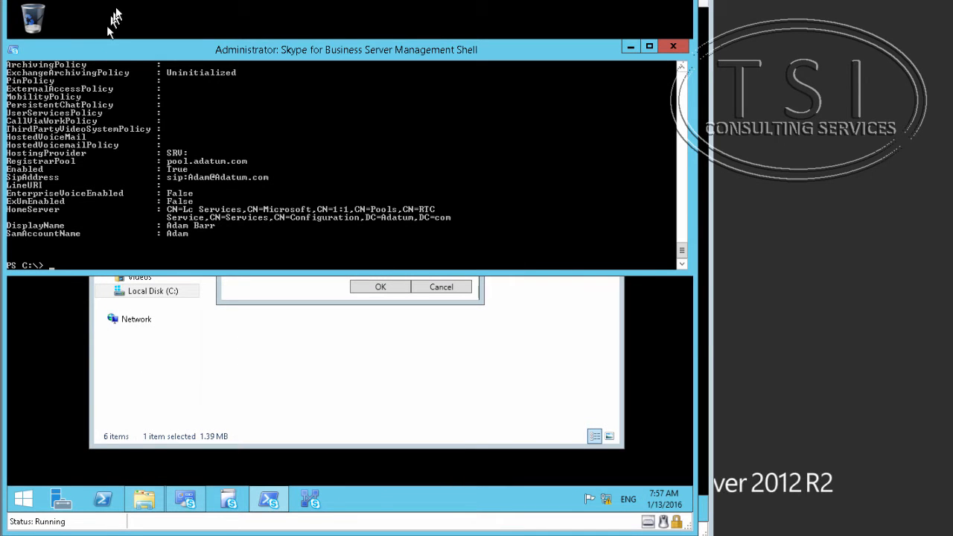
Paste the Get-CsUser -Identity lookup for the Sales user, remove the stray character, and run it.
left_click(117, 0)
left_click(122, 0)
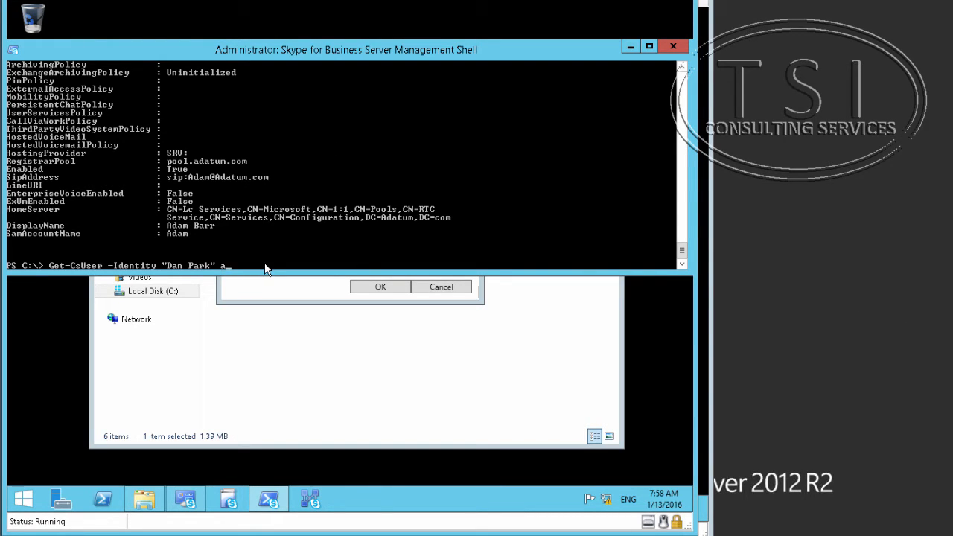
key("BackSpace")
key("Return")
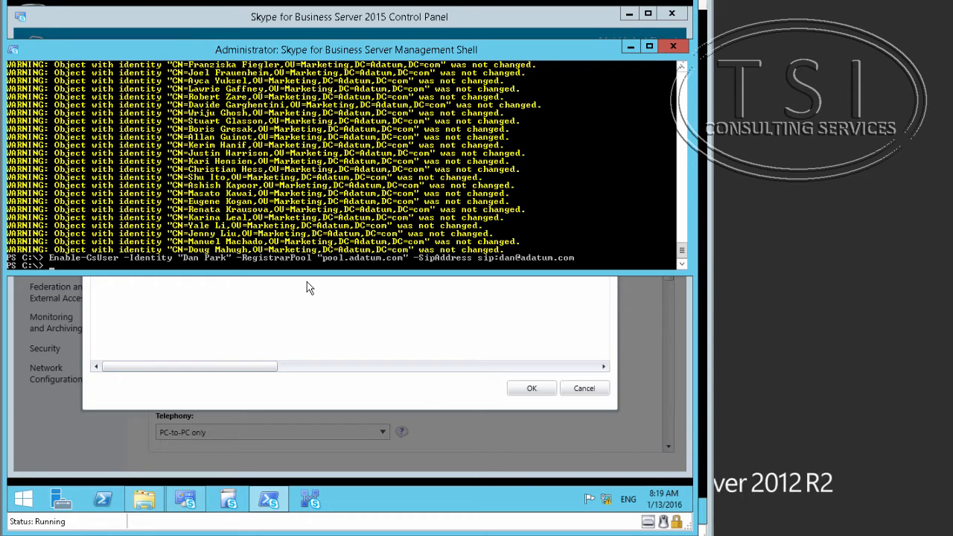
After checking Control Panel, rerun the lookup, now showing the user enabled on pool.adatum.com.
key("alt+Tab")
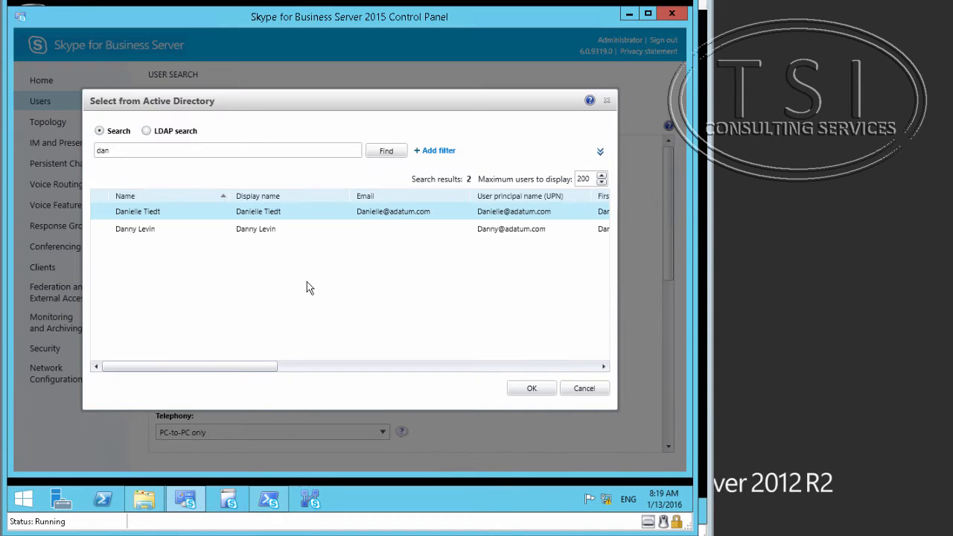
left_click(269, 500)
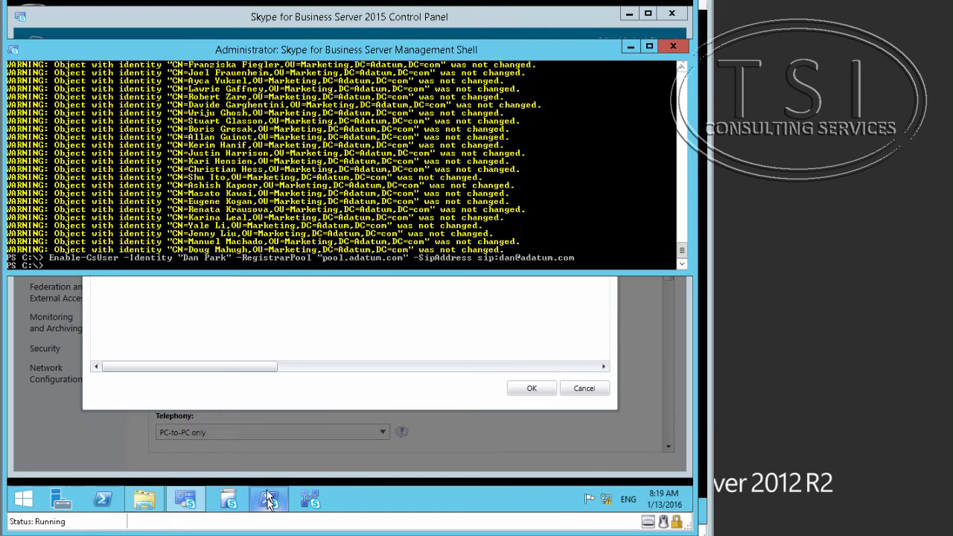
key("Up")
key("Up")
key("Up")
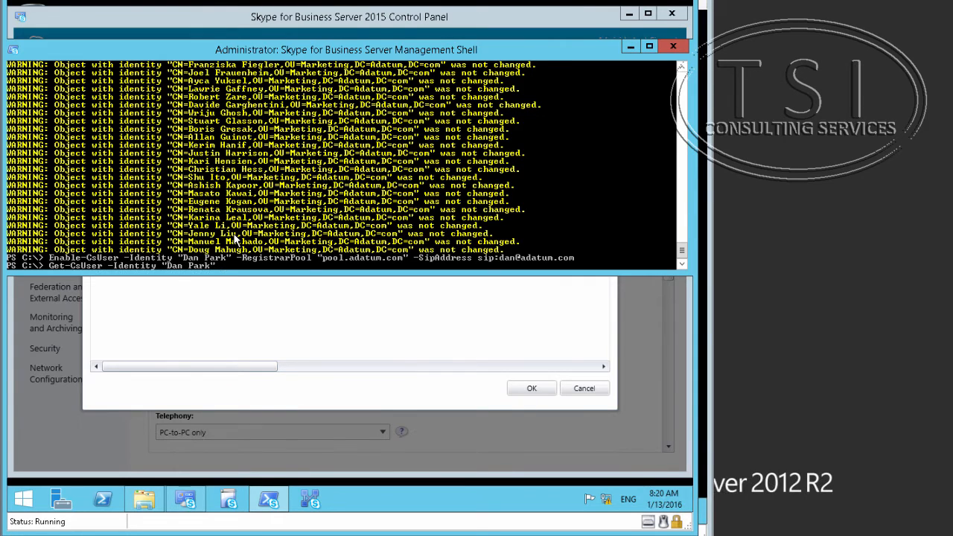
key("Return")
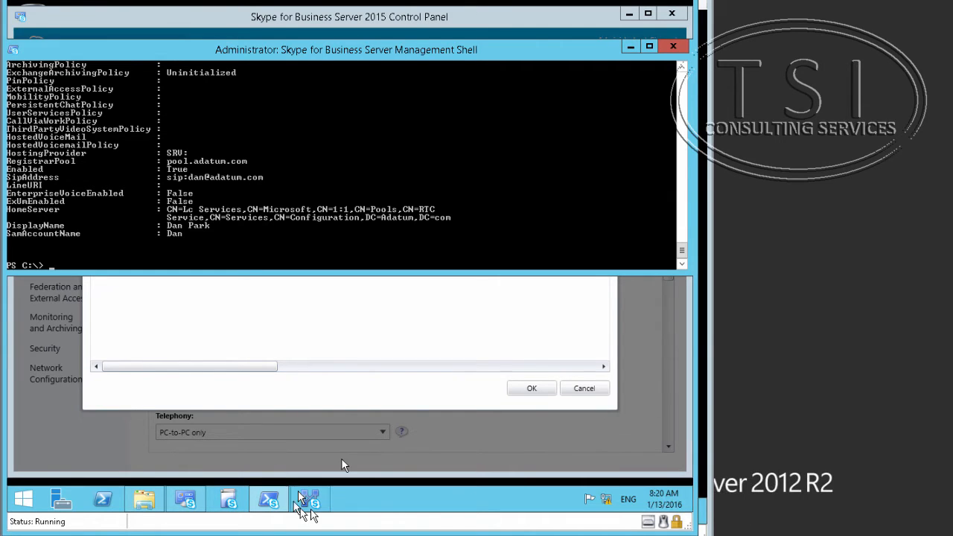
mouse_move(268, 499)
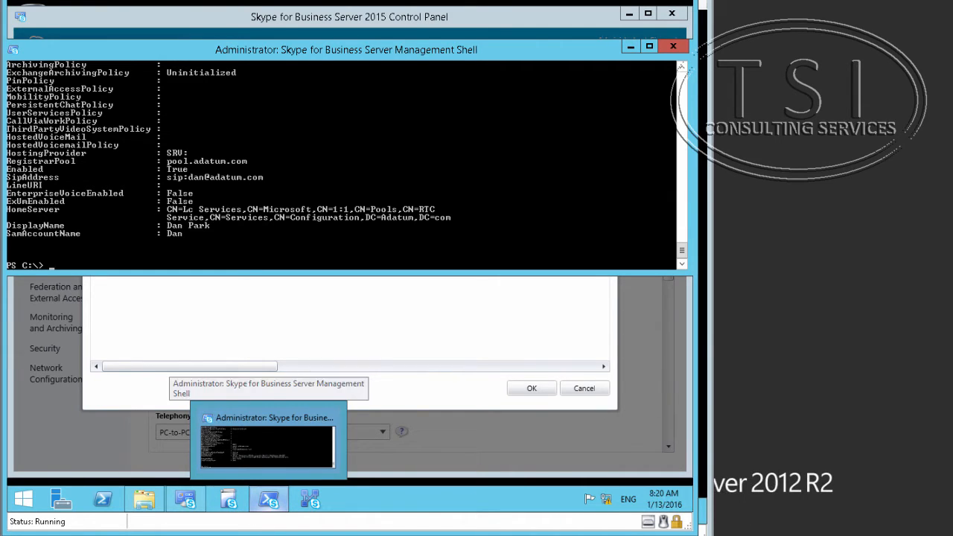
On the client machine, exit Skype for Business through the gear menu's File > Exit.
mouse_move(477, 535)
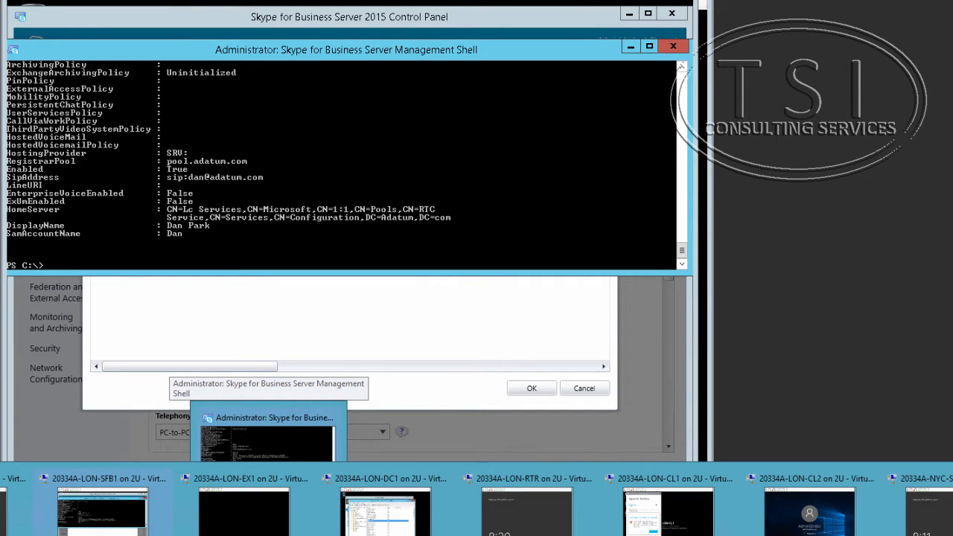
left_click(689, 527)
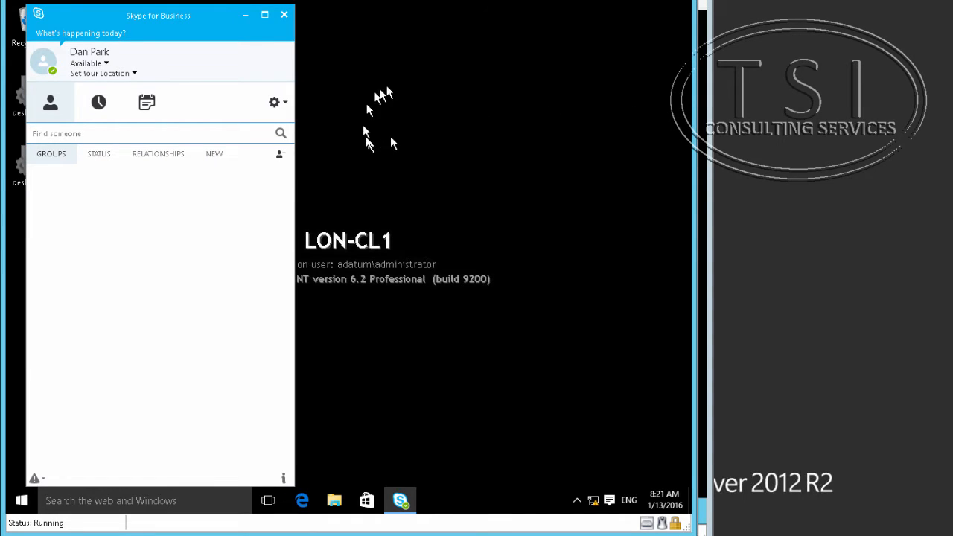
left_click(284, 104)
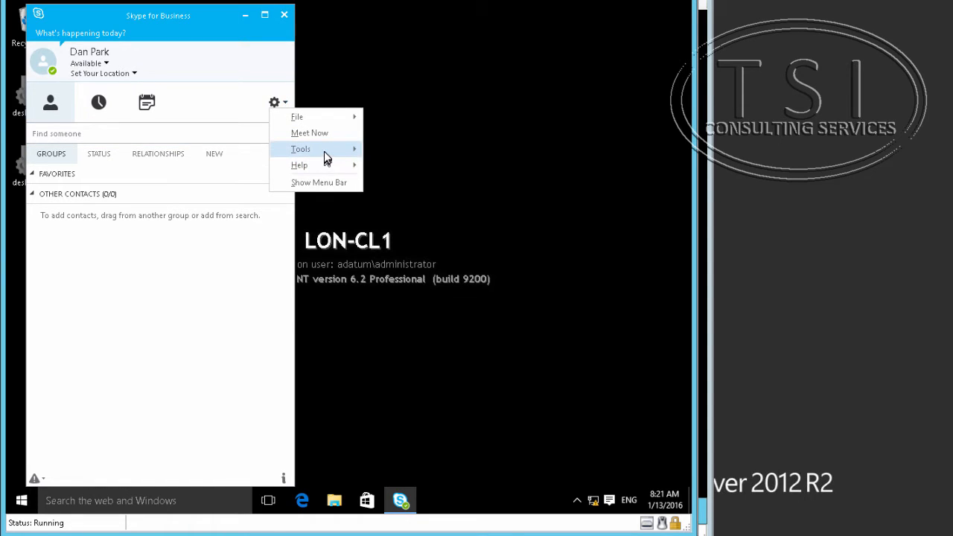
mouse_move(324, 151)
mouse_move(329, 112)
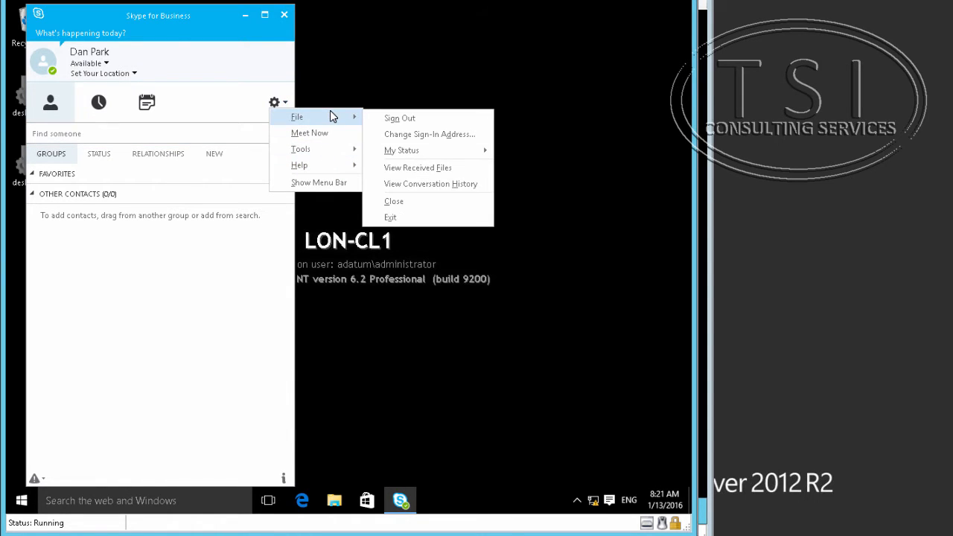
left_click(405, 217)
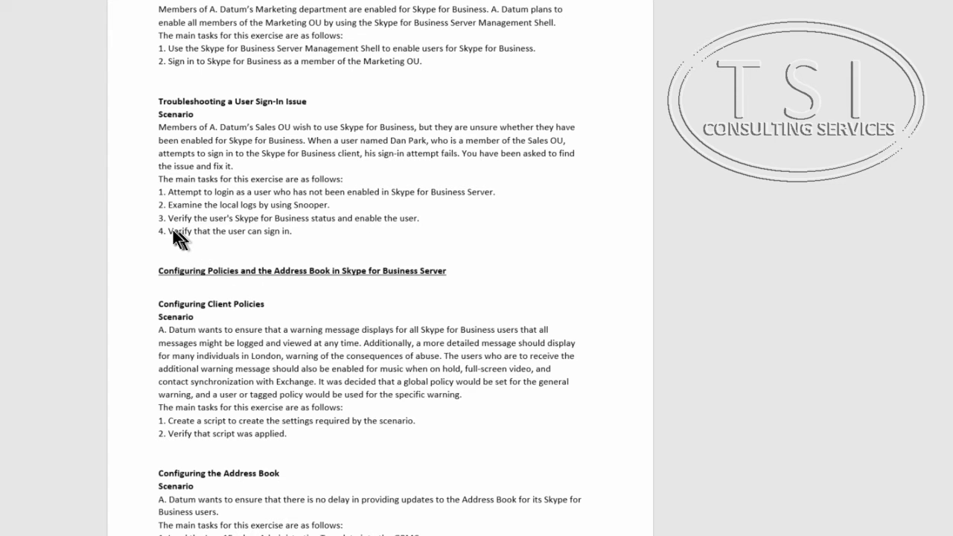
Mark the remaining troubleshooting task lines in the lab guide.
triple_click(170, 228)
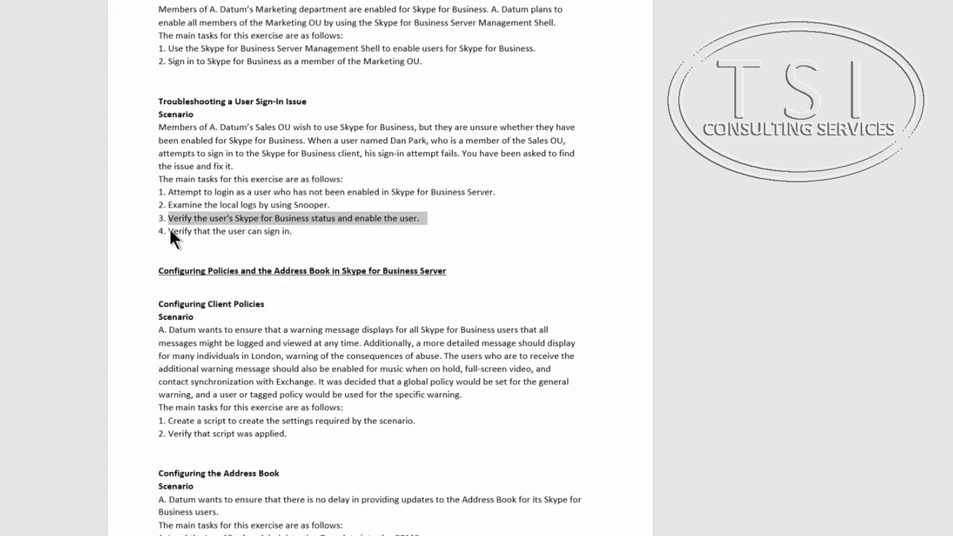
left_click(170, 229)
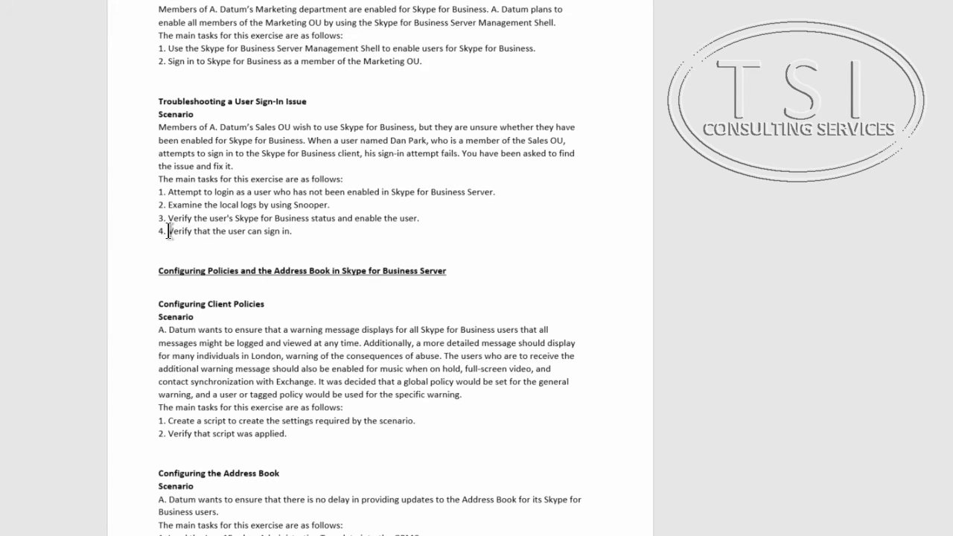
left_click_drag(170, 231, 297, 232)
Scroll to Configuring Client Policies and highlight its heading and the two script tasks.
scroll(130, 327, "down", 2)
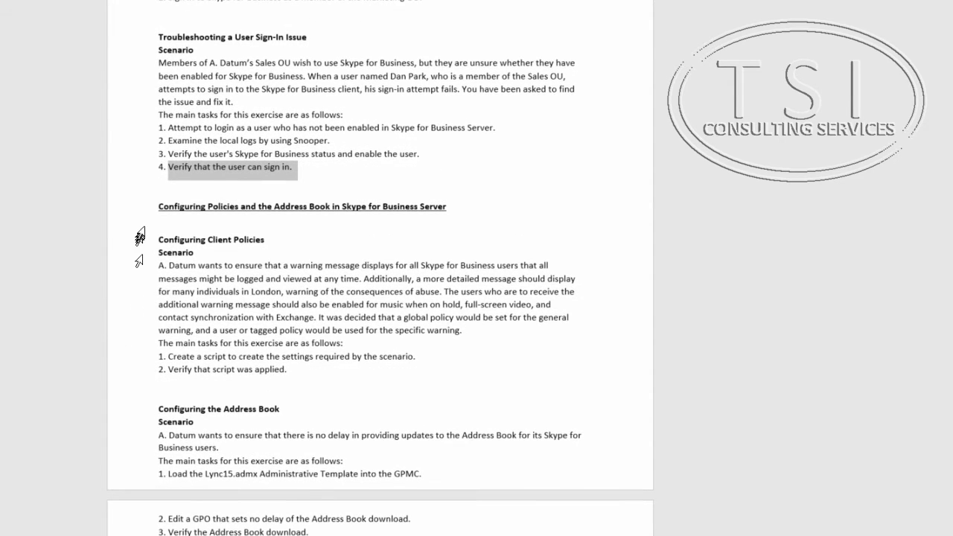
left_click_drag(159, 206, 450, 217)
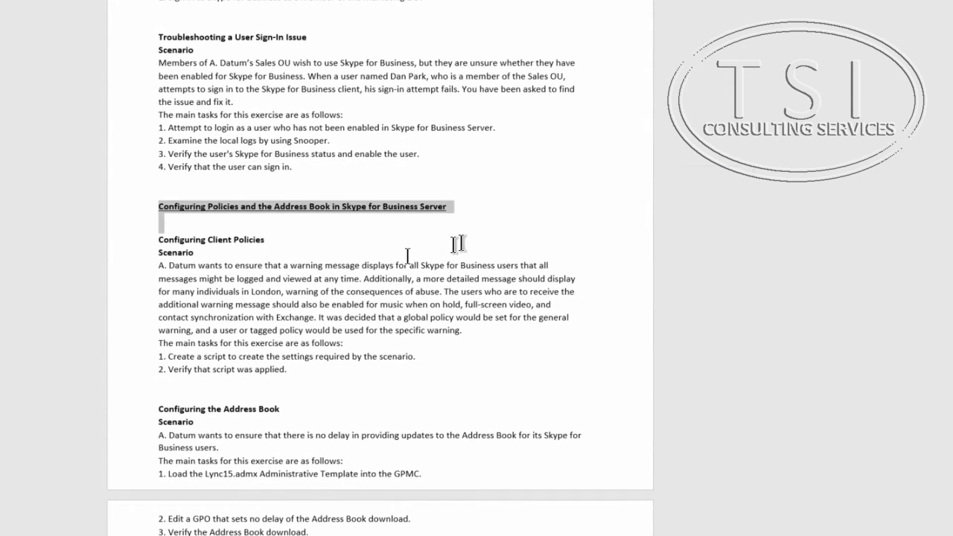
left_click_drag(159, 239, 278, 239)
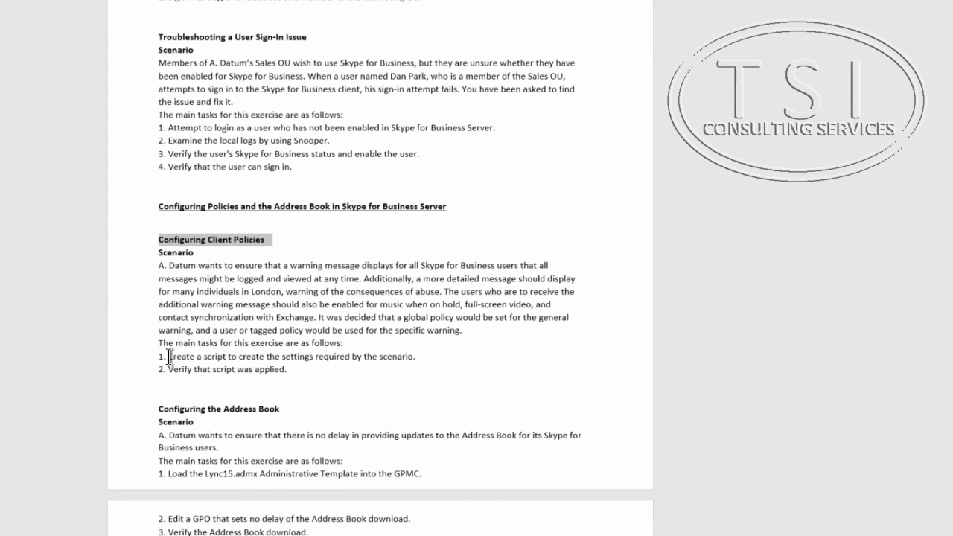
left_click_drag(168, 357, 449, 351)
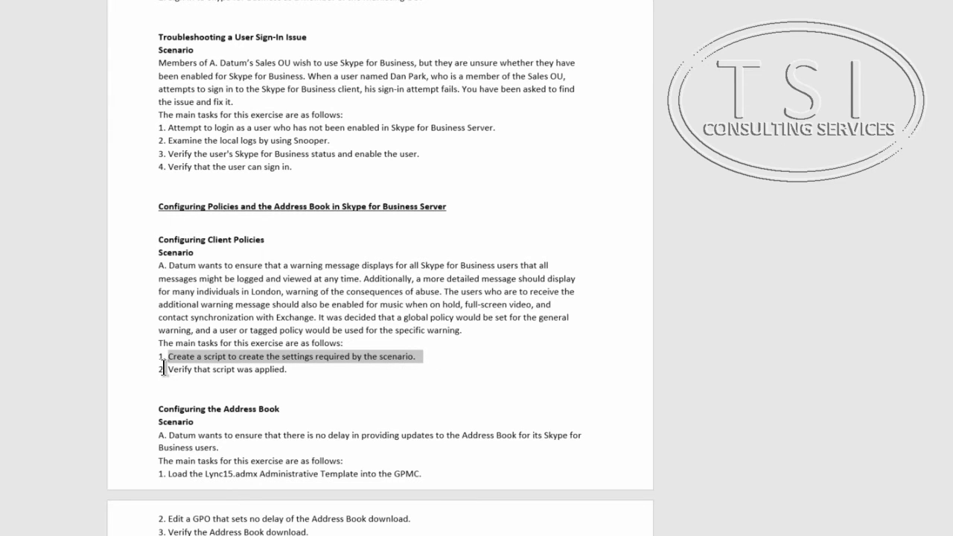
left_click_drag(164, 368, 329, 370)
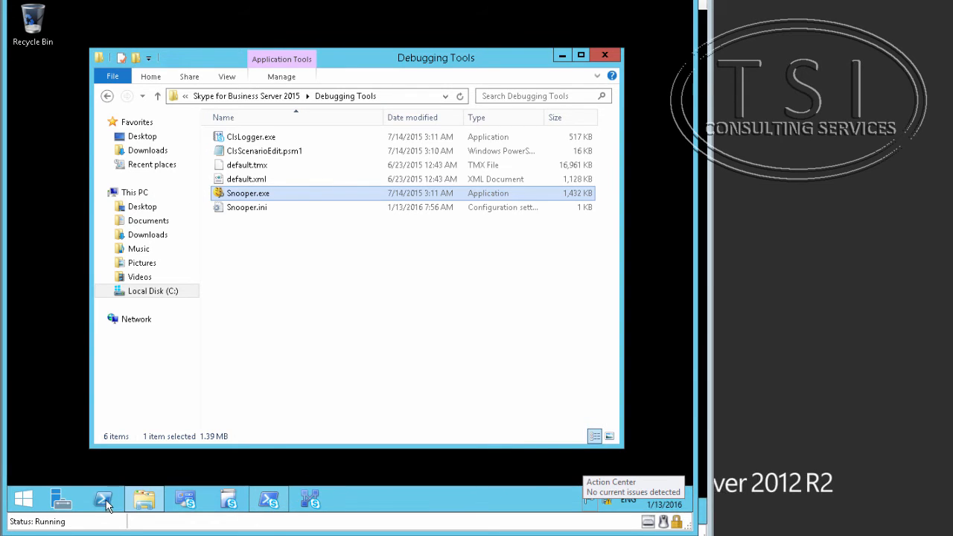
Start PowerShell ISE as administrator and run Import-Module SkypeforBusiness.
right_click(106, 505)
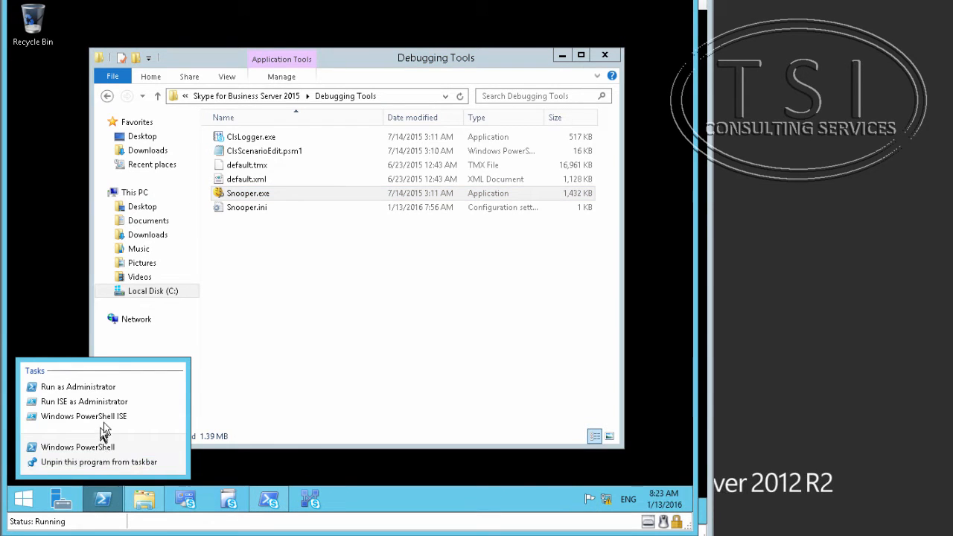
left_click(111, 403)
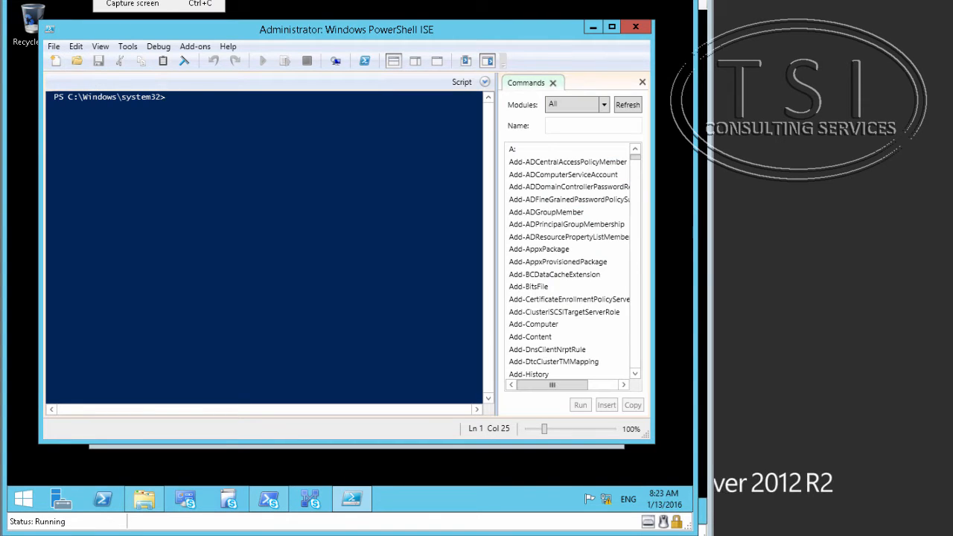
type("Import-Module SkypeforBusiness")
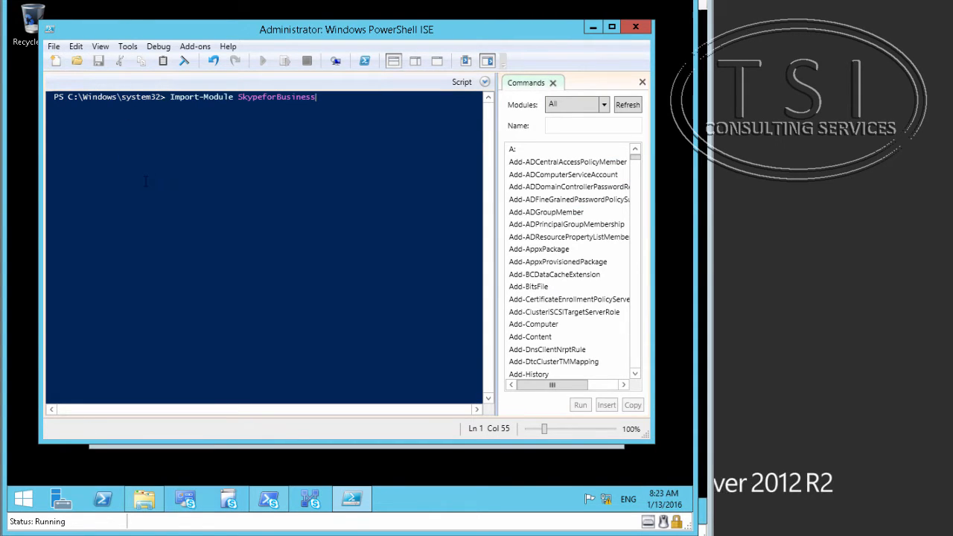
key("Return")
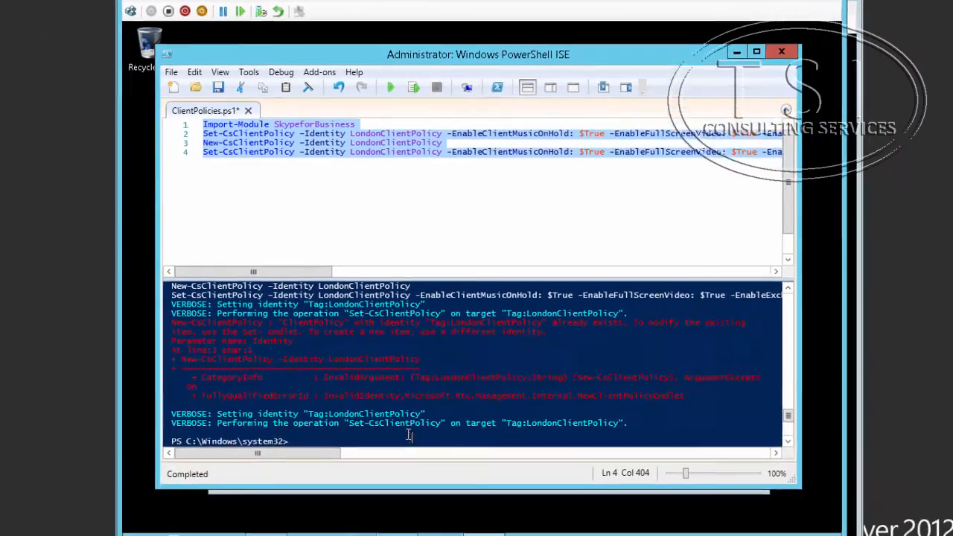
Clear the console with cls and rerun ClientPolicies.ps1 to configure LondonClientPolicy.
left_click(440, 372)
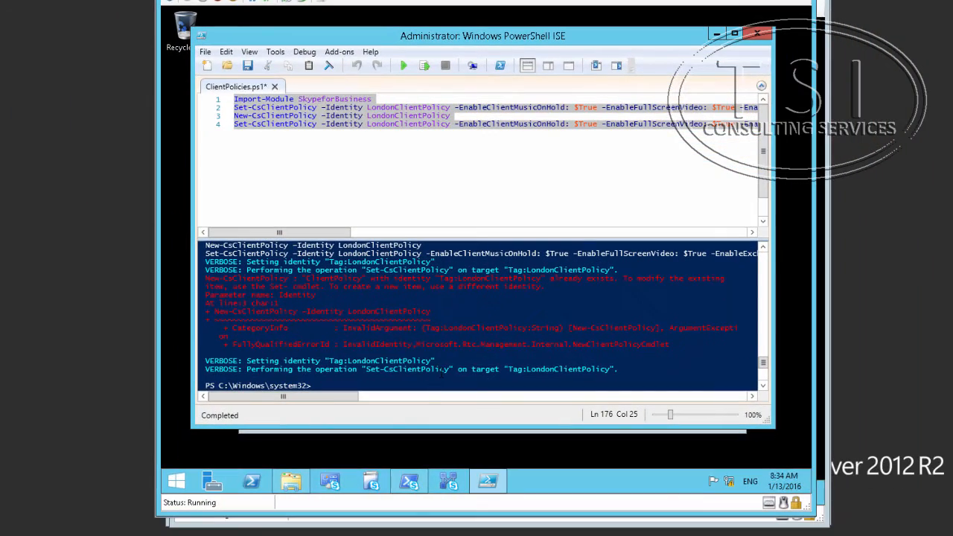
type("cls")
key("Return")
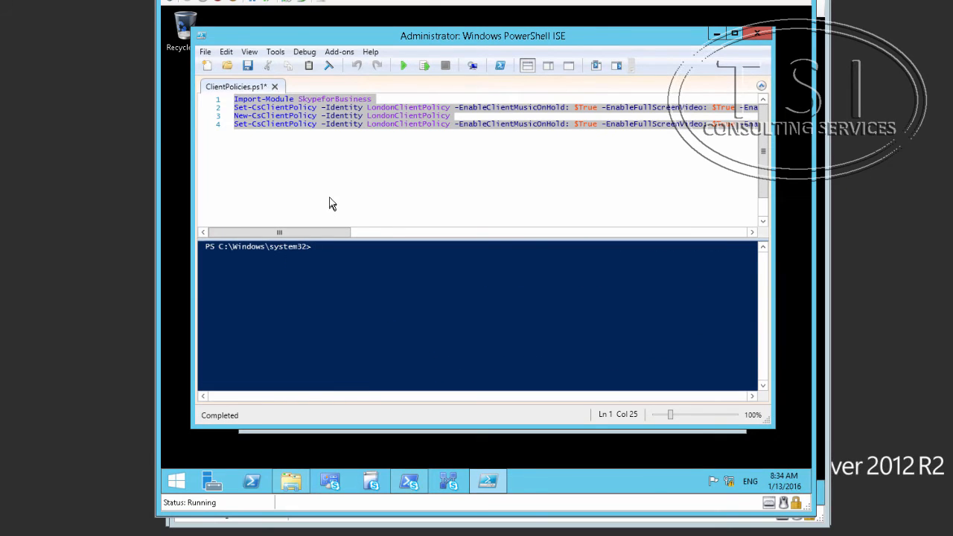
left_click(402, 66)
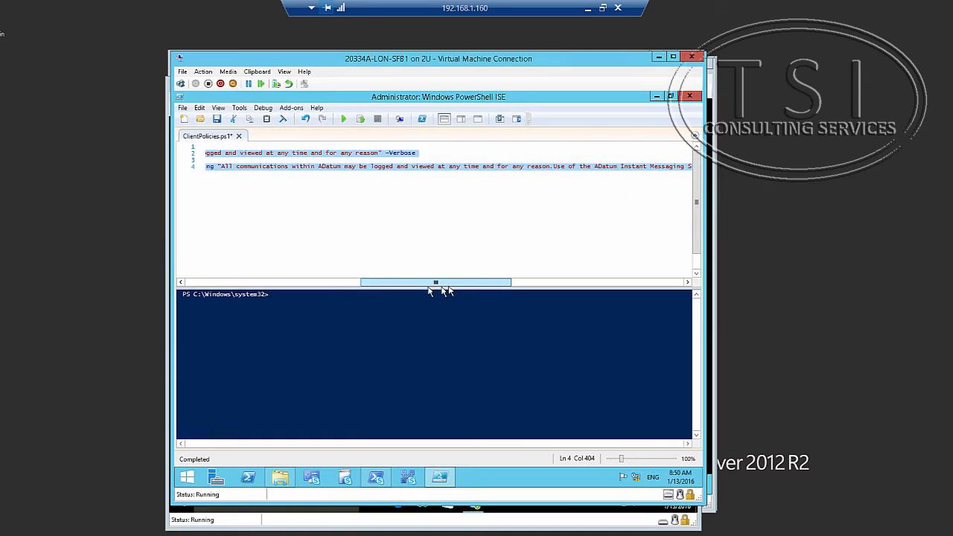
left_click_drag(437, 287, 261, 283)
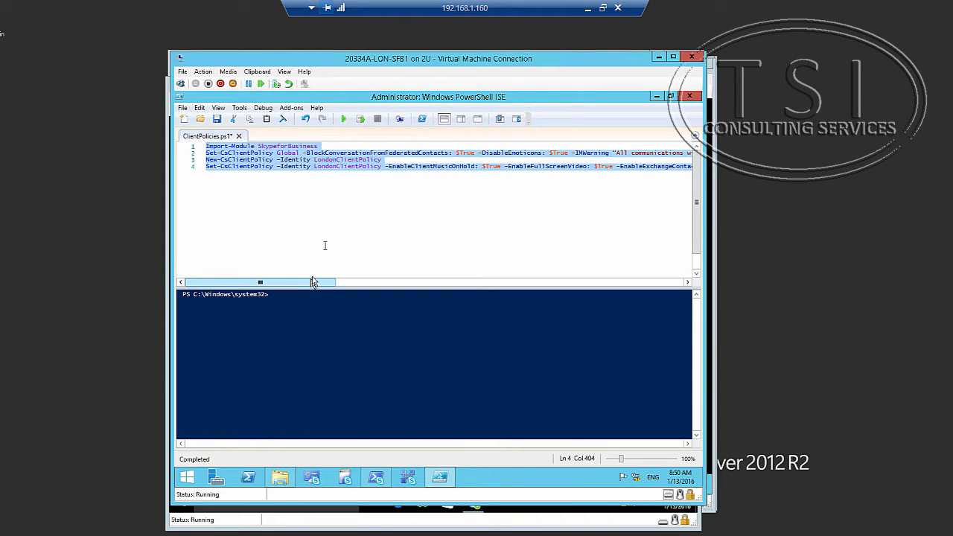
left_click(344, 121)
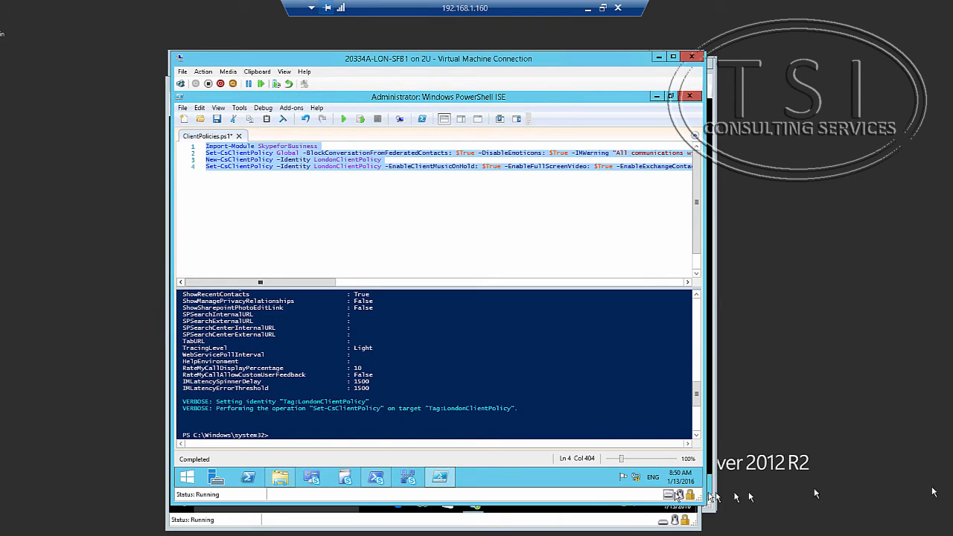
Bring the other VM windows forward and show the Virtual Machine Connection previews.
left_click(555, 514)
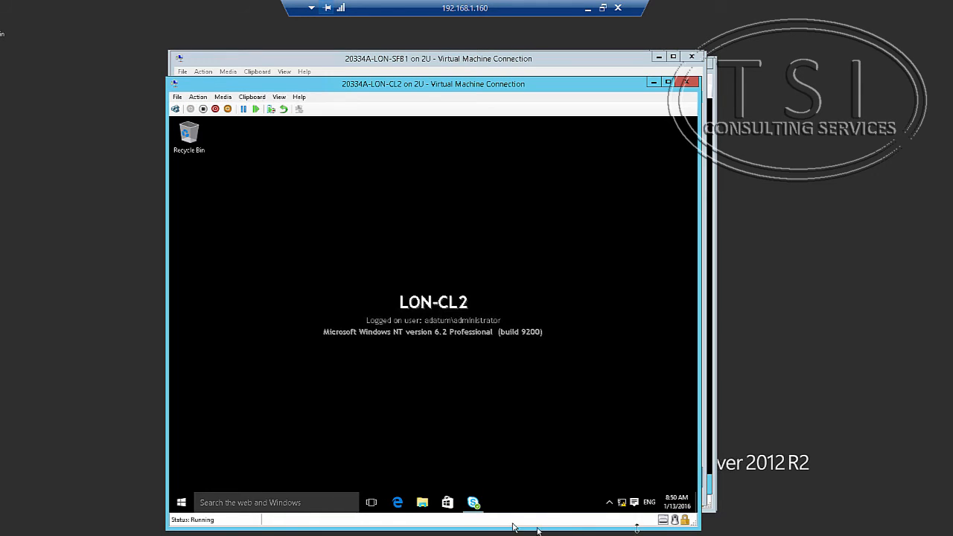
left_click(581, 70)
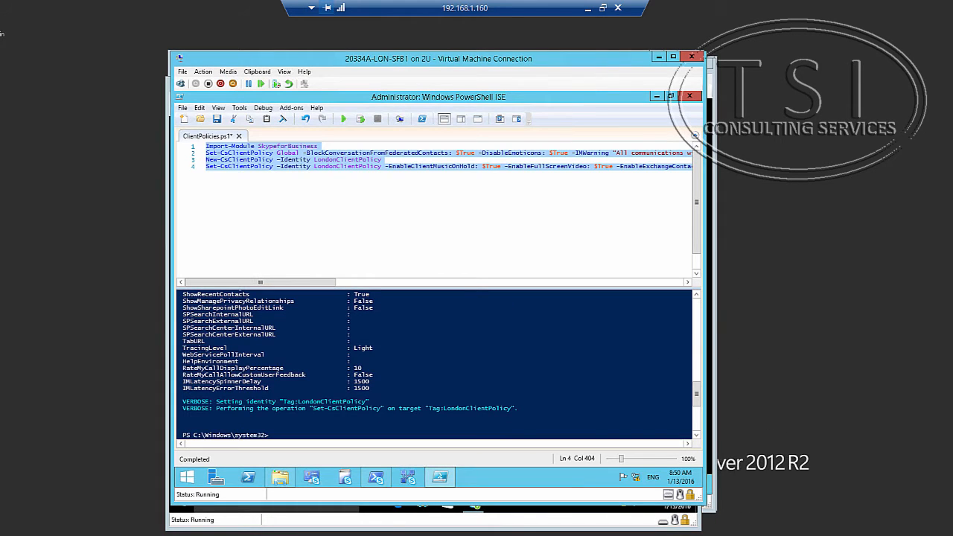
left_click(258, 535)
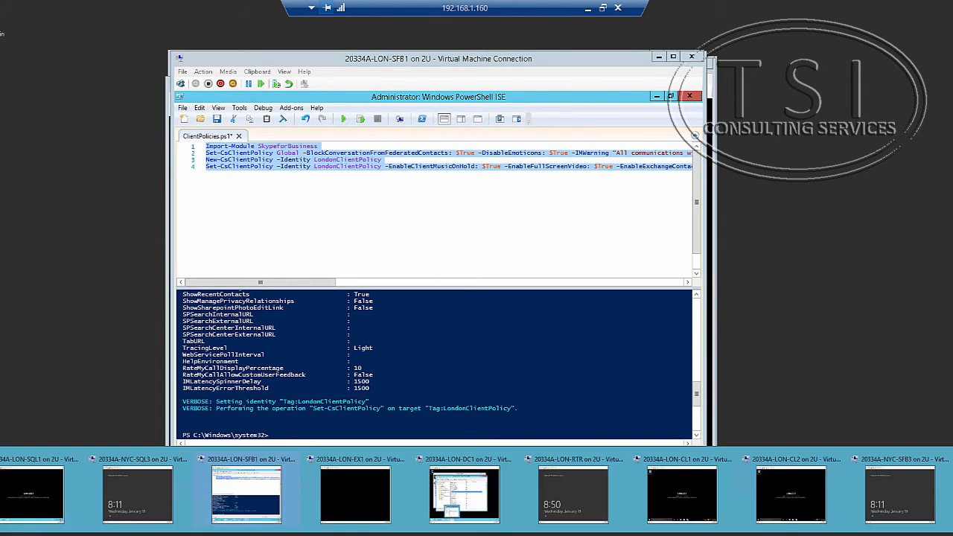
On LON-CL1, sign out of Skype for Business from the status menu and sign back in.
left_click(638, 525)
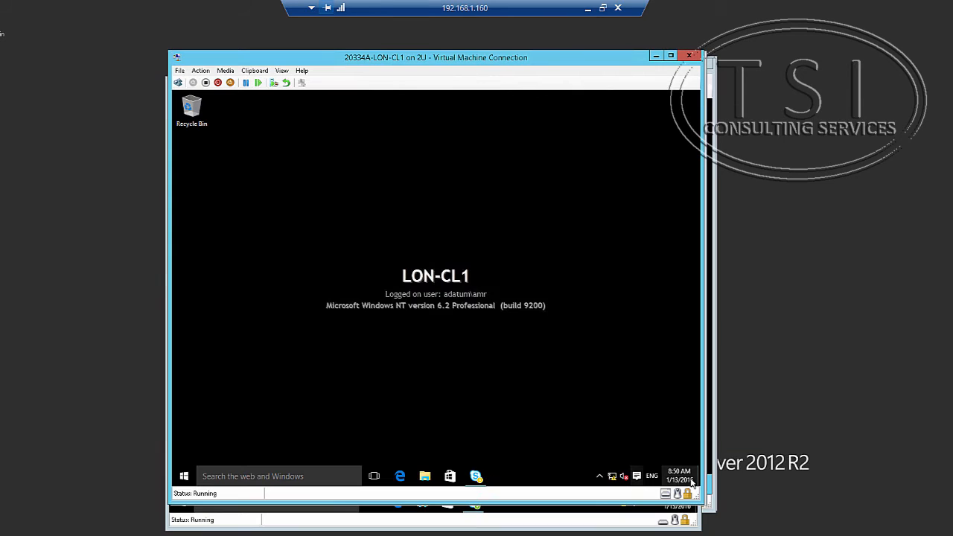
left_click(476, 477)
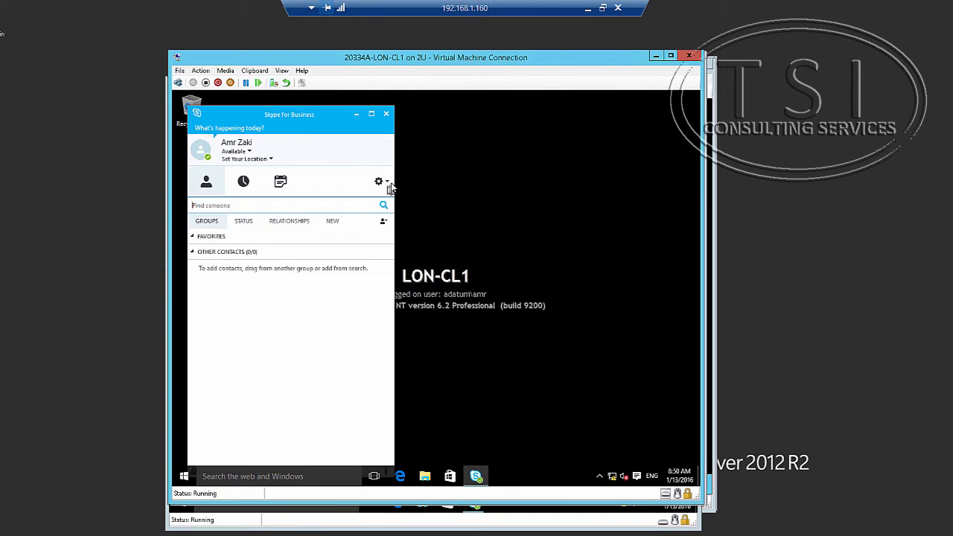
left_click(386, 180)
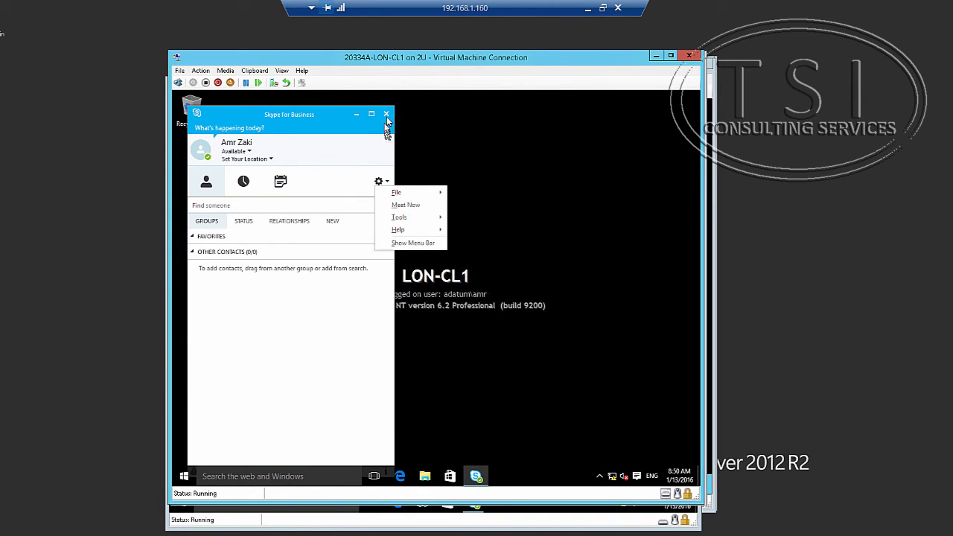
left_click(249, 152)
left_click(249, 152)
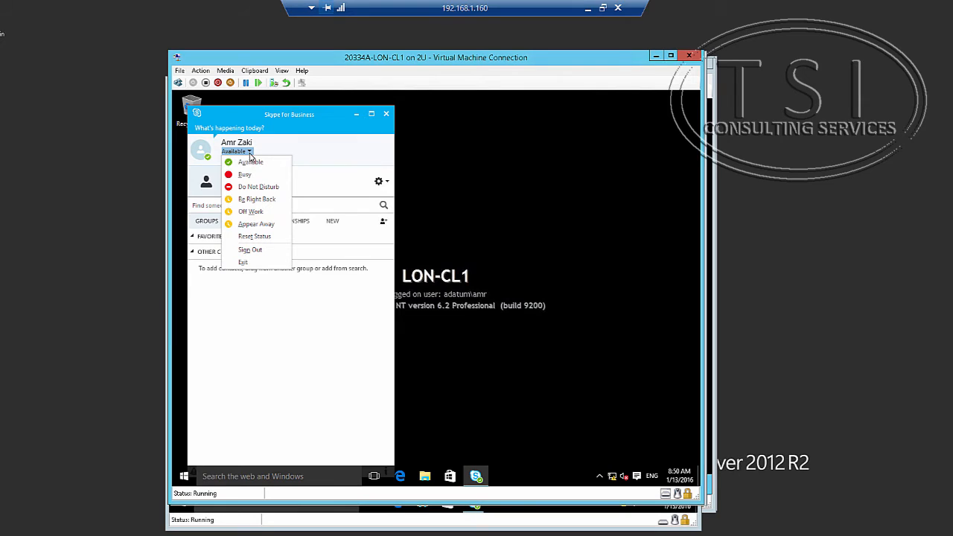
left_click(250, 249)
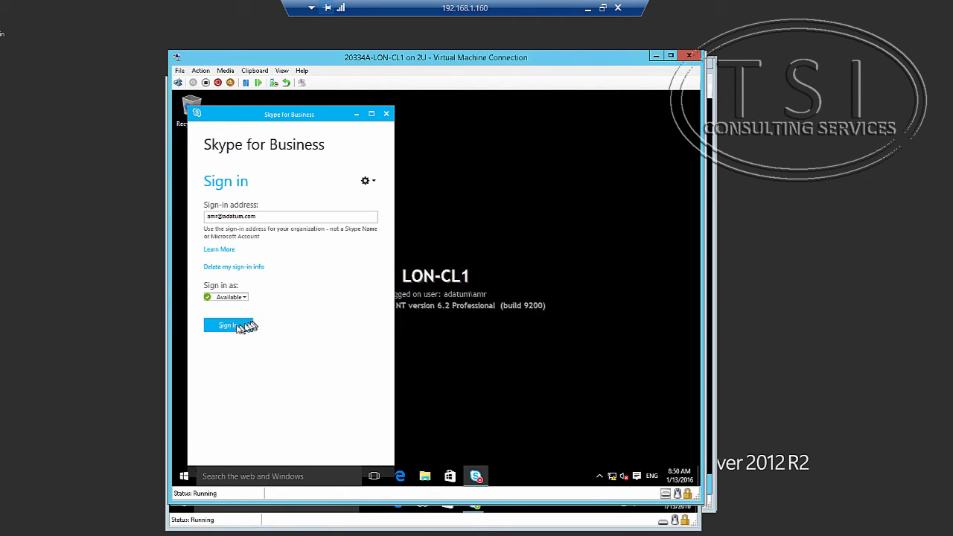
left_click(237, 325)
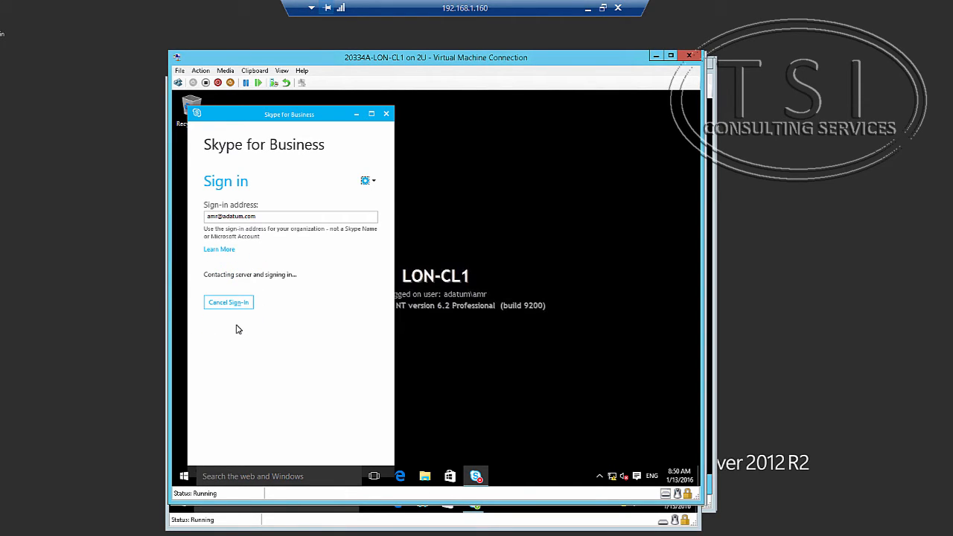
On LON-CL2, sign out of Skype for Business and sign back in, then return to LON-CL1.
left_click(523, 513)
left_click(475, 504)
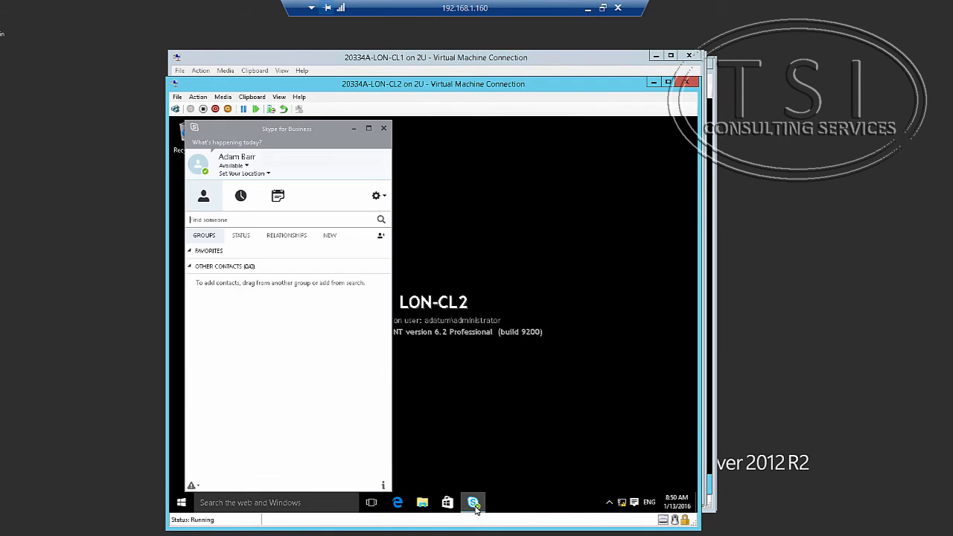
left_click(243, 167)
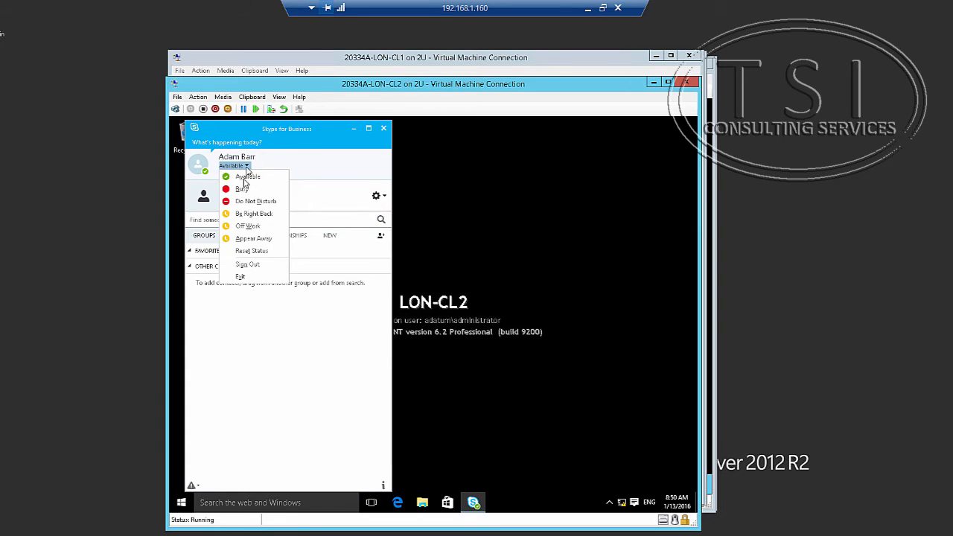
left_click(246, 265)
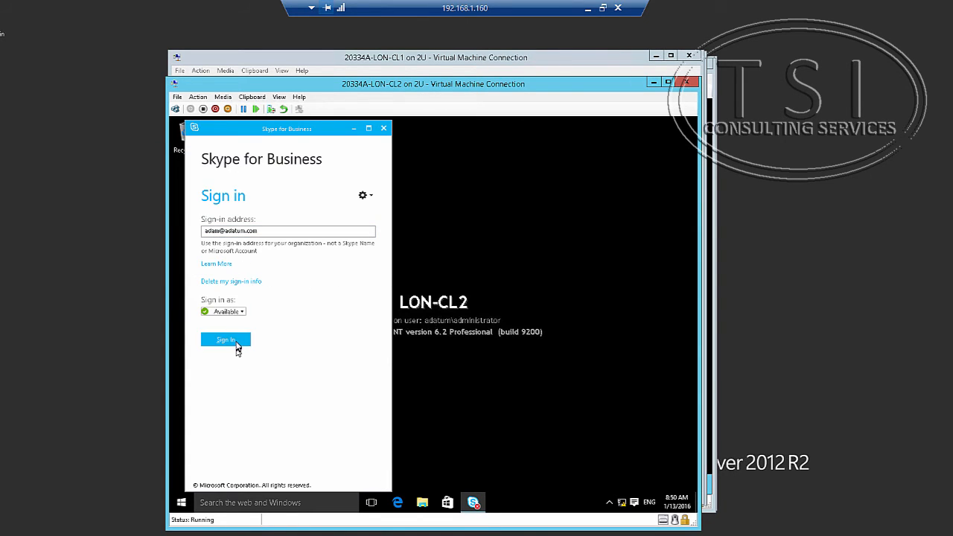
left_click(236, 343)
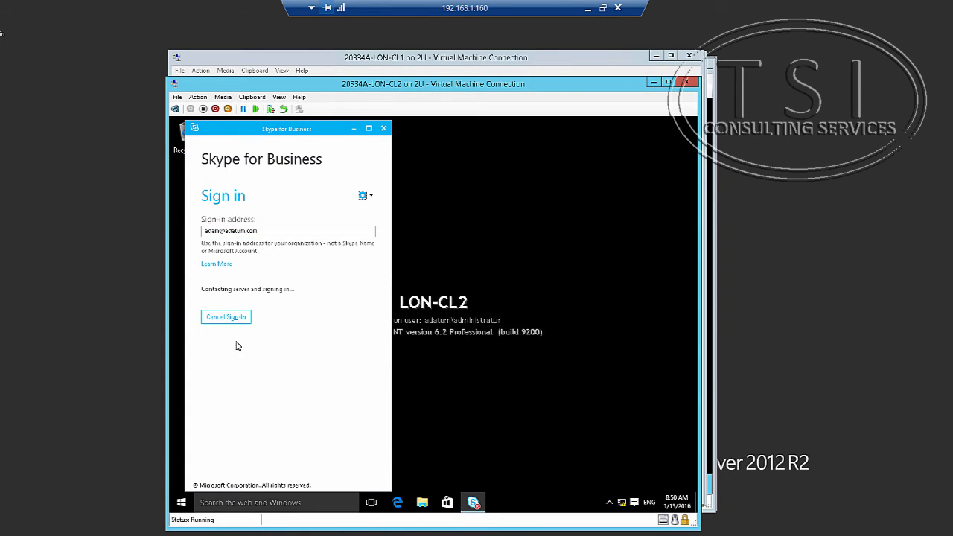
left_click(532, 59)
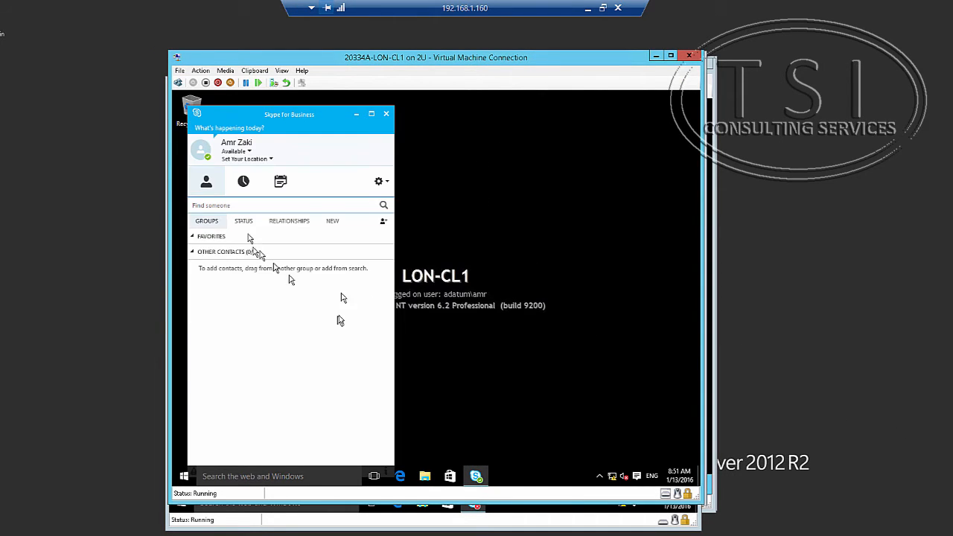
Search Find someone for the colleague's e-mail address, and finish the colleague's Skype sign-in on LON-CL2.
type("adam@ad")
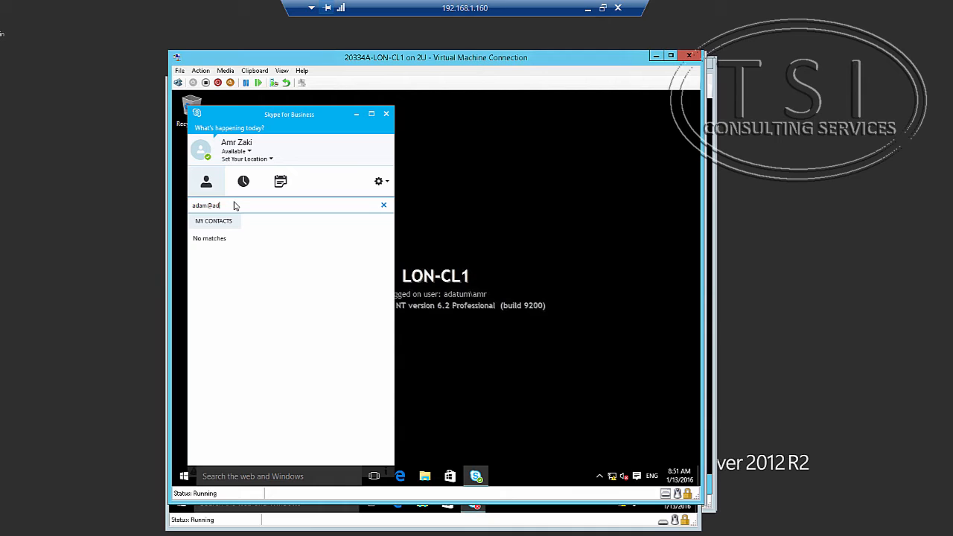
type("atum.com")
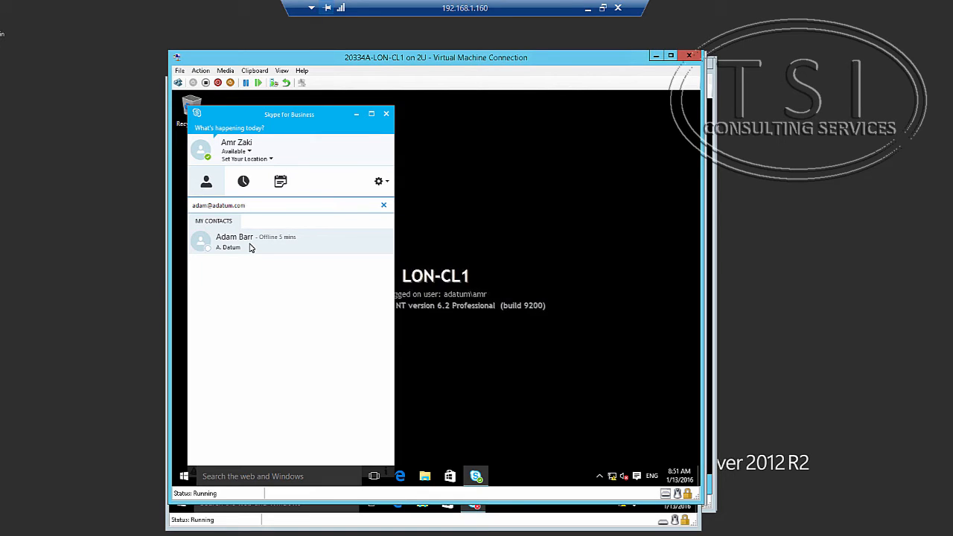
left_click(473, 512)
left_click(472, 509)
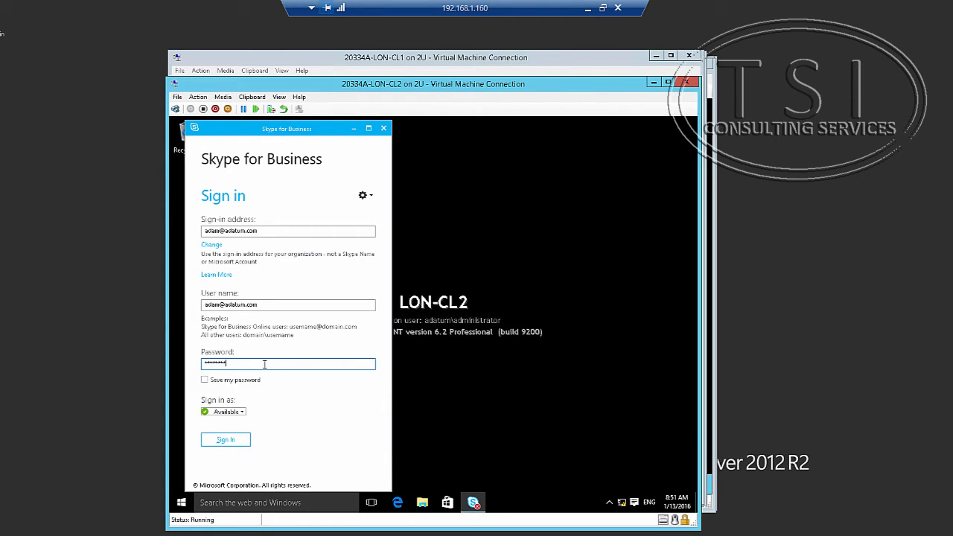
key("Return")
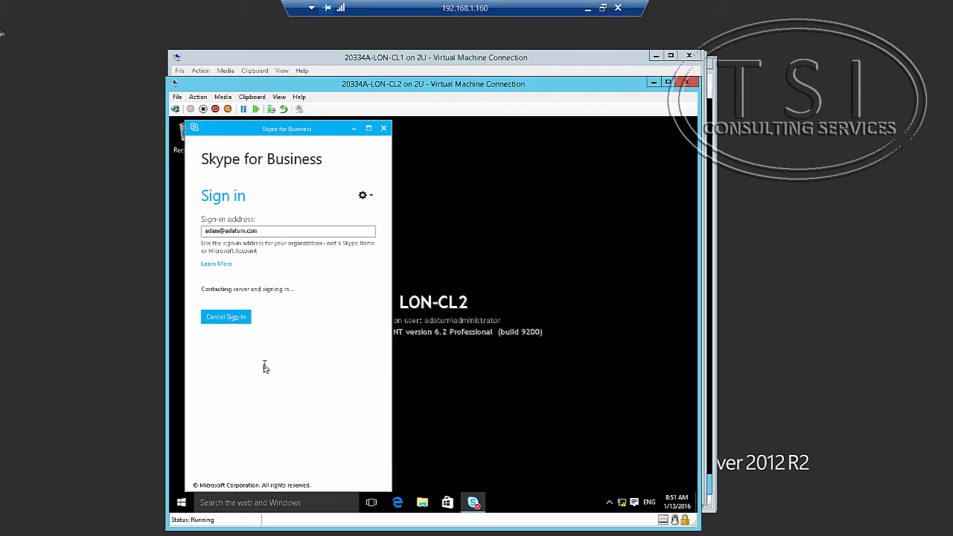
left_click(536, 62)
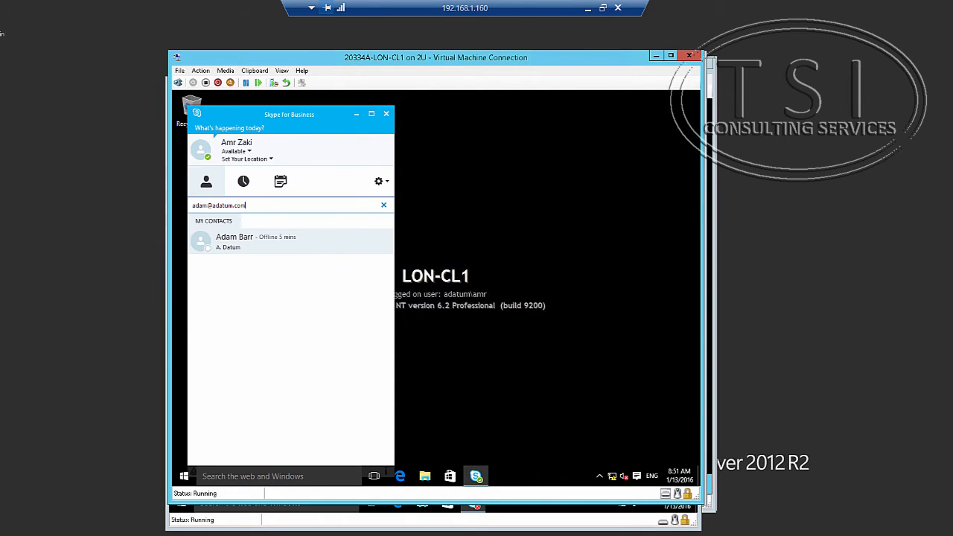
Open a conversation with the found contact and send a message asking whether they have the quote.
left_click(305, 250)
double_click(305, 250)
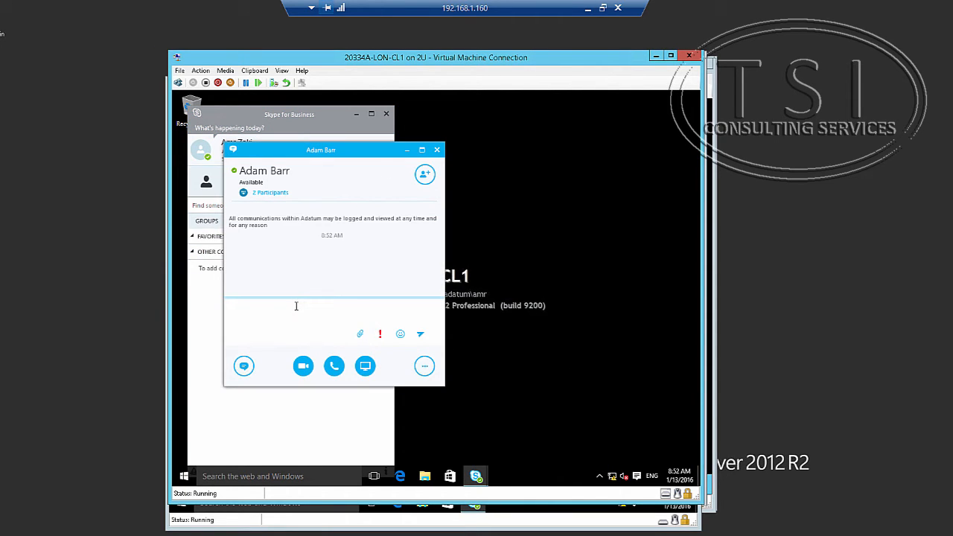
type("you have the quote adam?")
key("Return")
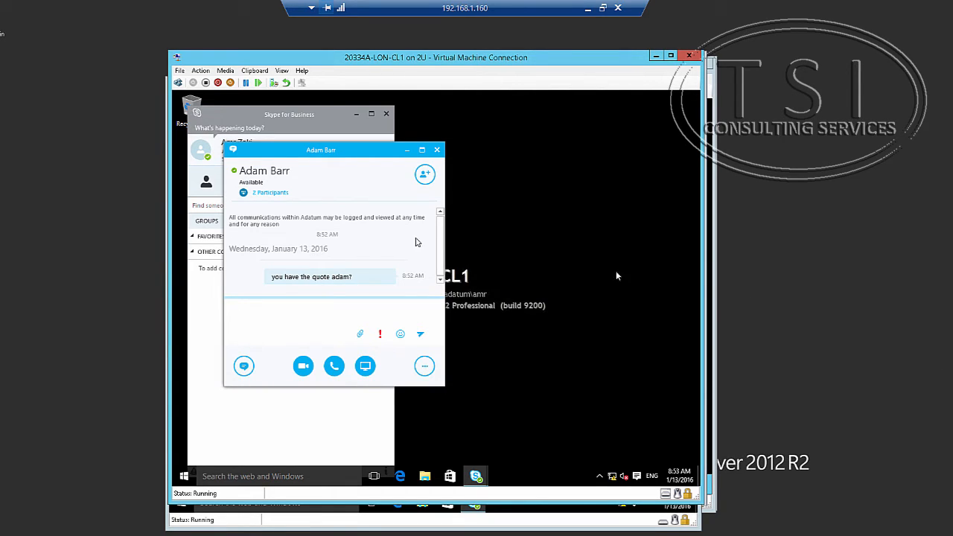
left_click(570, 510)
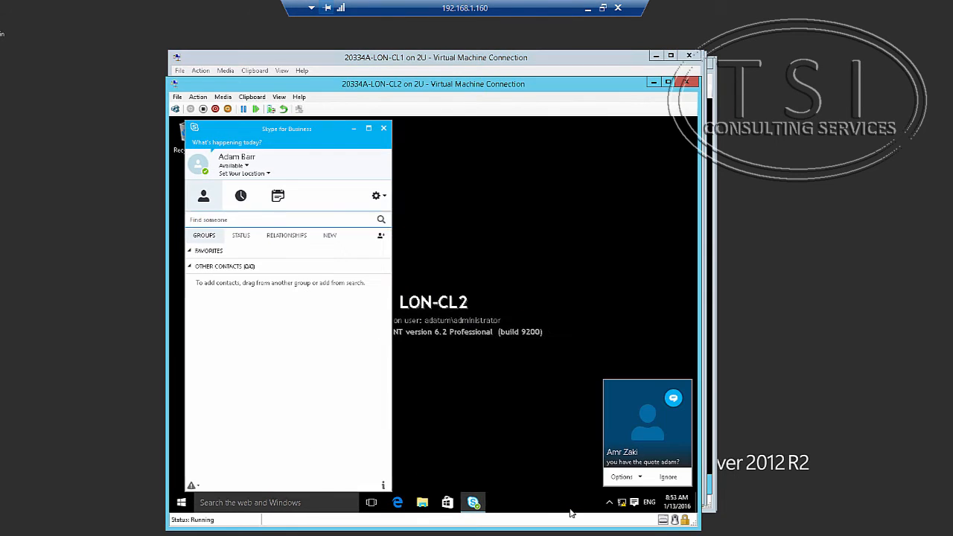
Open the incoming chat on LON-CL2 and reply 'after lunch I will end it'.
left_click(653, 449)
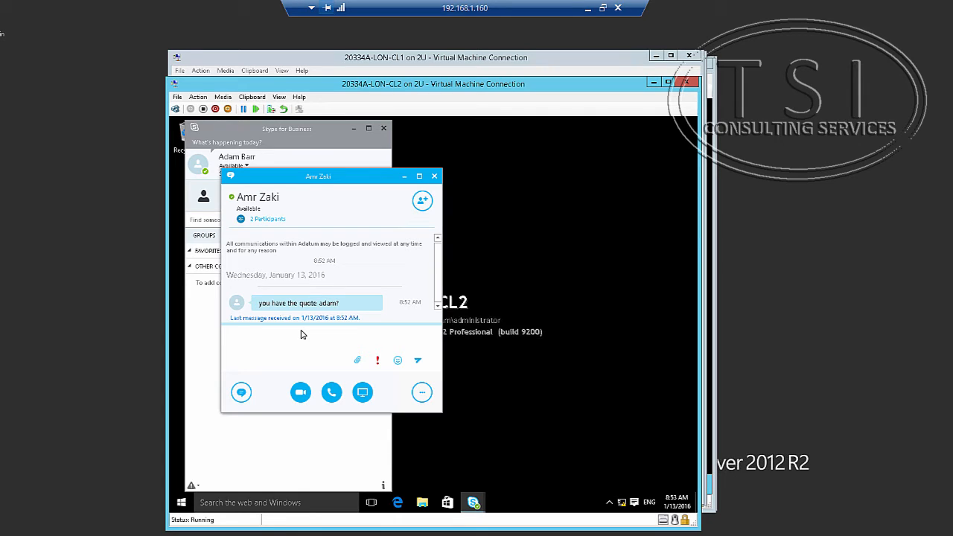
type("yer")
key("BackSpace")
key("BackSpace")
key("BackSpace")
type("ter lunch I will end it")
key("Return")
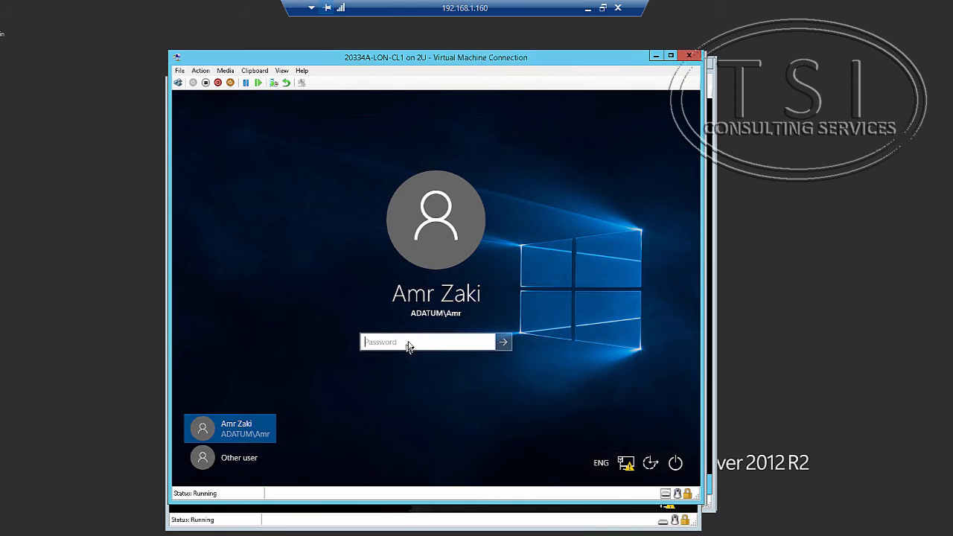
Enter the account password to finish signing in to Windows on LON-CL1.
type("Pa")
key("BackSpace")
key("BackSpace")
type("Pa$$w0rd")
key("Return")
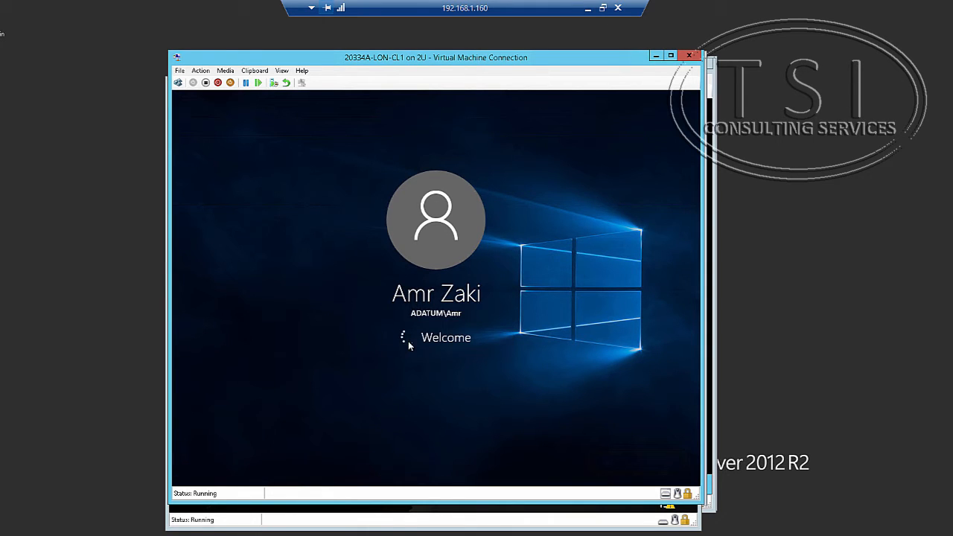
On LON-CL2, sign in to Windows as a different domain user with their e-mail and password.
left_click(450, 520)
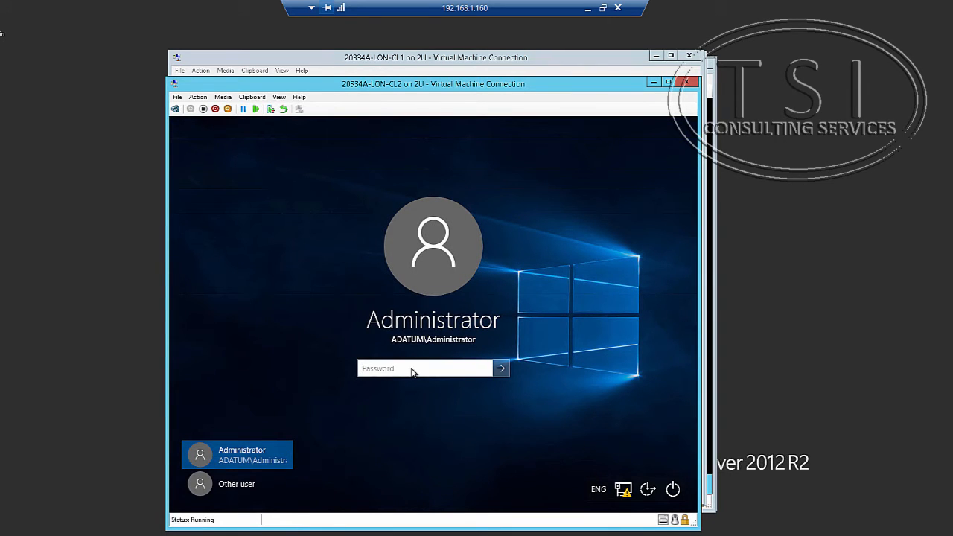
left_click(240, 490)
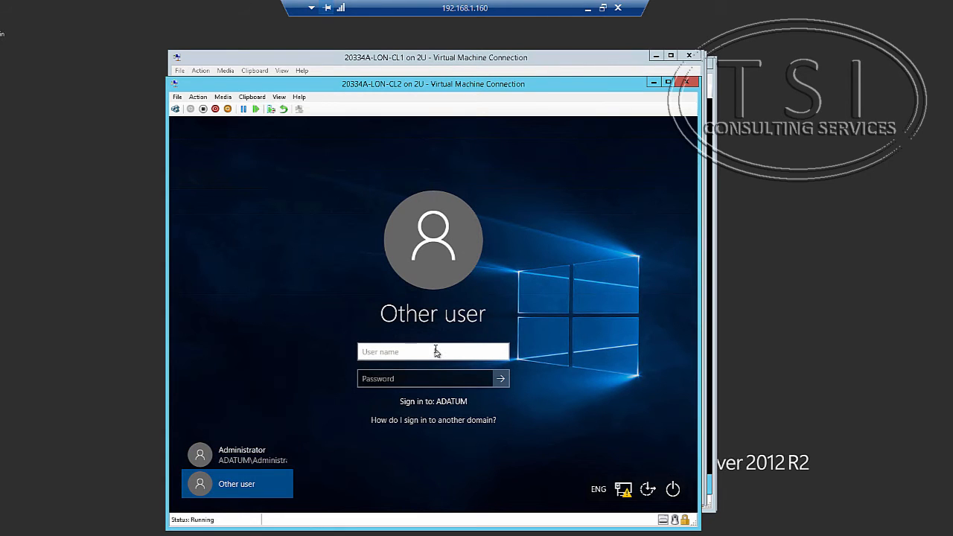
type("adam@a")
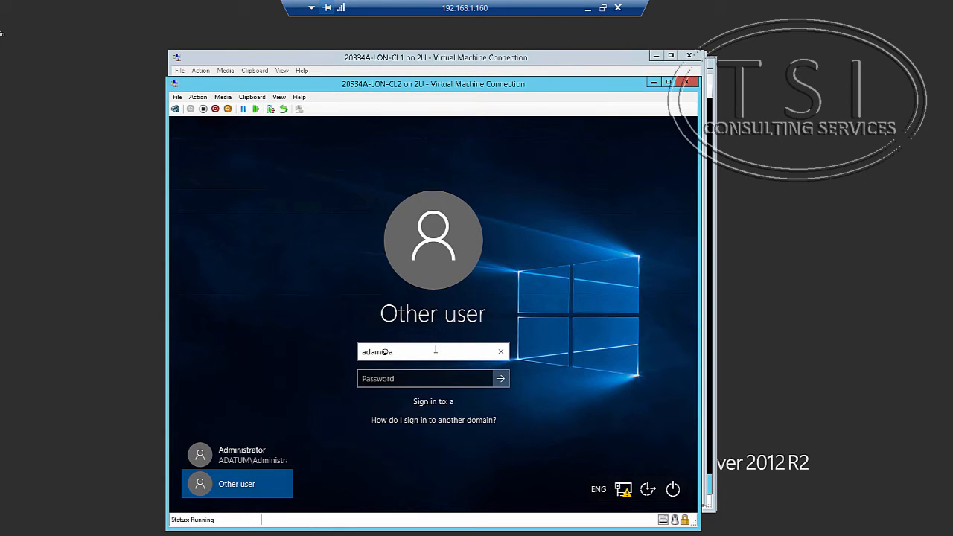
type("datum.com")
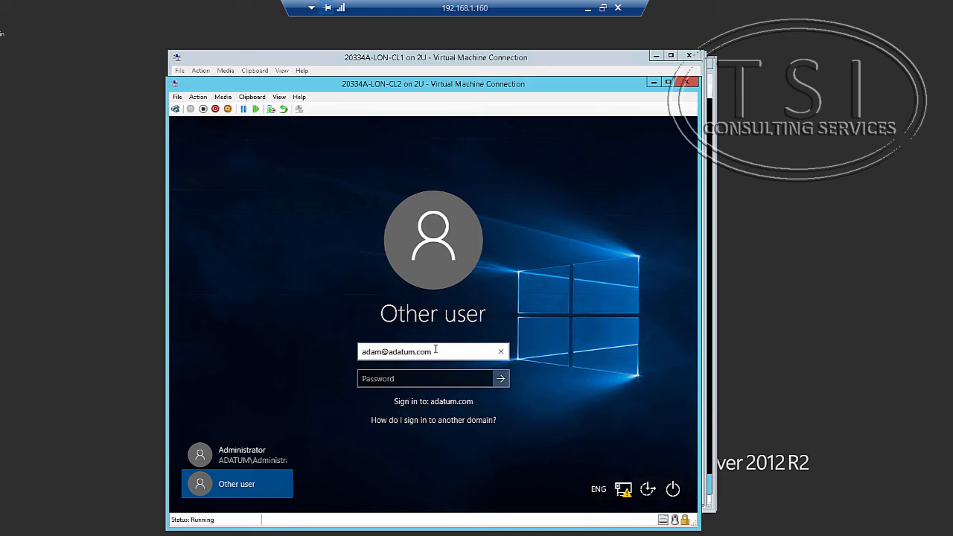
key("Tab")
type("Pa$")
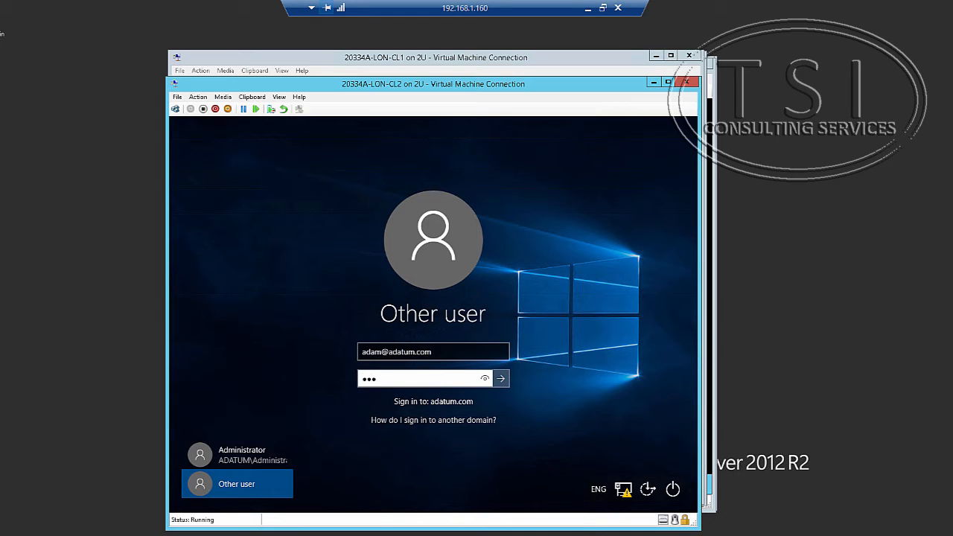
type("$w0rd")
key("Return")
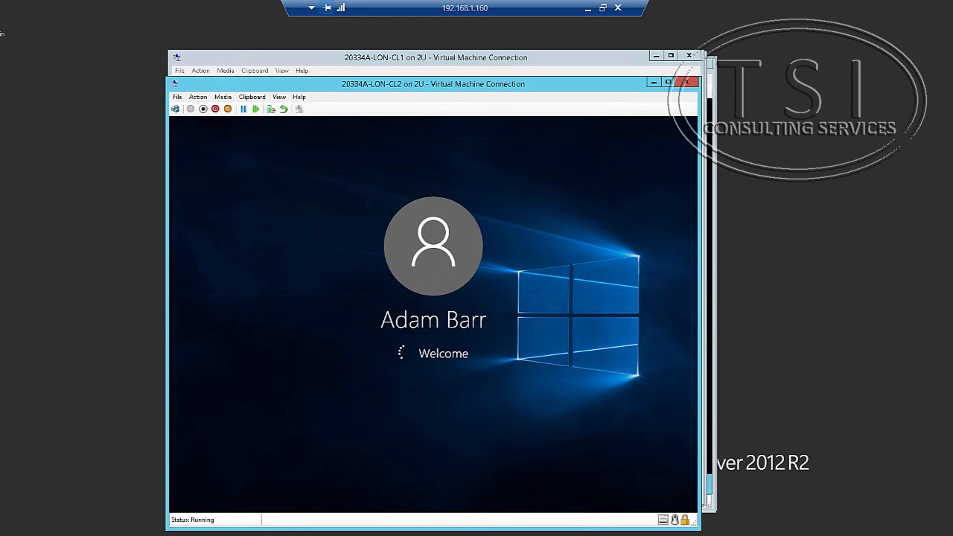
left_click(345, 57)
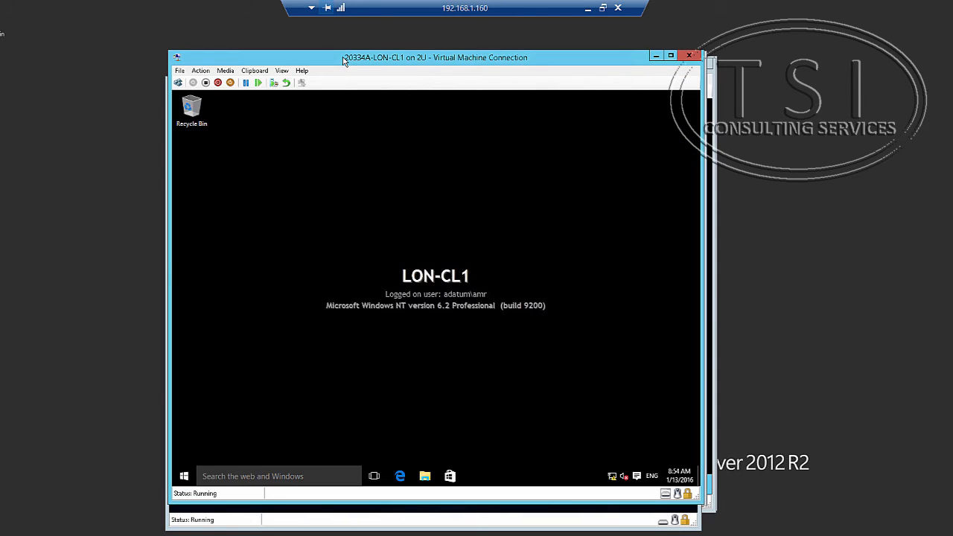
Launch Skype for Business on LON-CL1 and search Find someone for the colleague's e-mail address.
left_click(185, 480)
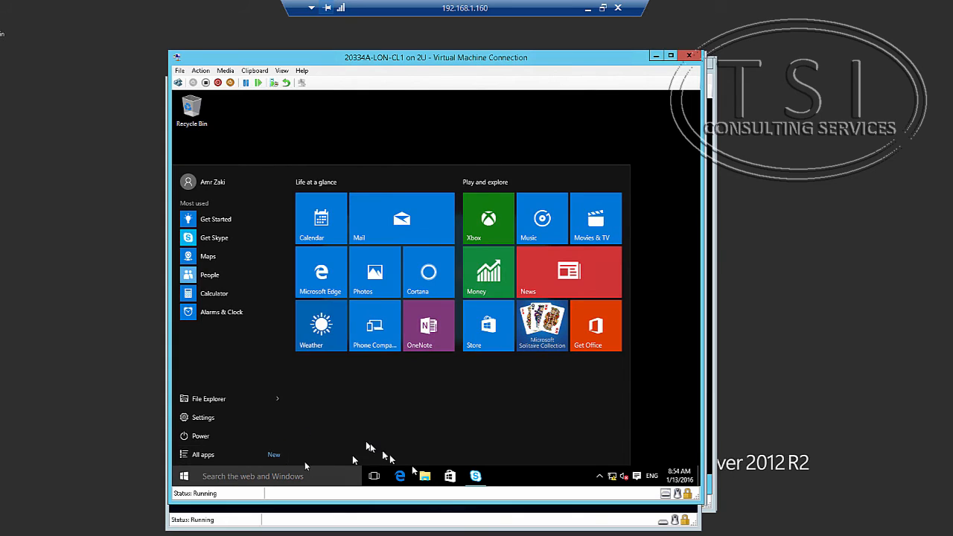
left_click(474, 476)
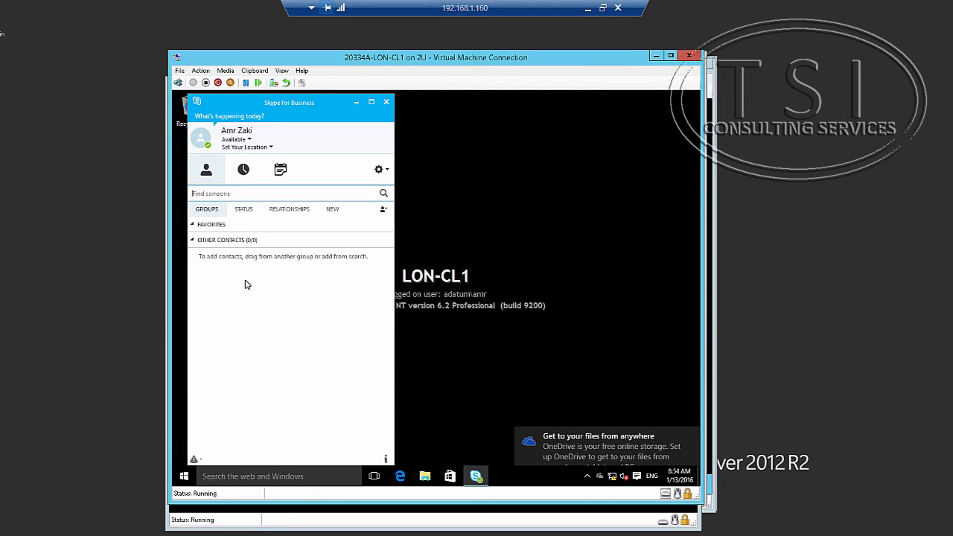
left_click(231, 193)
type("adam@adatu")
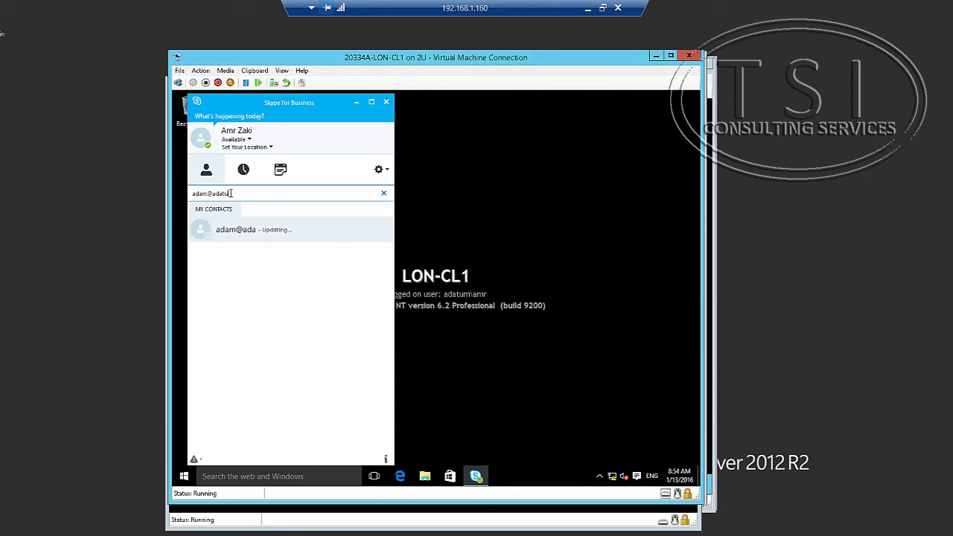
type("m.com")
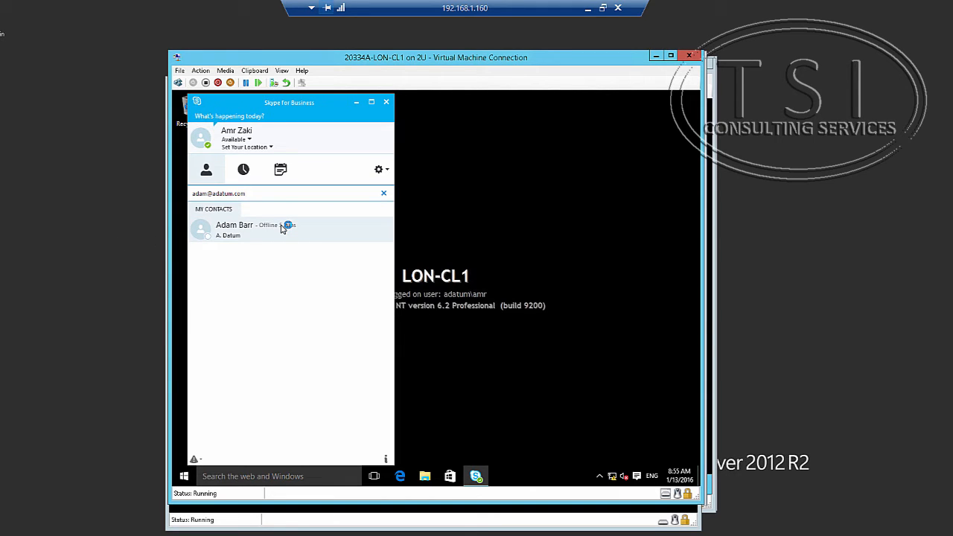
left_click(417, 508)
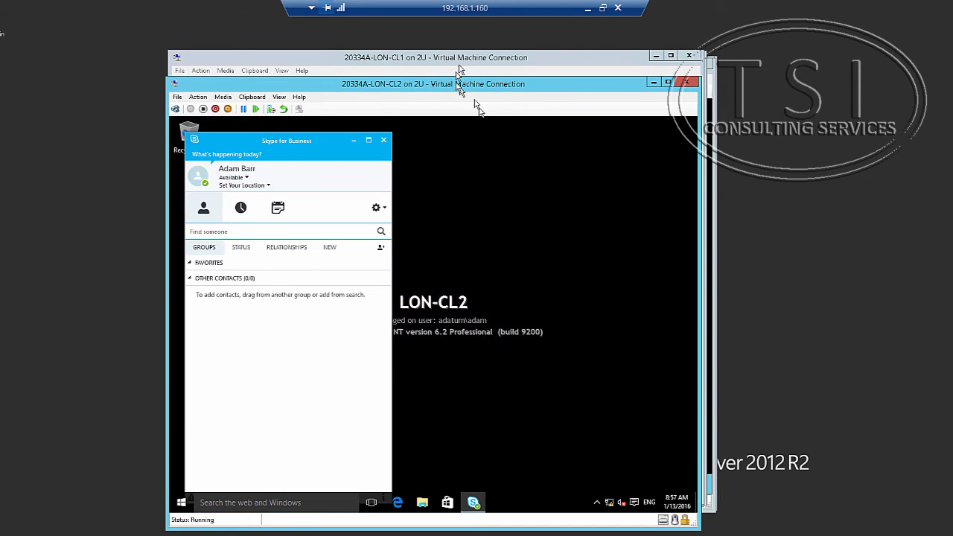
left_click(459, 68)
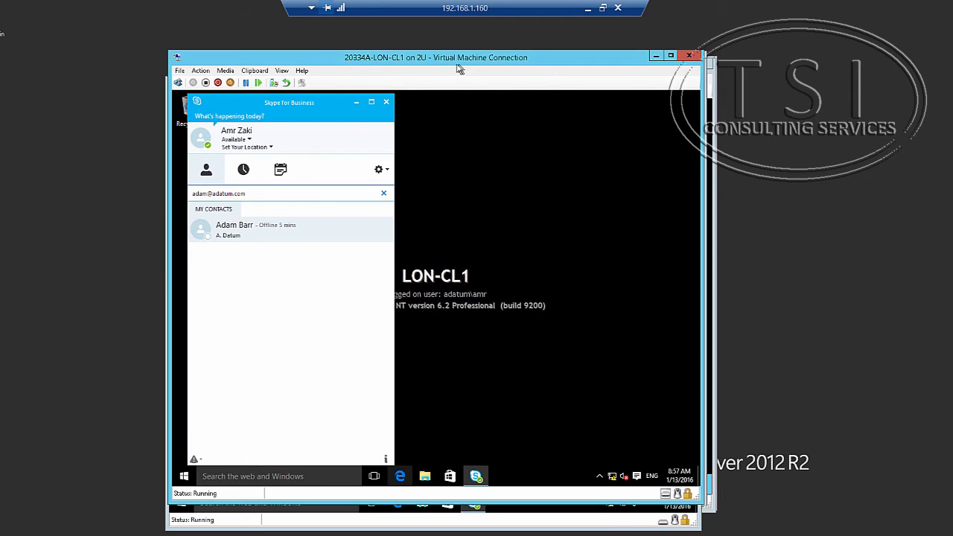
Open a conversation with the contact and send a greeting asking whether they have the quote.
left_click(258, 236)
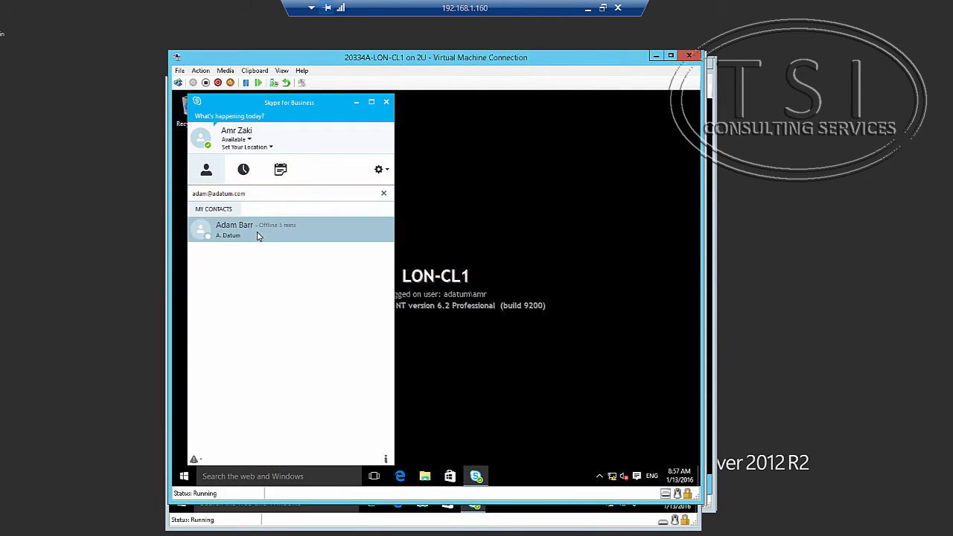
double_click(258, 236)
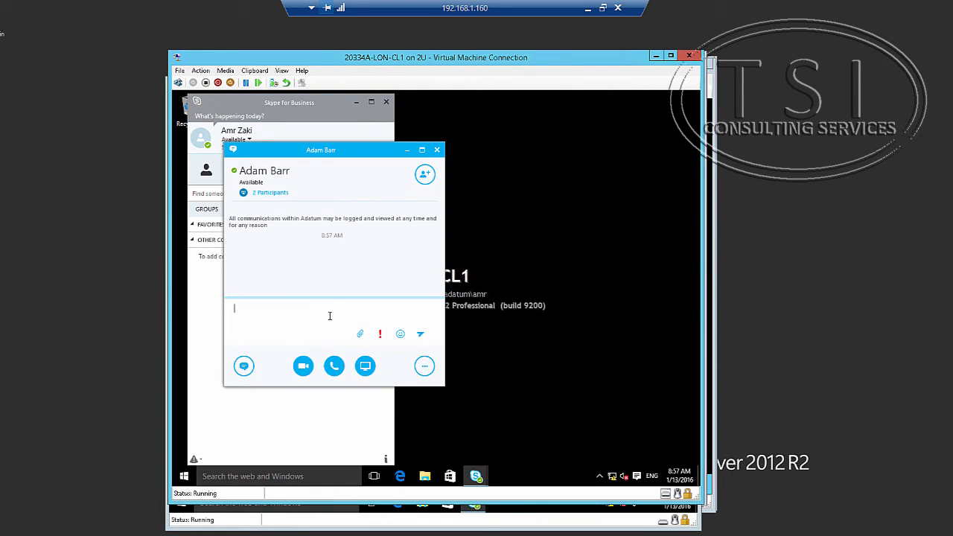
type("Hi adma, do you have the duot")
key("BackSpace")
key("BackSpace")
type("am")
key("Return")
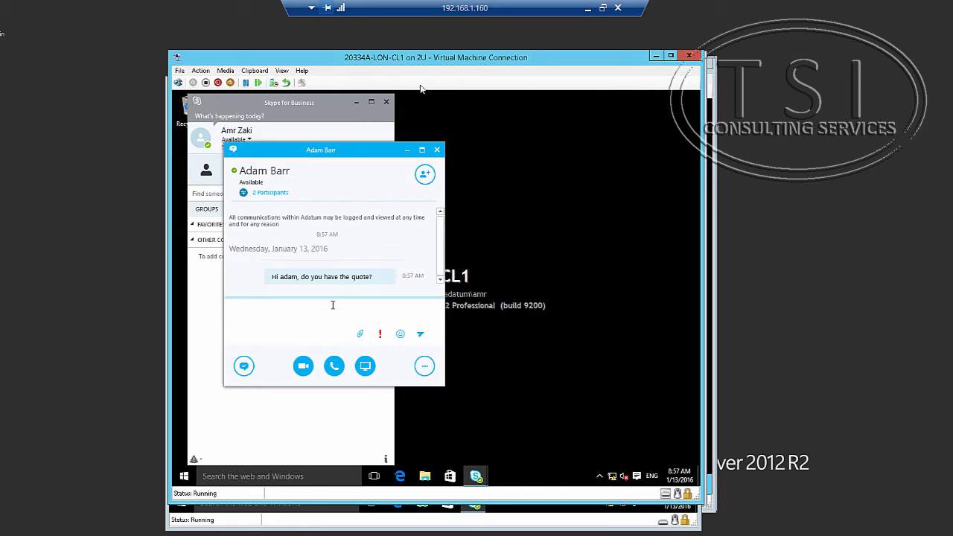
On LON-CL2, open the incoming chat and reply 'not yet, after lunch'.
left_click(540, 518)
mouse_move(646, 431)
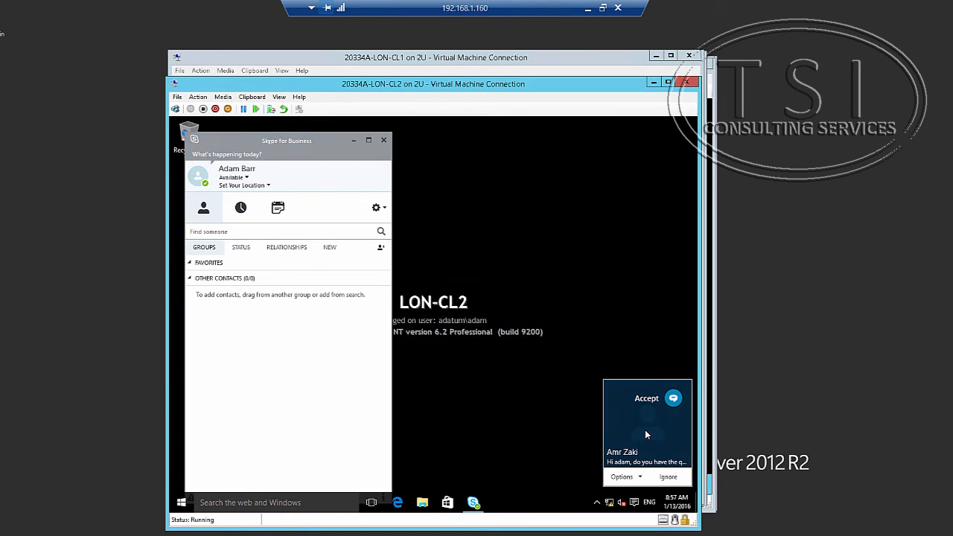
left_click(645, 431)
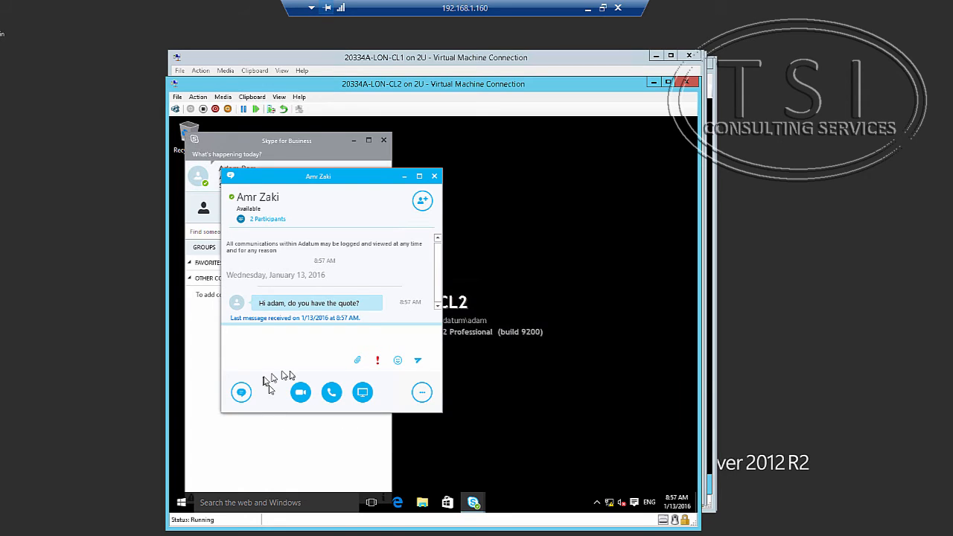
left_click(302, 364)
type("not yet, after lunch")
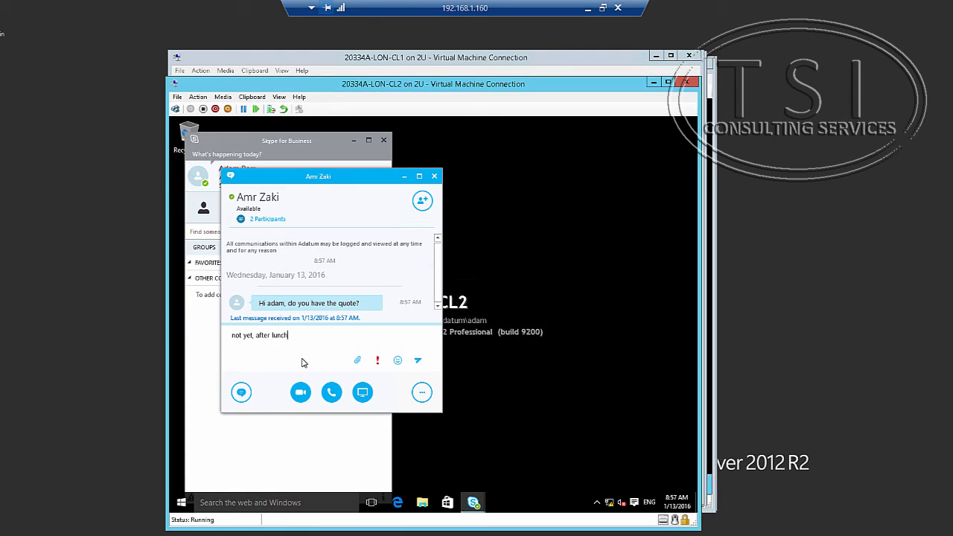
key("Return")
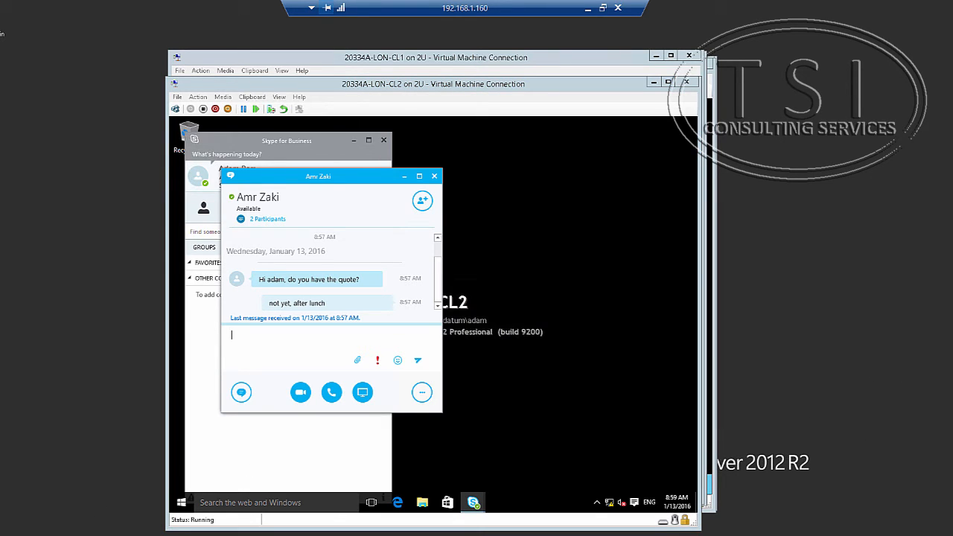
On LON-SFB1, run Grant-CsClientPolicy via clipboard text to assign LondonClientPolicy to the LON-CL1 user.
mouse_move(179, 535)
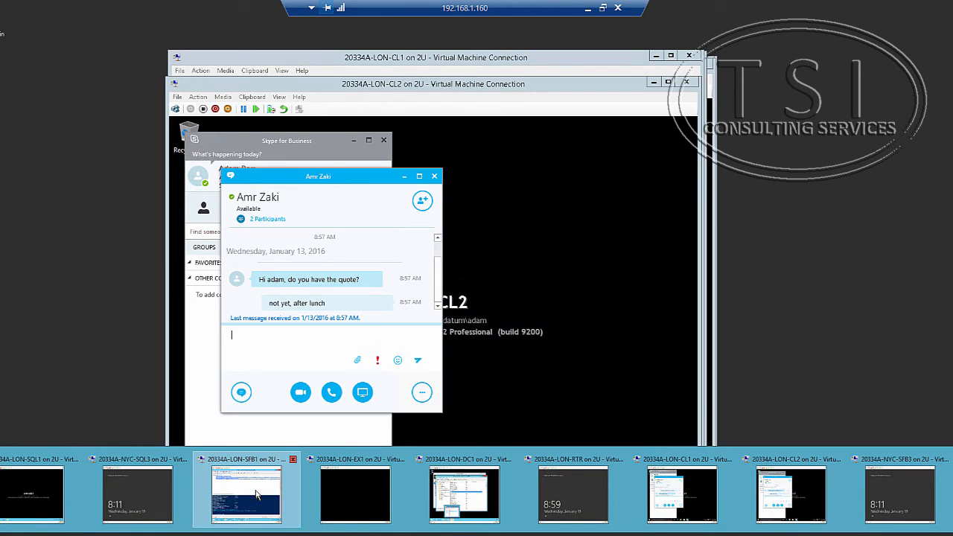
left_click(259, 493)
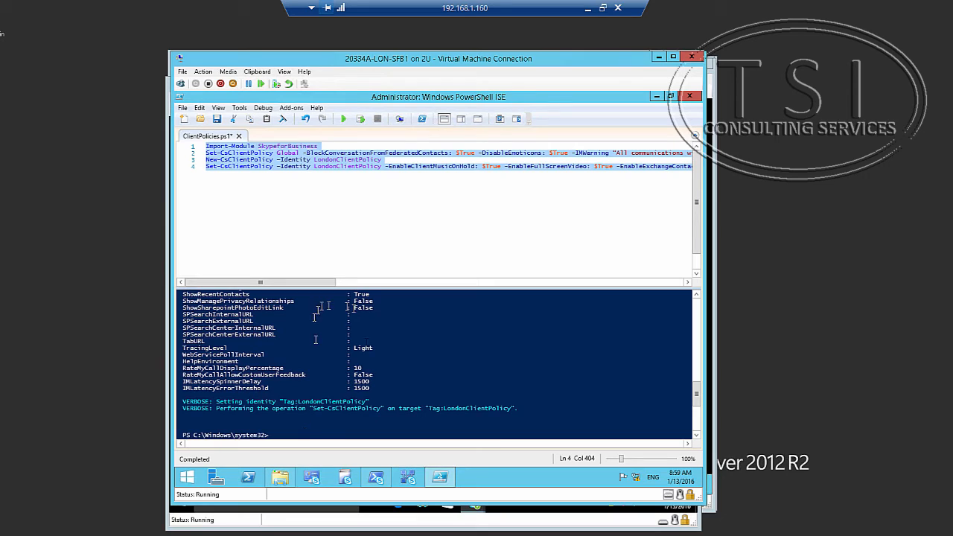
left_click(293, 432)
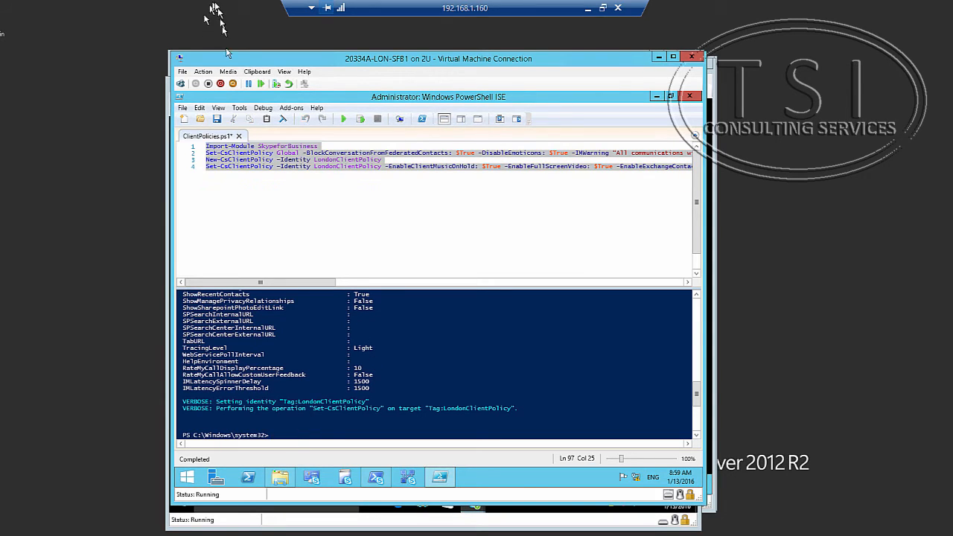
left_click(254, 72)
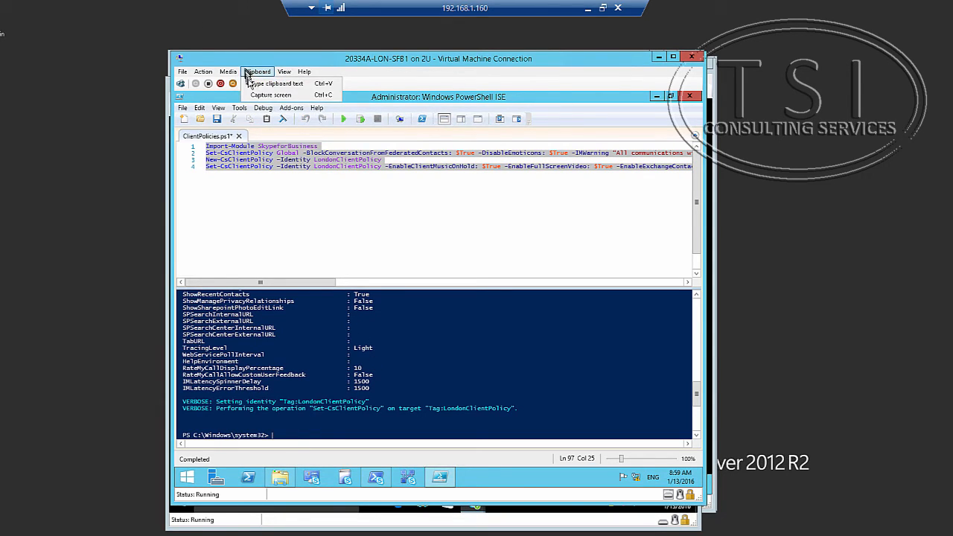
left_click(277, 83)
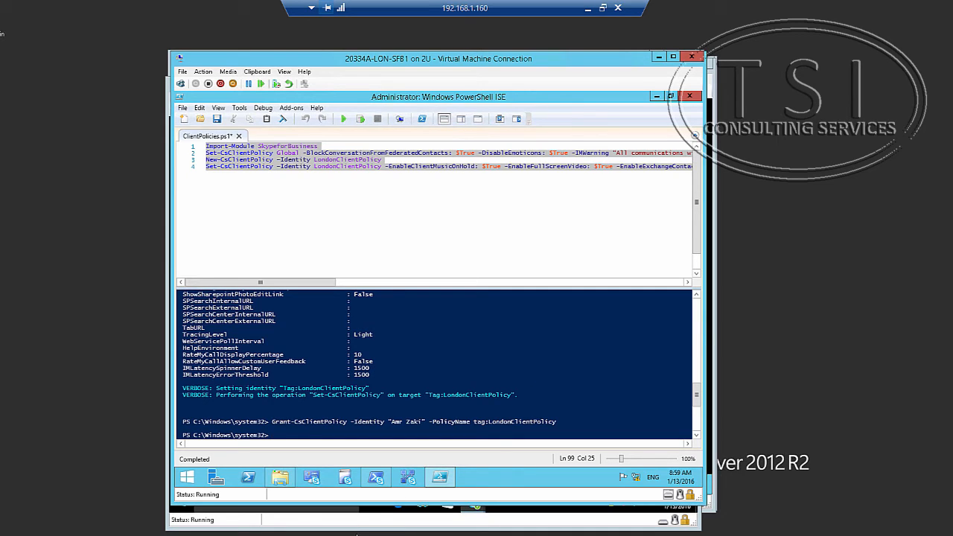
left_click(302, 519)
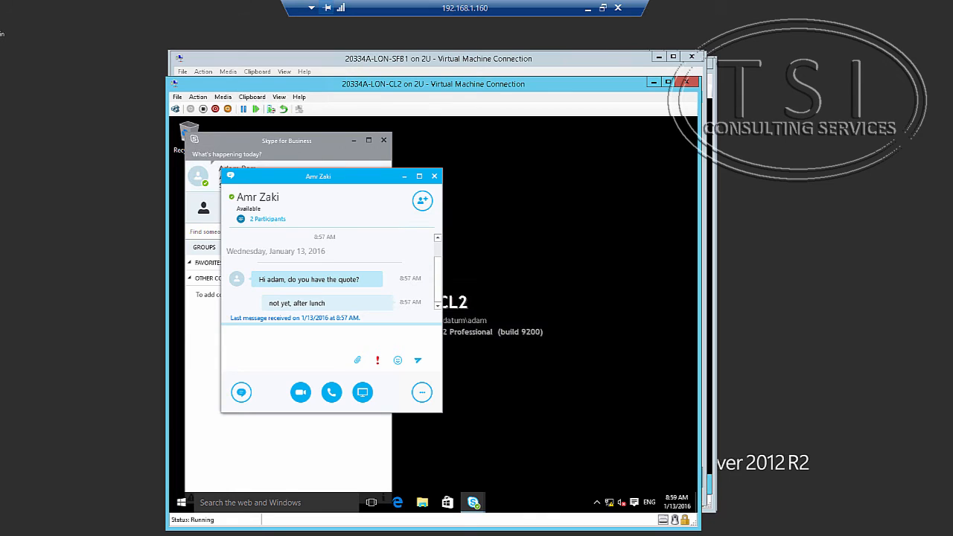
Sign out of Windows on LON-CL1 via Shut down or sign out, then sign back in with the password.
left_click(205, 533)
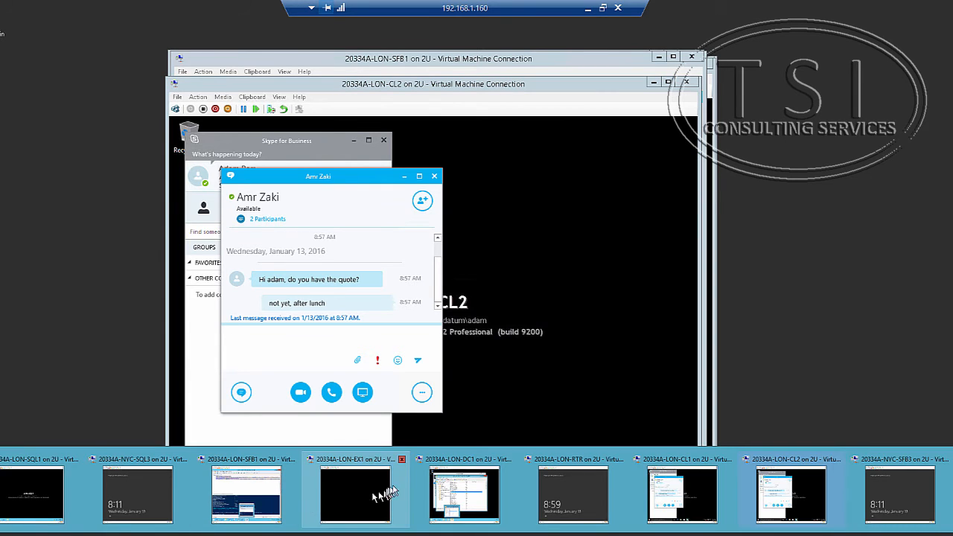
left_click(700, 476)
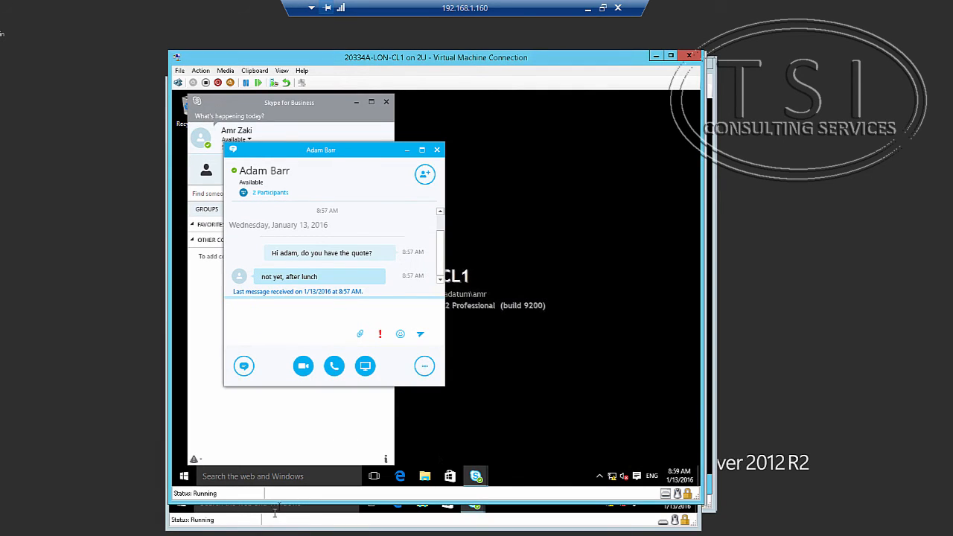
left_click(184, 478)
right_click(184, 478)
mouse_move(248, 459)
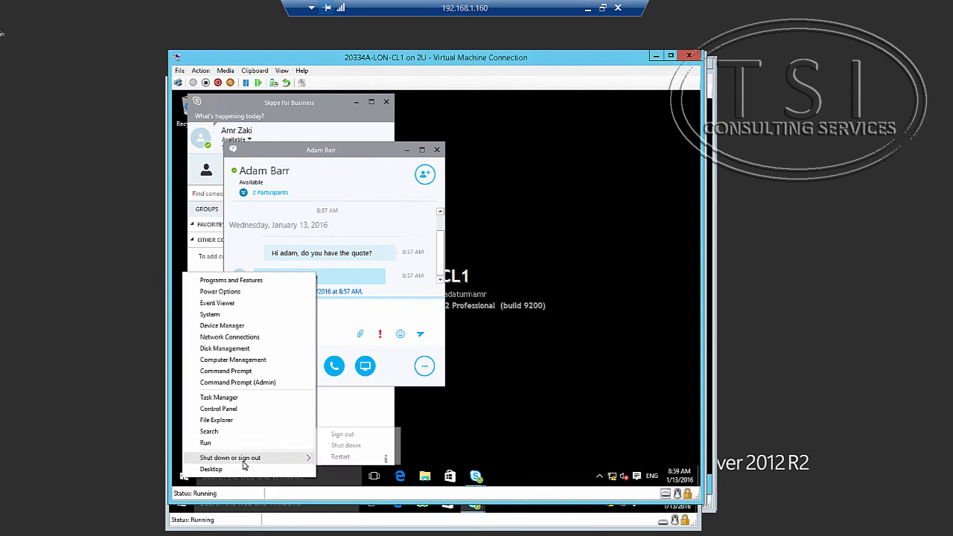
left_click(340, 435)
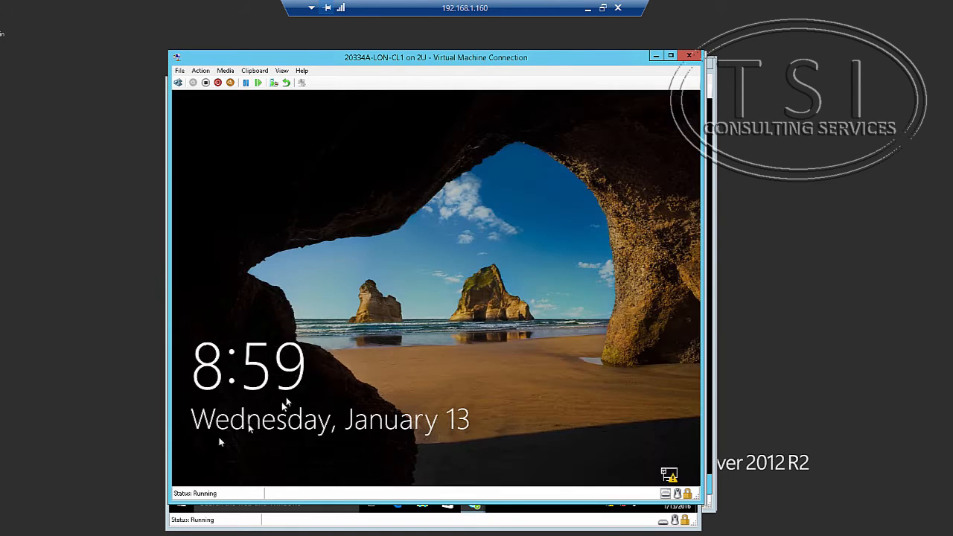
left_click(275, 400)
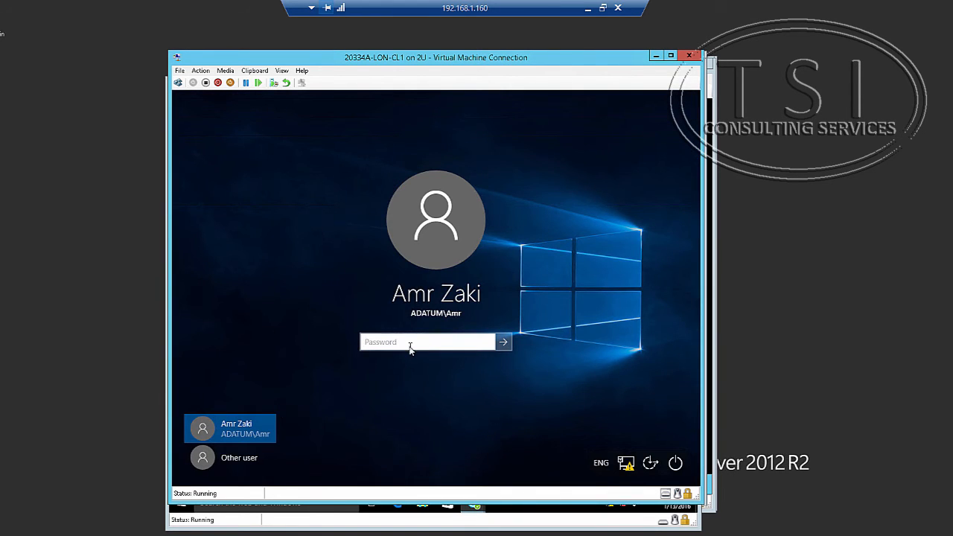
type("Pa$$w0rd")
key("Return")
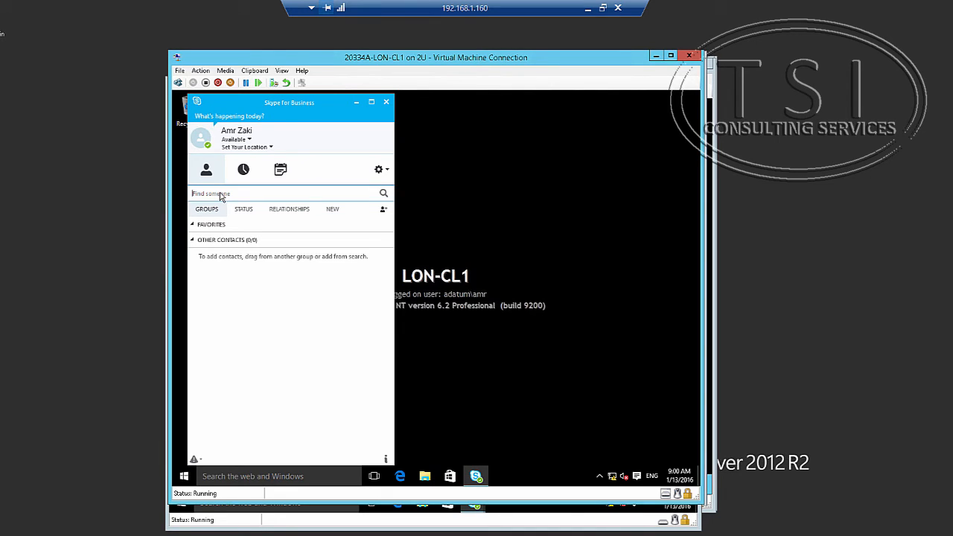
Search for the colleague by e-mail address and open a conversation with him.
left_click(221, 193)
type("adam@ada")
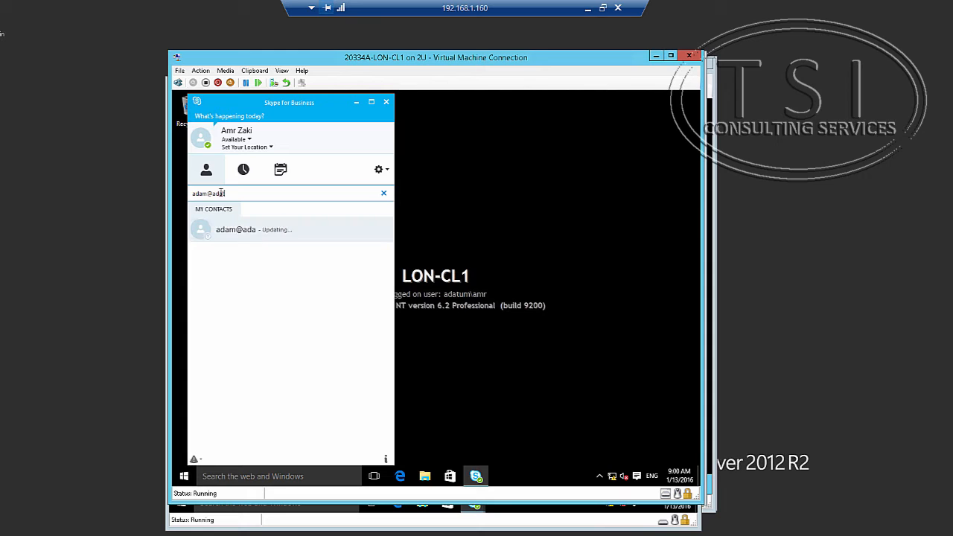
type("tum.com")
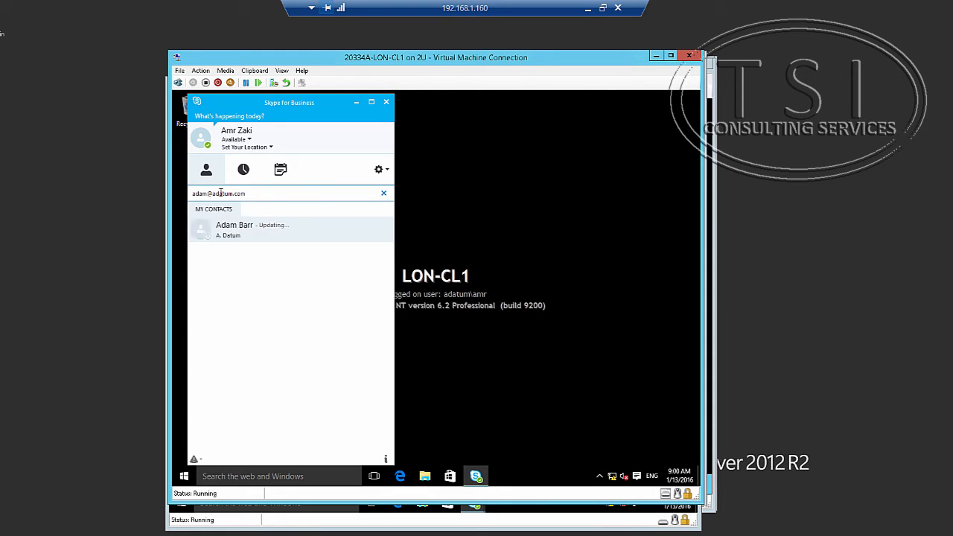
key("Return")
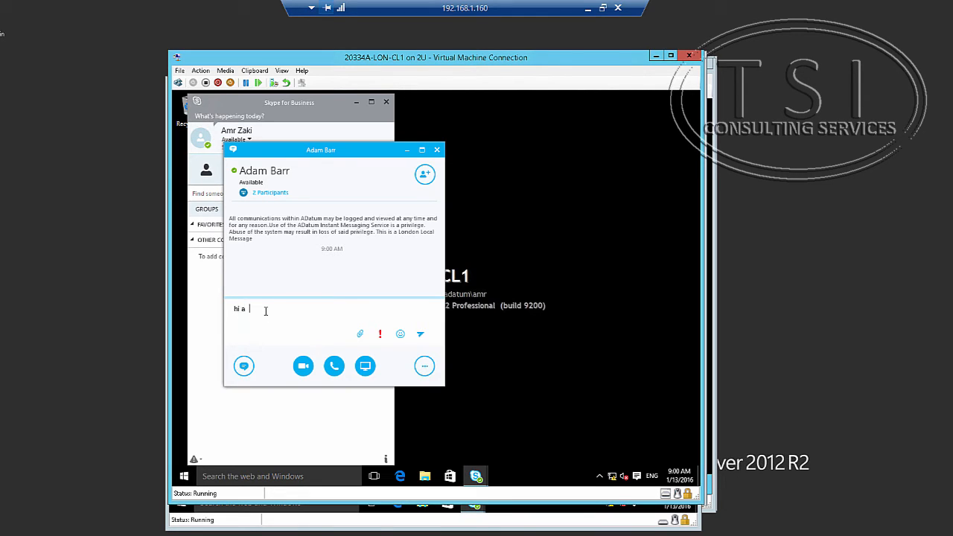
Send 'please give me the quote before lunch, thanks' with the contact's name corrected, then check it on LON-CL2.
type("dma, please give me the quote befo")
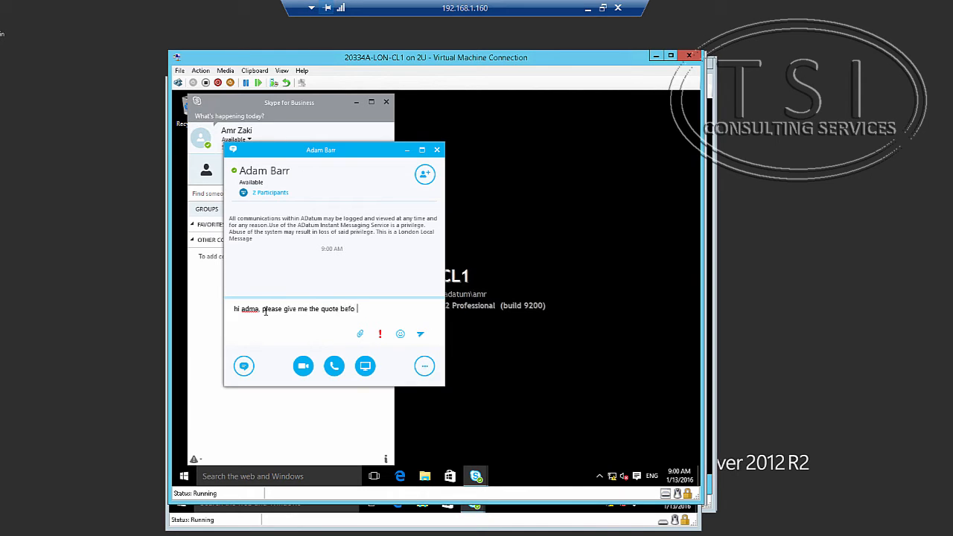
type("re lunch, thanks")
double_click(248, 309)
type("adam")
key("Return")
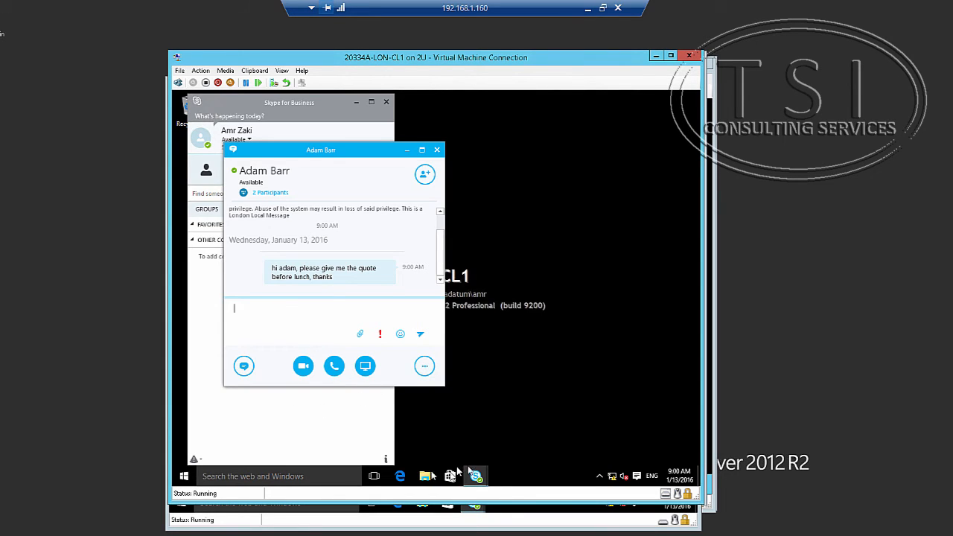
left_click(510, 512)
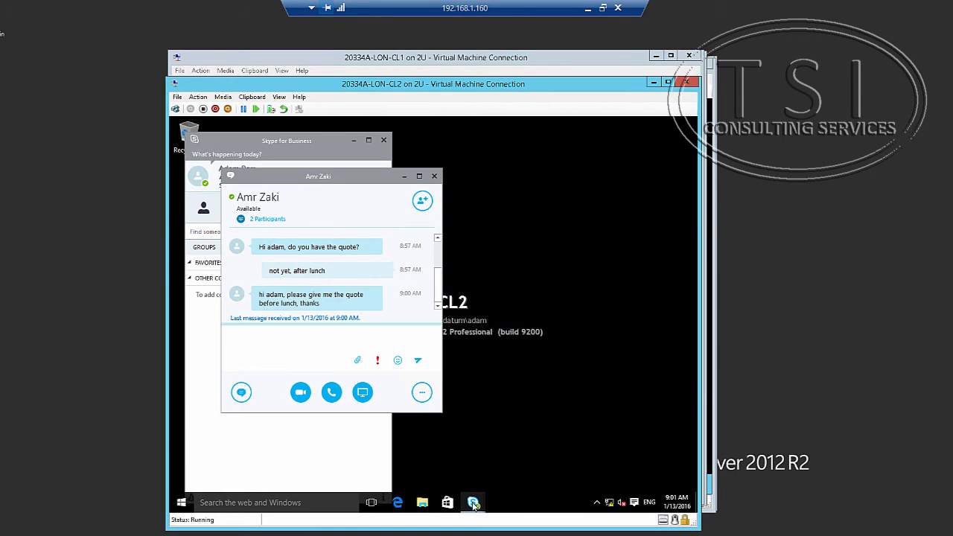
Close the conversation window on LON-CL2.
mouse_move(474, 506)
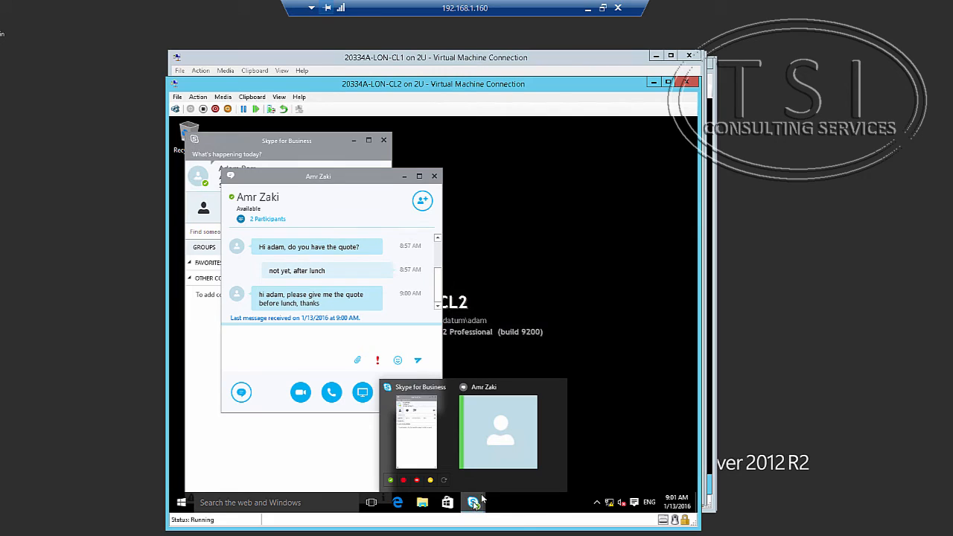
left_click(500, 467)
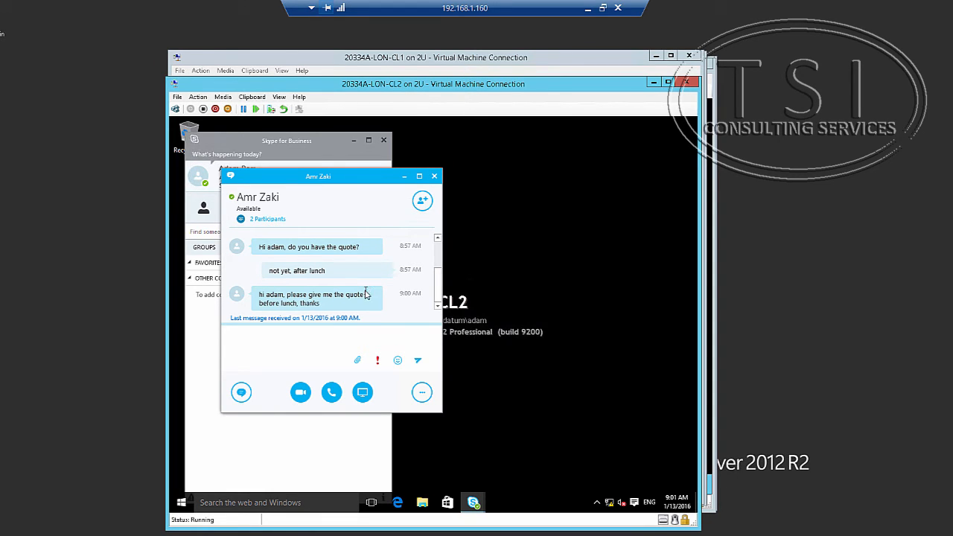
left_click(433, 177)
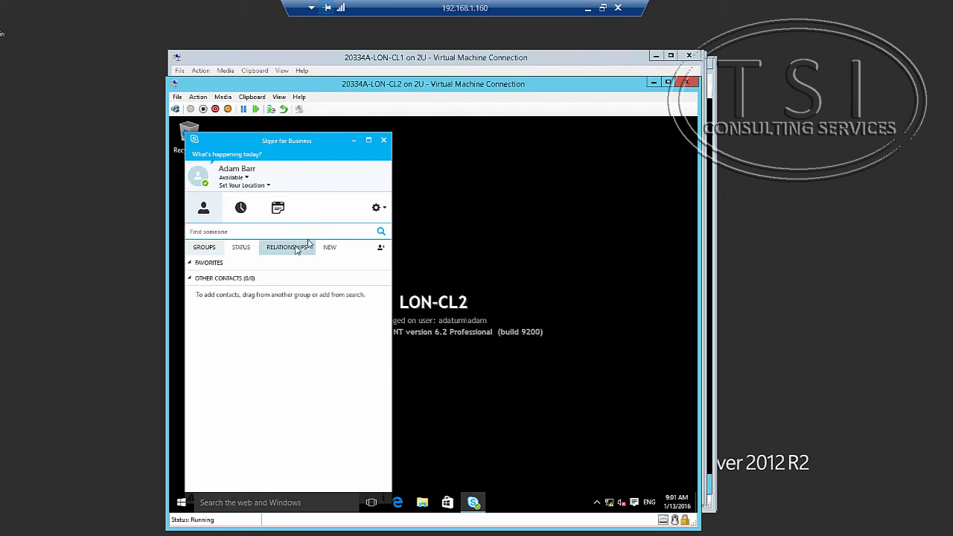
From LON-CL1, send a follow-up asking 'you there?' and view its alert on LON-CL2.
left_click(384, 64)
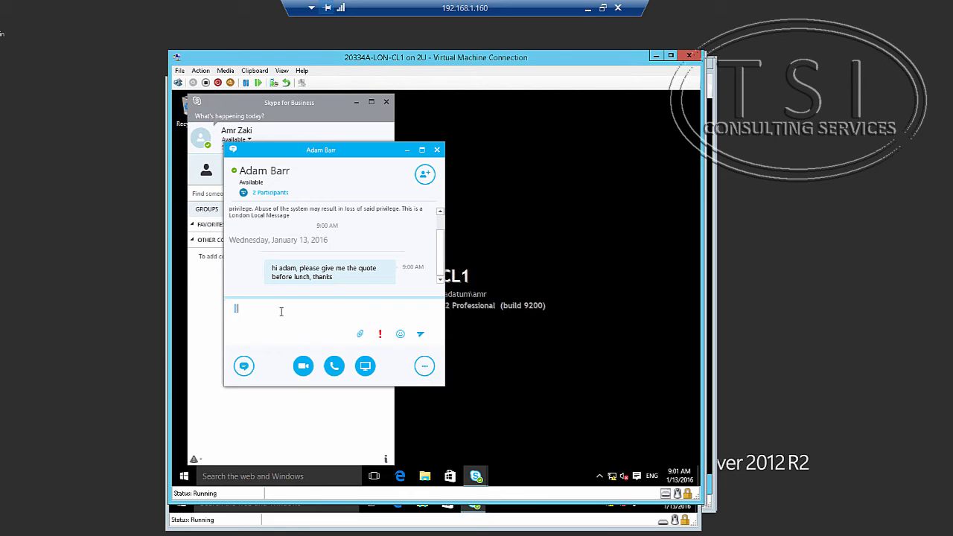
type("adam ,")
type(" you tri")
key("Return")
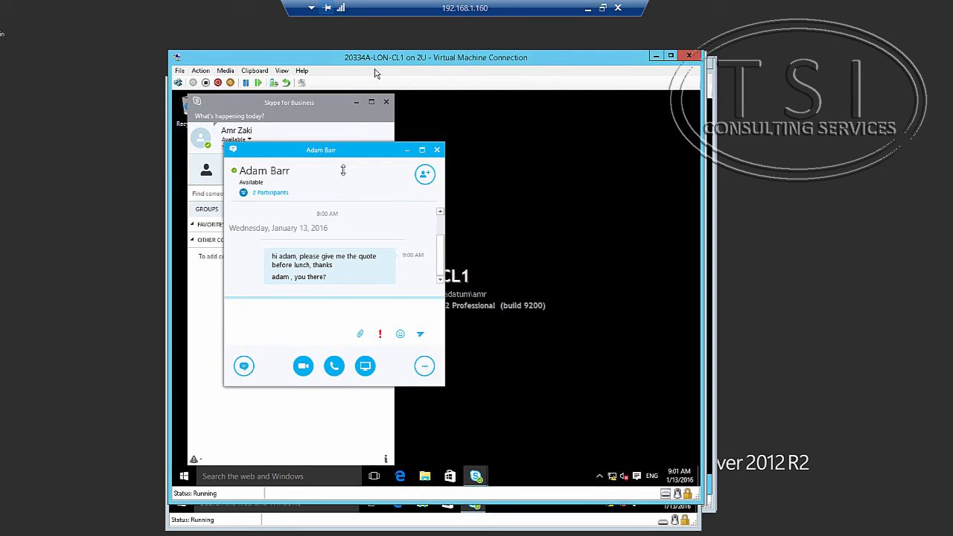
left_click(514, 510)
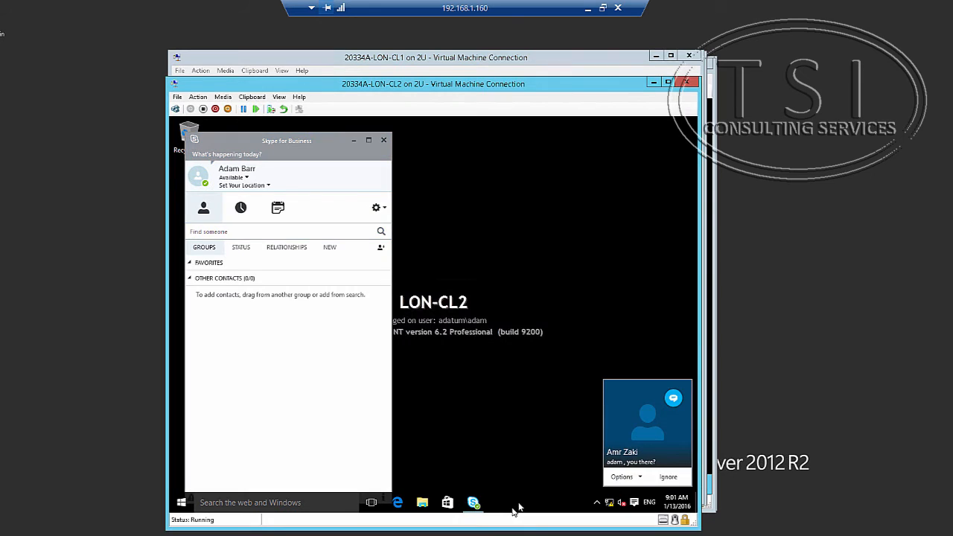
On LON-CL2, reply 'yes, finishing conf call' from the incoming alert, then view the reply on LON-CL1.
left_click(639, 446)
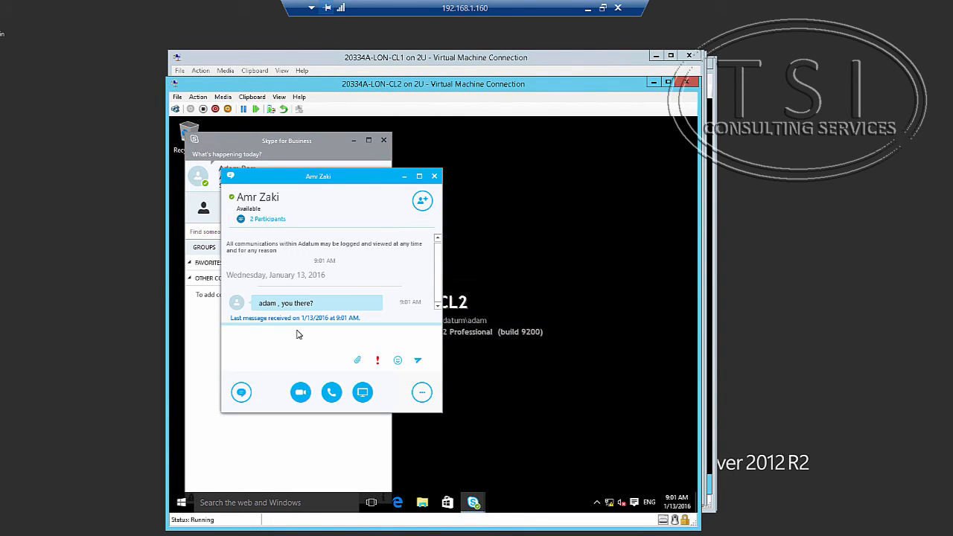
type("yes, finishing conf call")
key("Return")
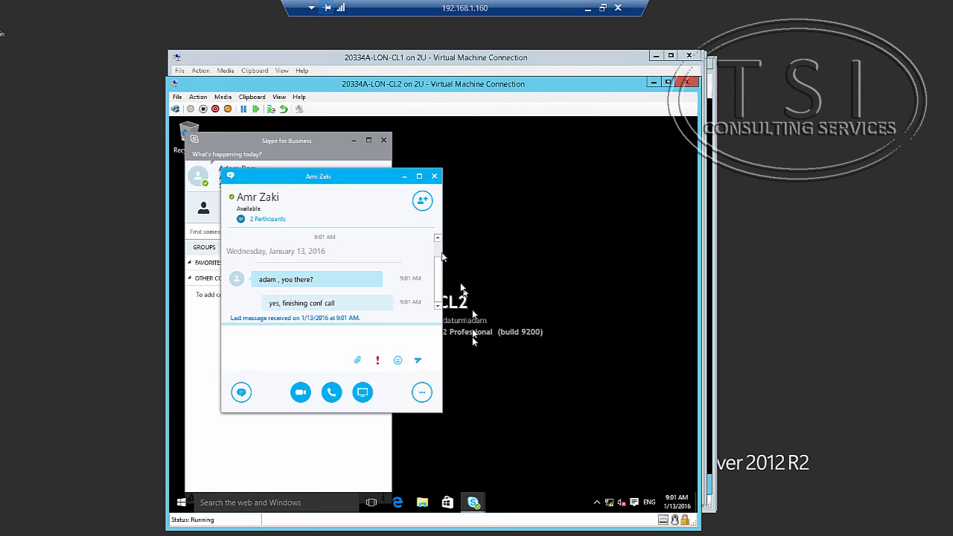
left_click(422, 60)
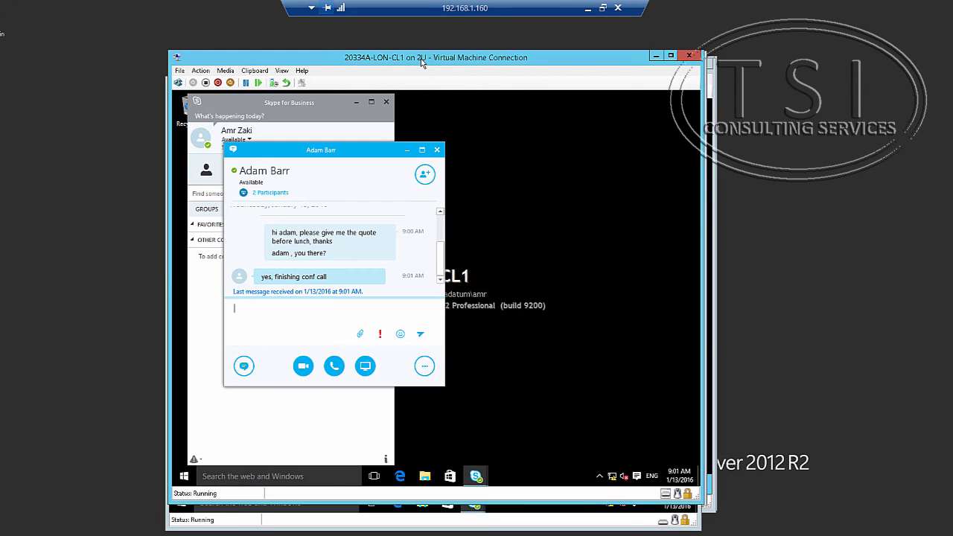
On LON-CL1, find the colleague by e-mail address and reopen his conversation.
left_click(325, 131)
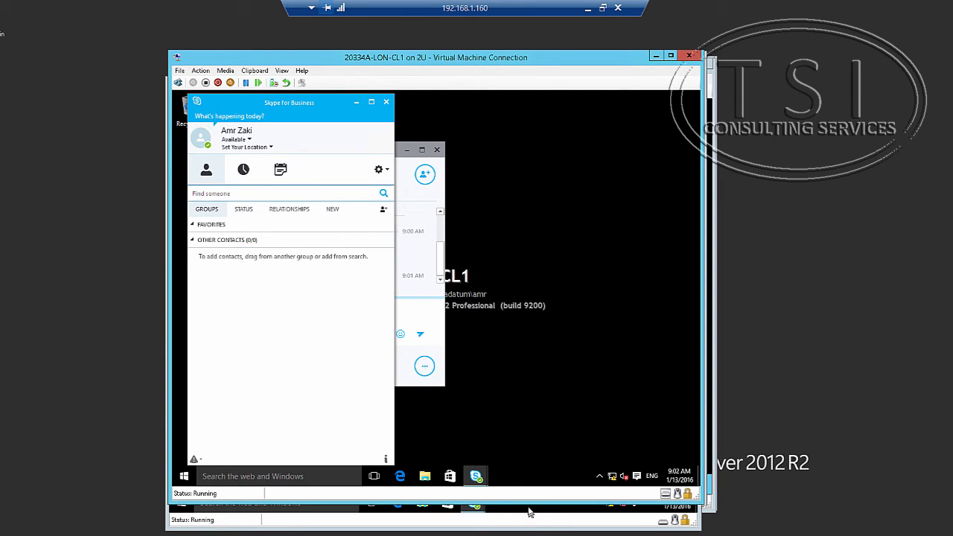
left_click(212, 193)
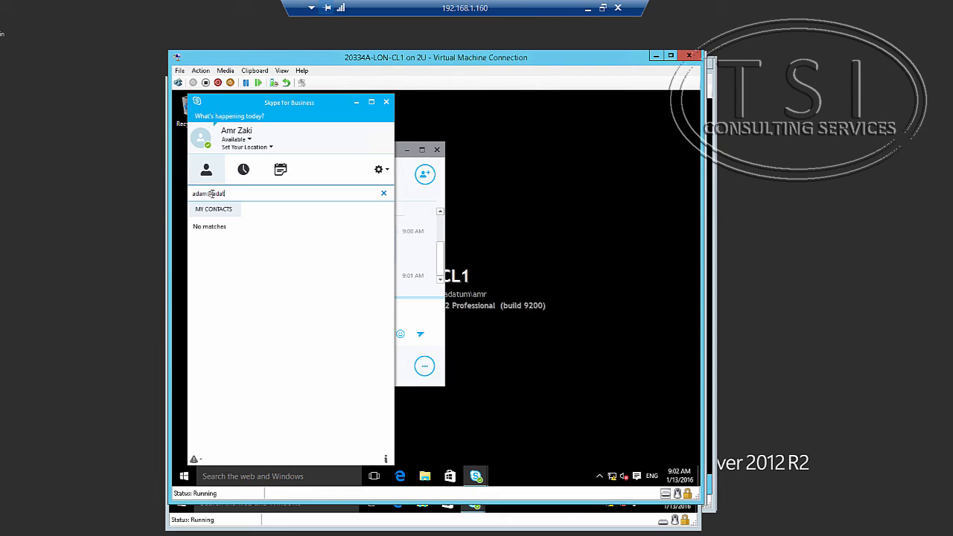
type("adam@adatum.com")
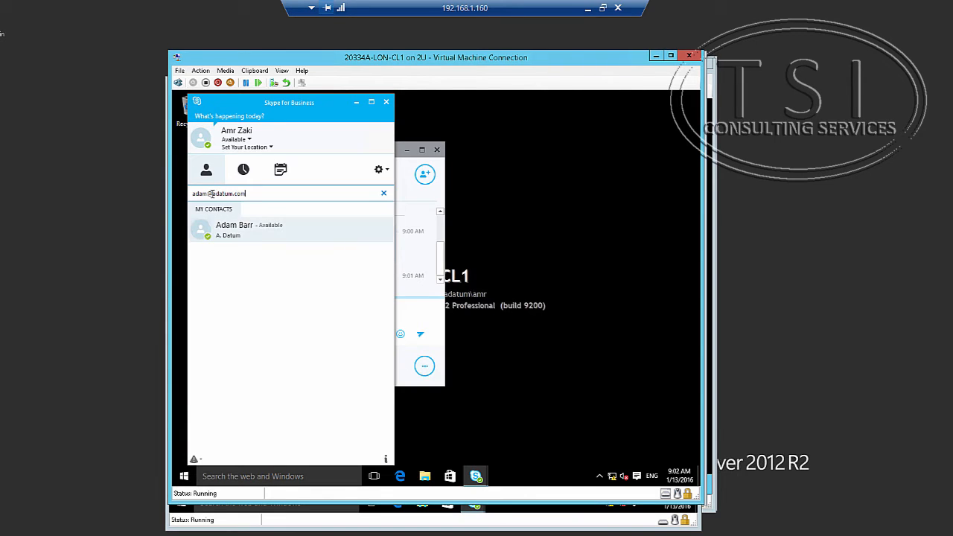
left_click(240, 236)
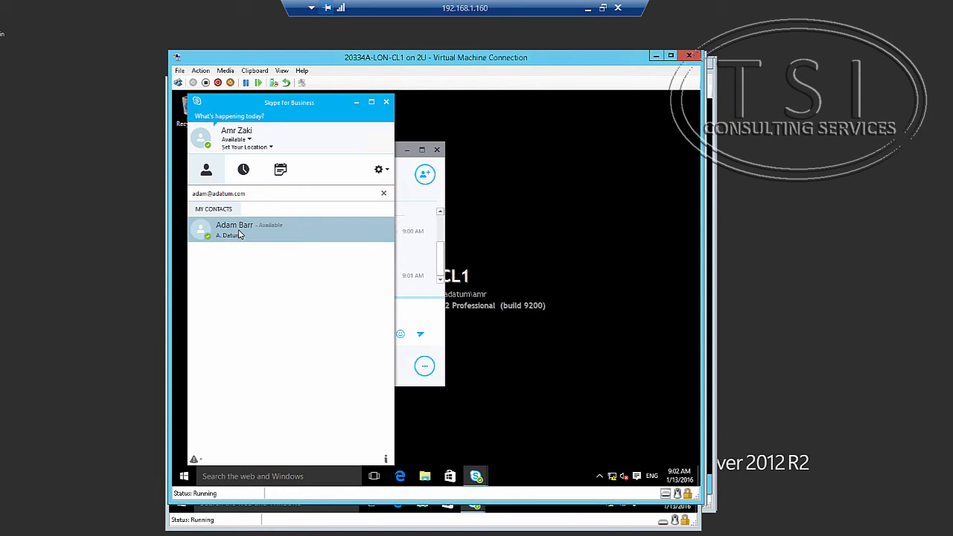
double_click(239, 235)
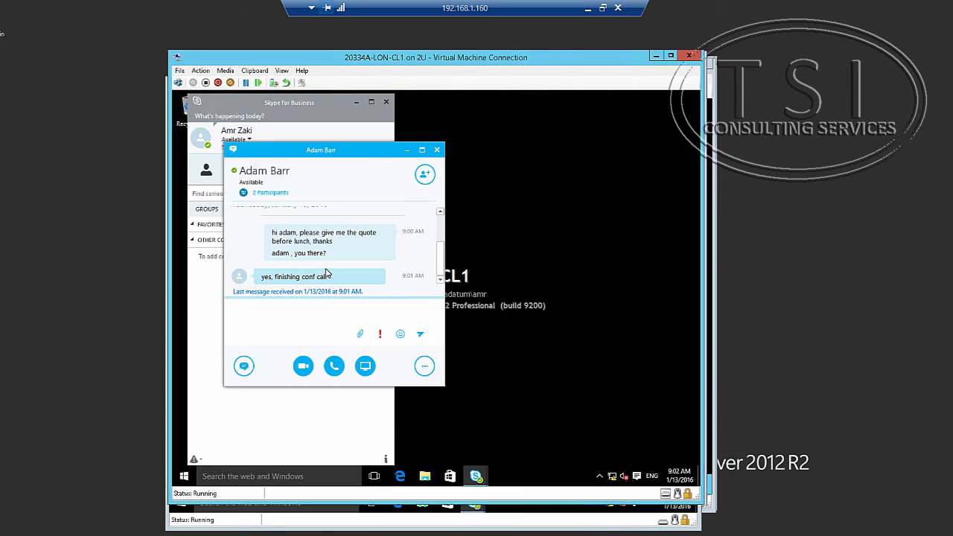
Highlight the ADatum disclaimer ending 'This is a London Local Message' and its timestamp.
scroll(320, 246, "up", 5)
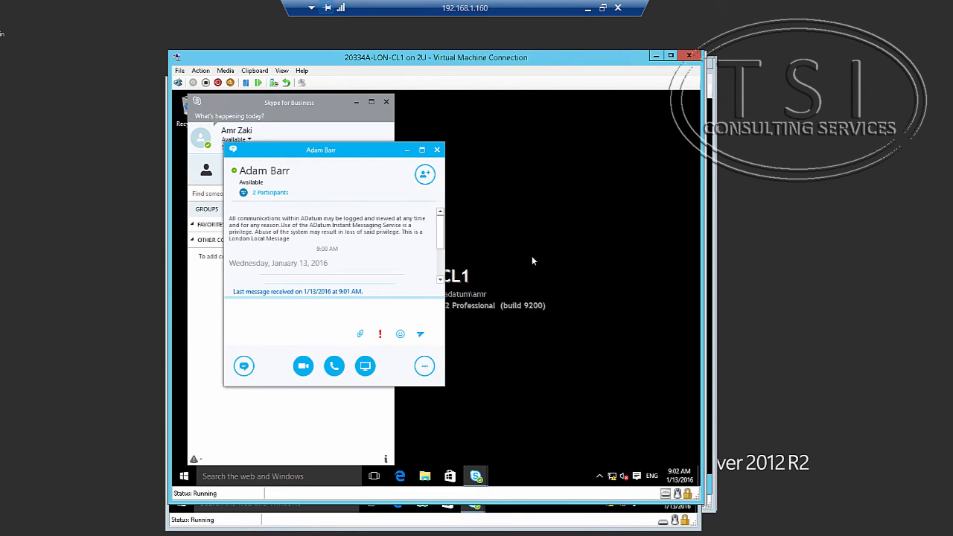
scroll(440, 261, "down", 5)
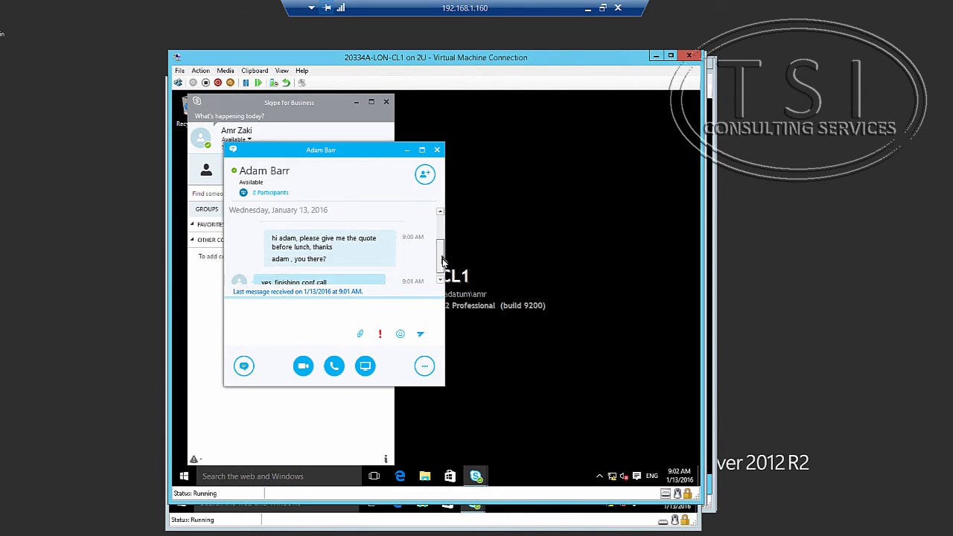
scroll(442, 275, "up", 5)
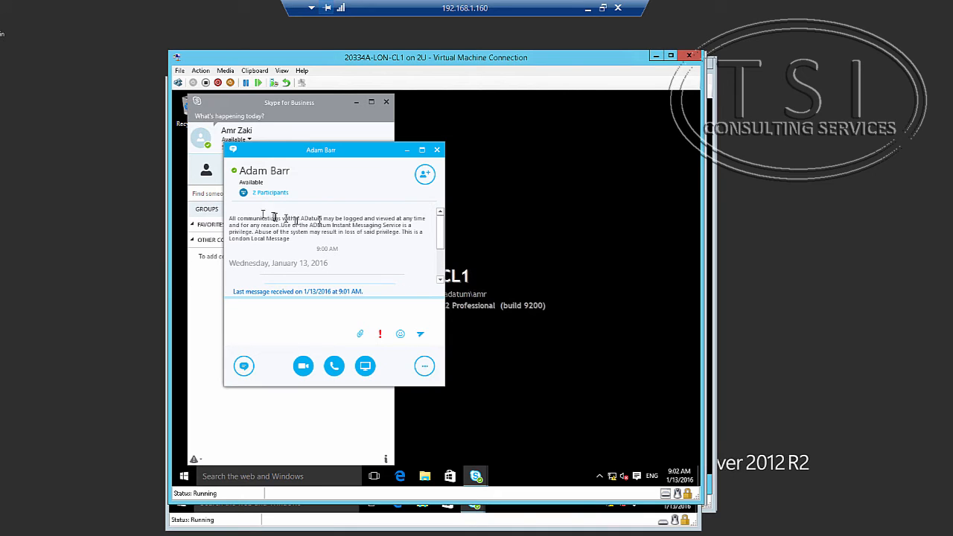
left_click_drag(234, 218, 298, 242)
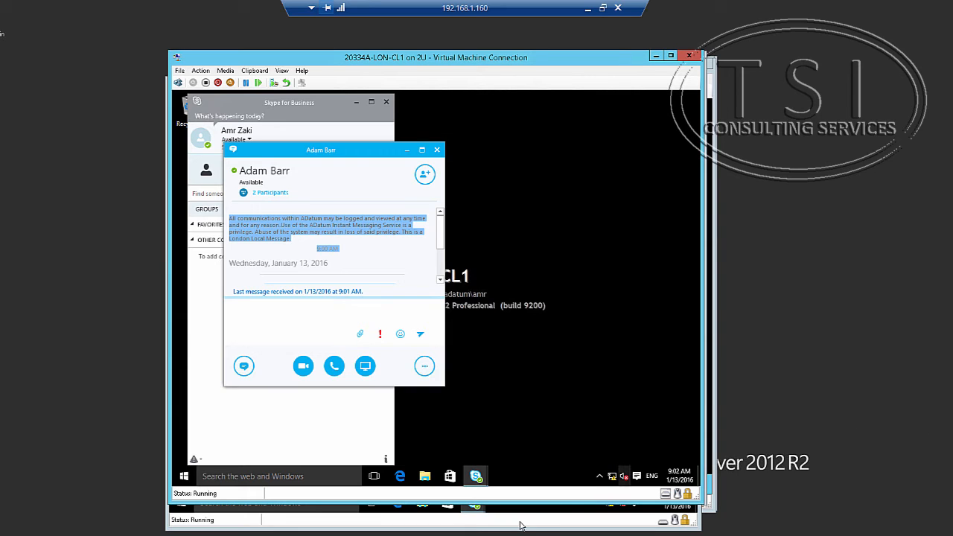
On LON-SFB1, highlight the Grant-CsClientPolicy command assigning tag:LondonClientPolicy in PowerShell ISE.
left_click(184, 535)
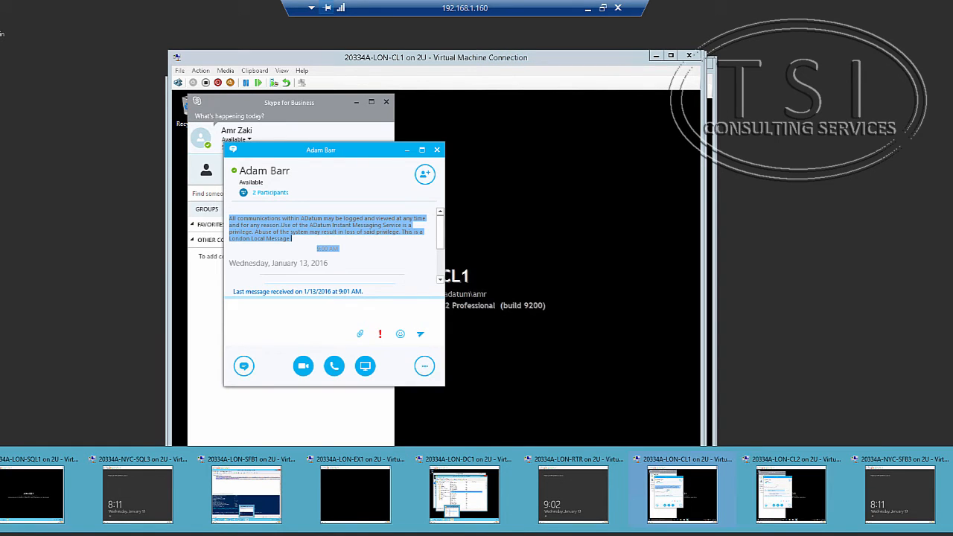
left_click(245, 494)
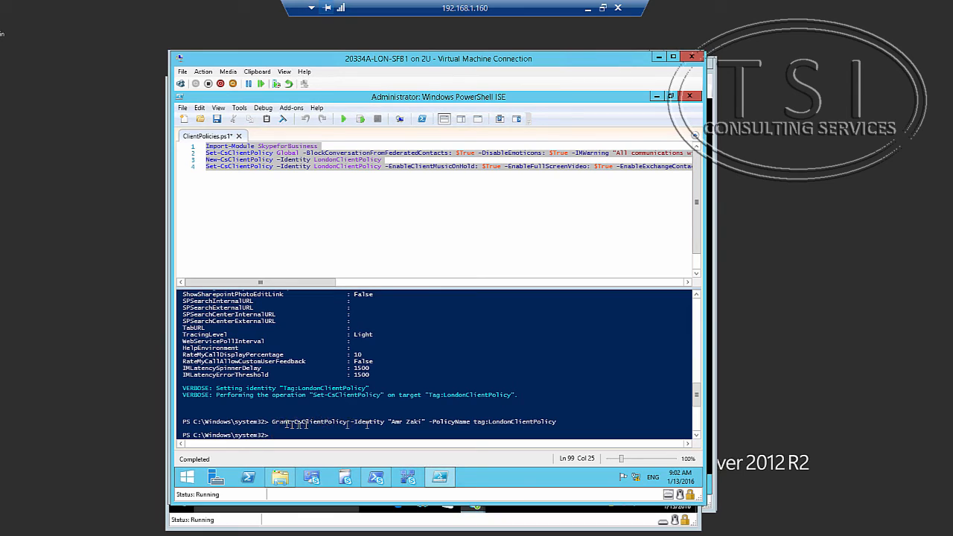
left_click_drag(269, 422, 542, 425)
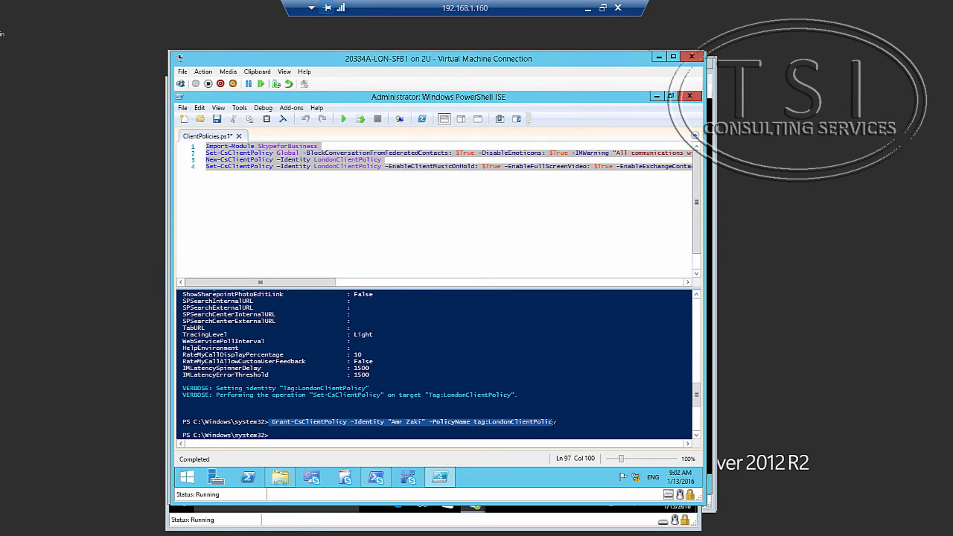
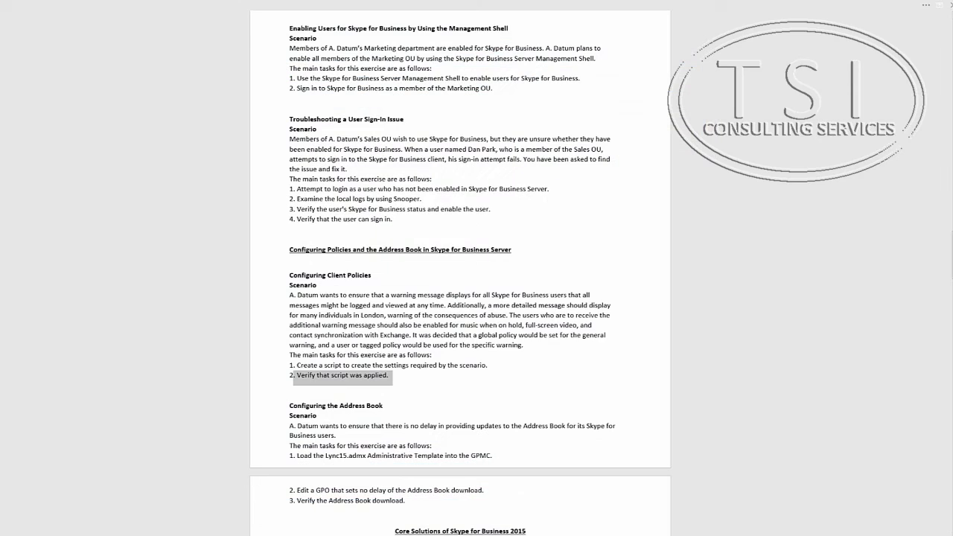
Highlight the no-delay Address Book download task in the lab instructions.
scroll(345, 395, "down", 4)
scroll(345, 396, "down", 2)
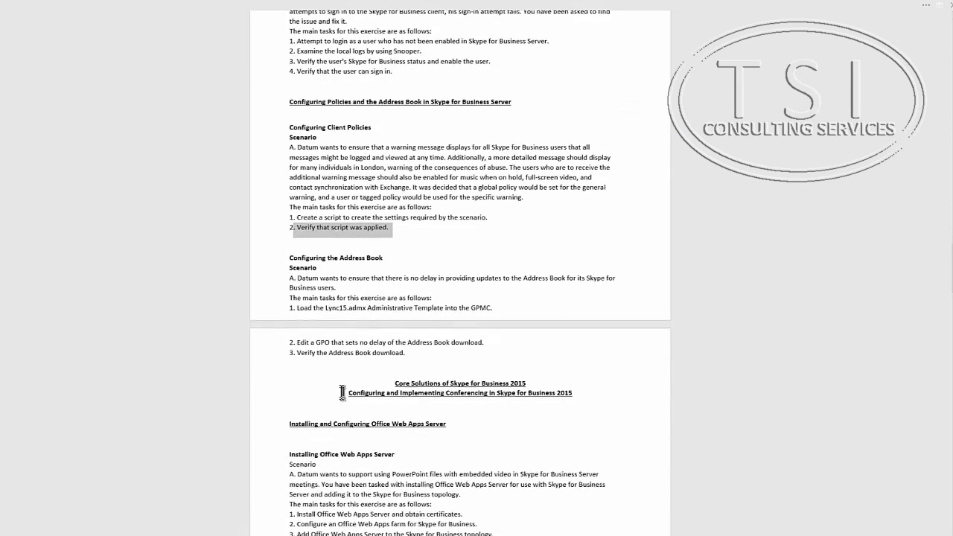
scroll(347, 394, "up", 3)
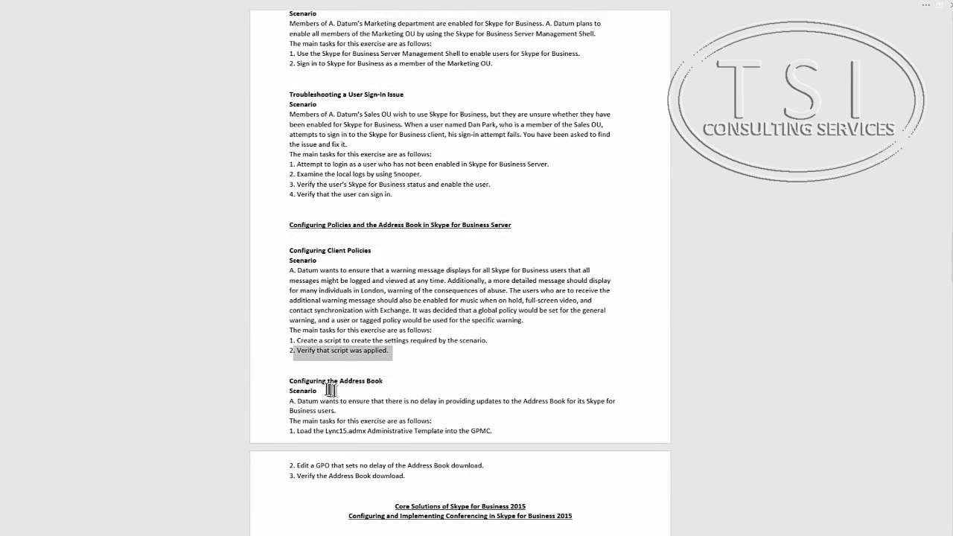
left_click(289, 382)
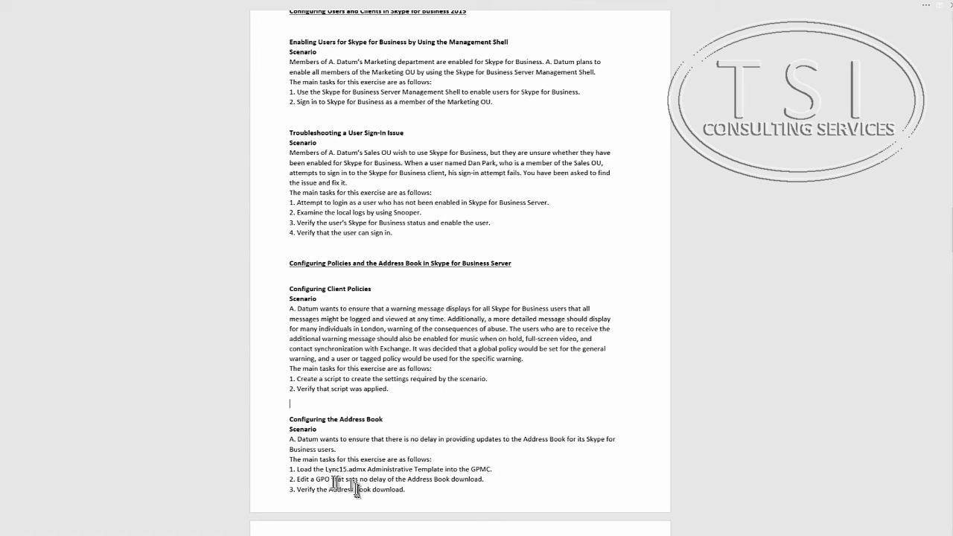
left_click_drag(347, 481, 421, 493)
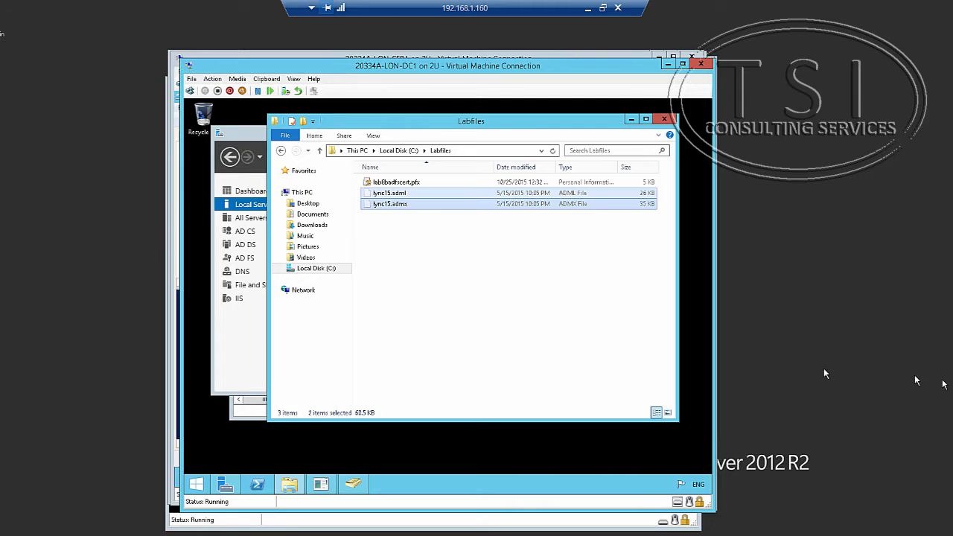
Paste both lync15 template files into C:\Windows\PolicyDefinitions.
left_click(327, 269)
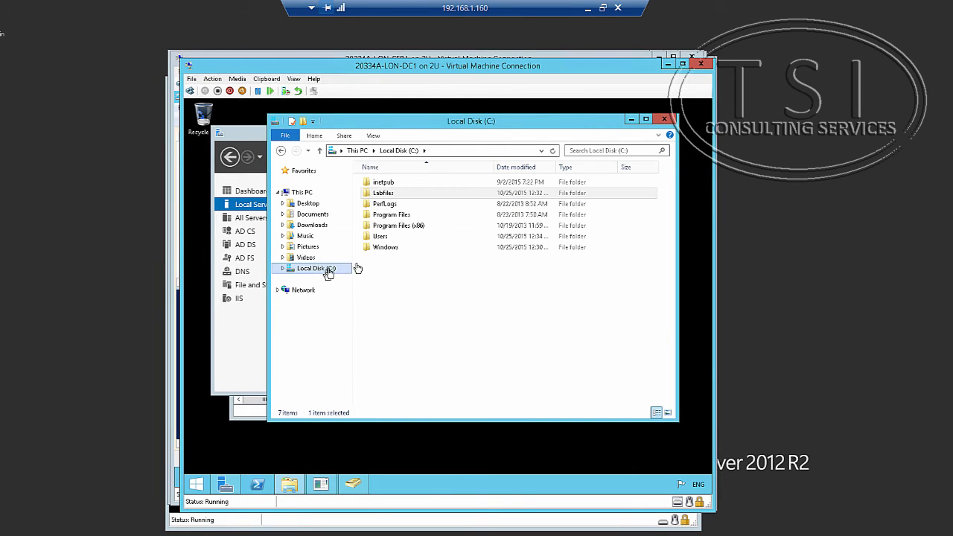
double_click(398, 216)
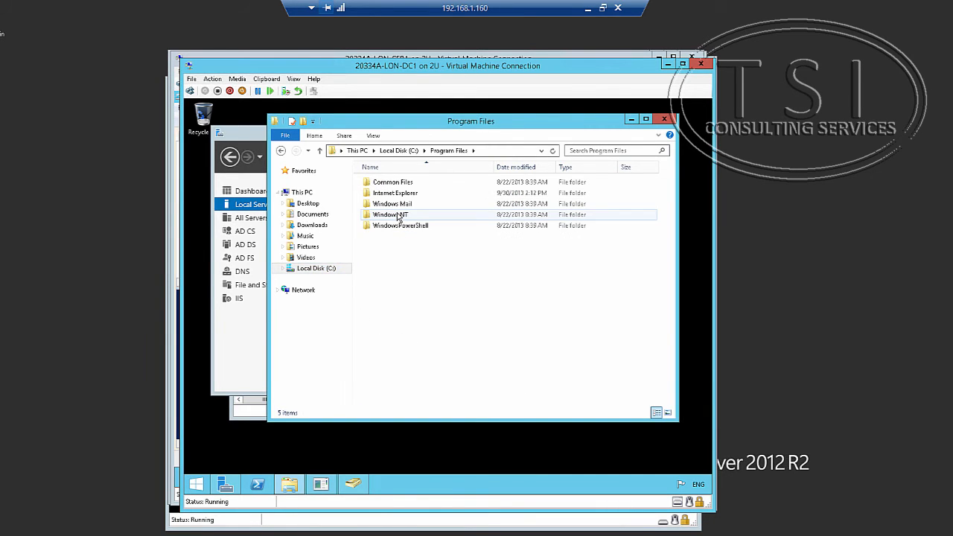
left_click(317, 269)
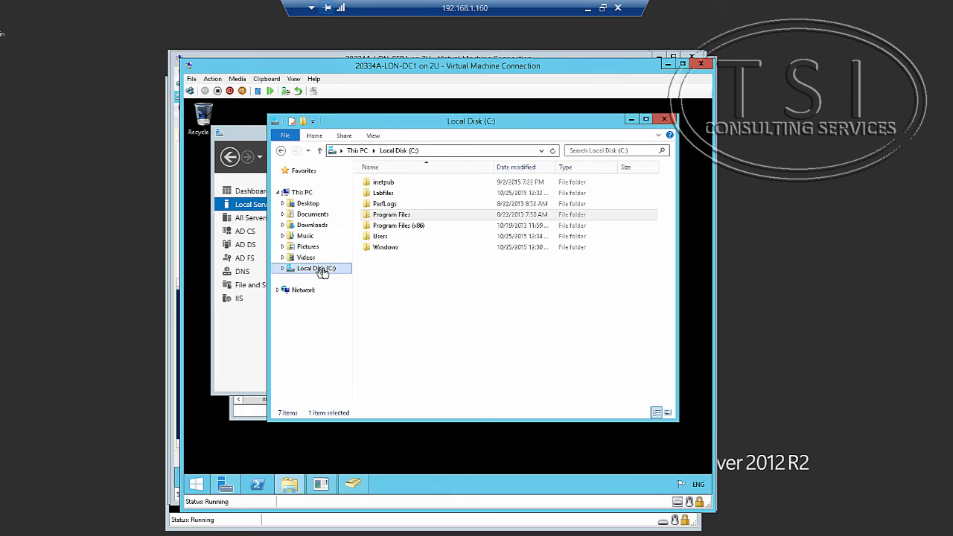
double_click(385, 247)
scroll(400, 379, "down", 4)
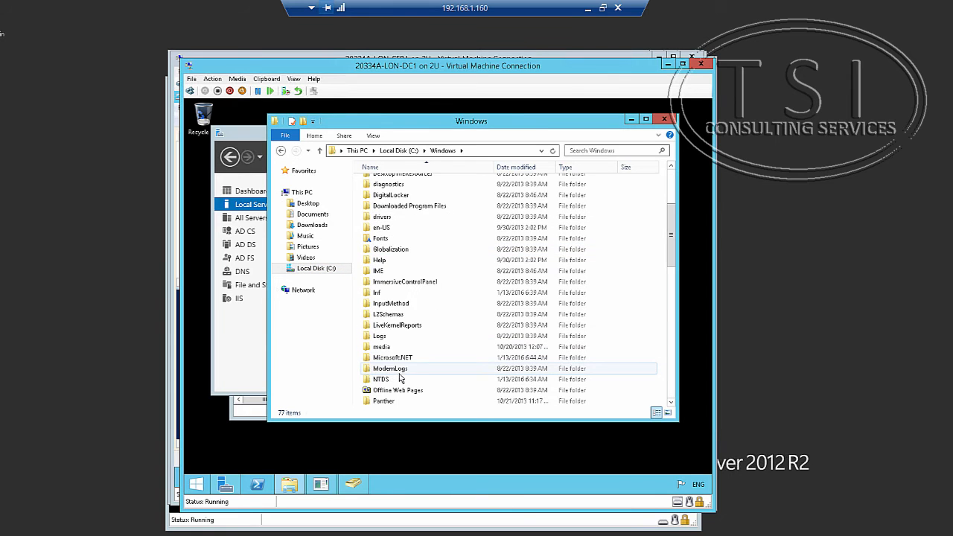
scroll(400, 379, "down", 5)
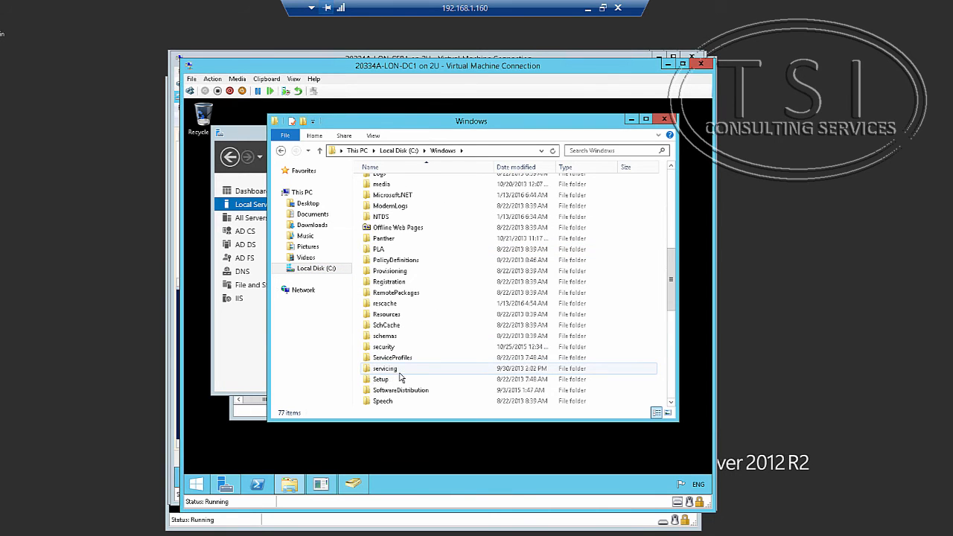
double_click(395, 260)
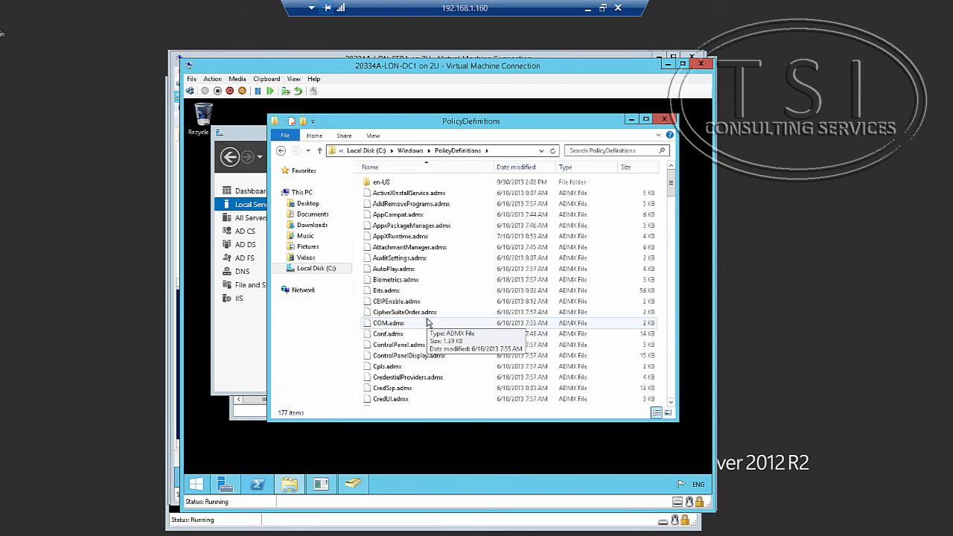
scroll(428, 322, "down", 3)
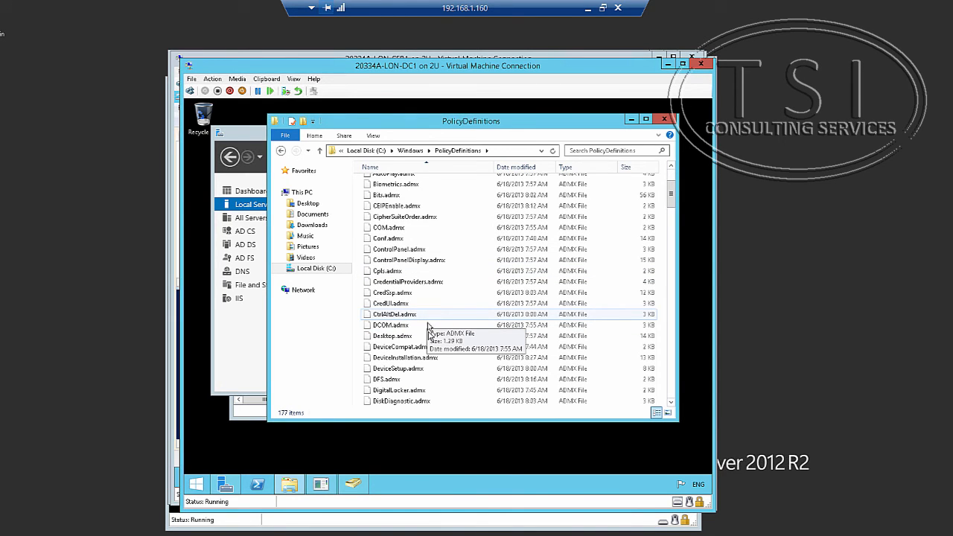
scroll(429, 322, "down", 13)
scroll(430, 350, "down", 20)
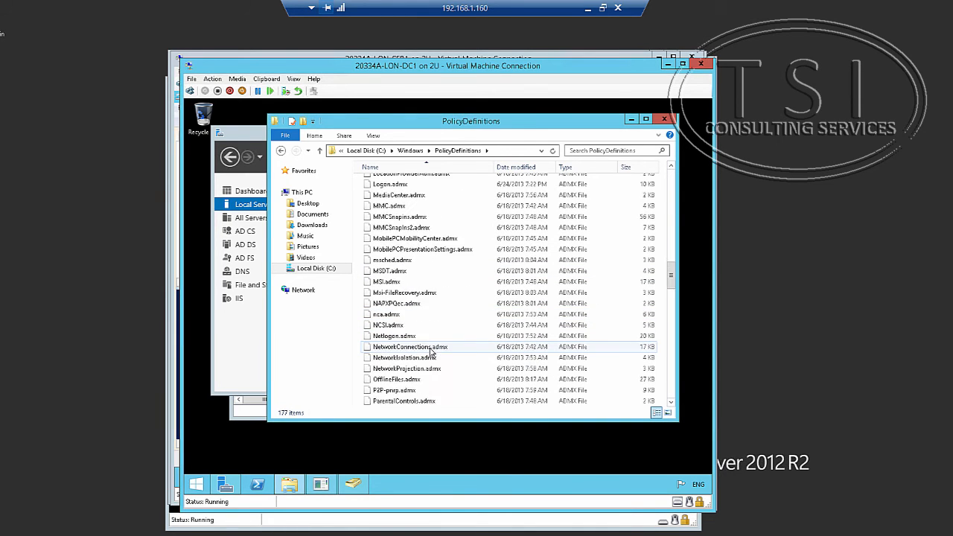
scroll(477, 363, "down", 9)
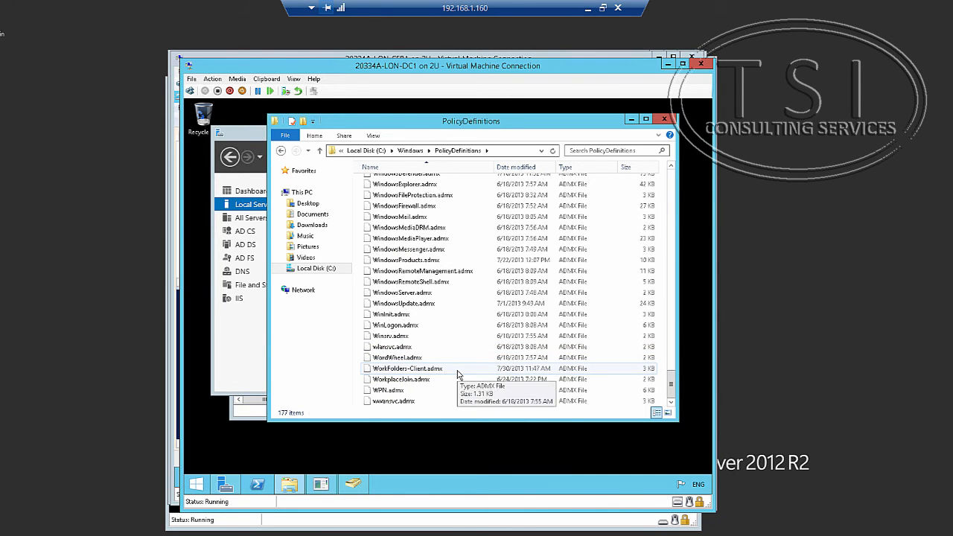
key("ctrl+v")
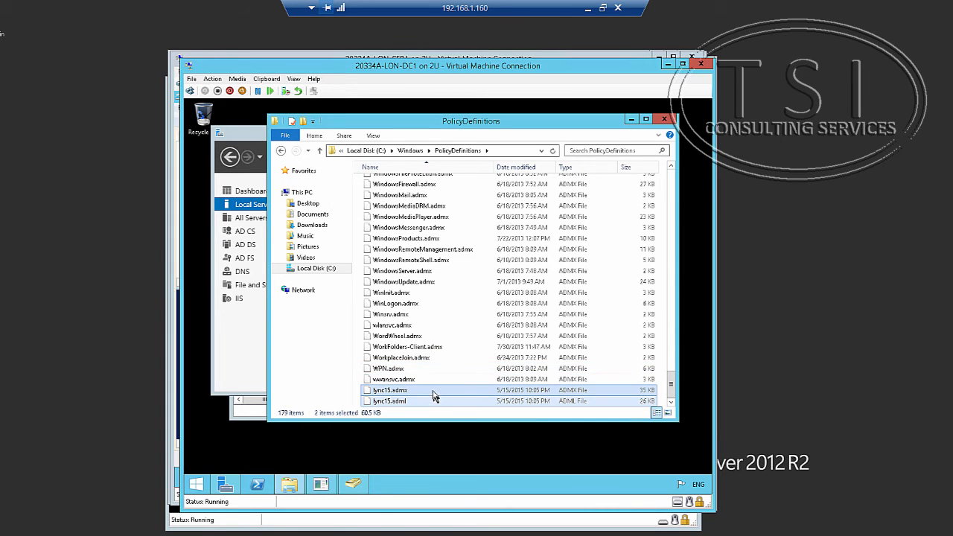
Move lync15.adml from PolicyDefinitions into its en-US subfolder.
left_click(432, 401)
right_click(430, 400)
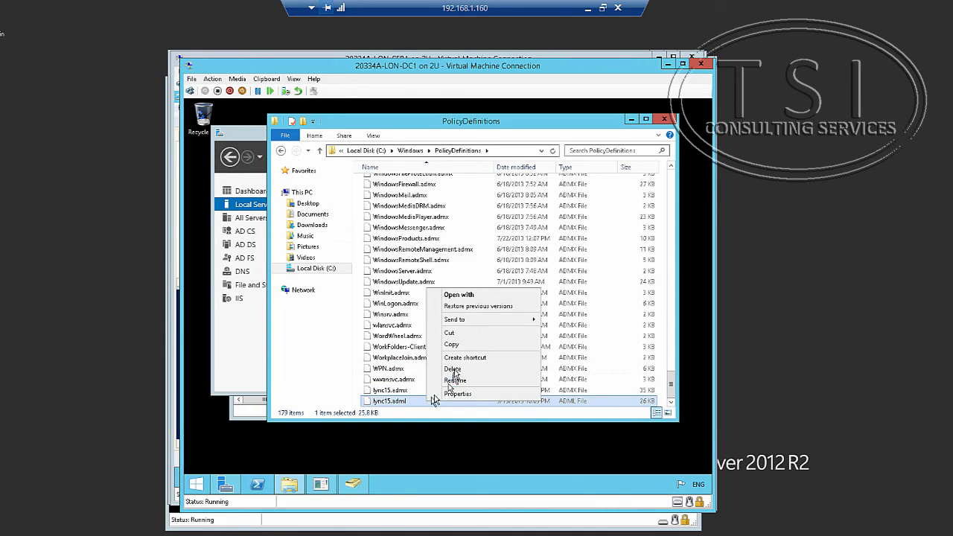
left_click(460, 334)
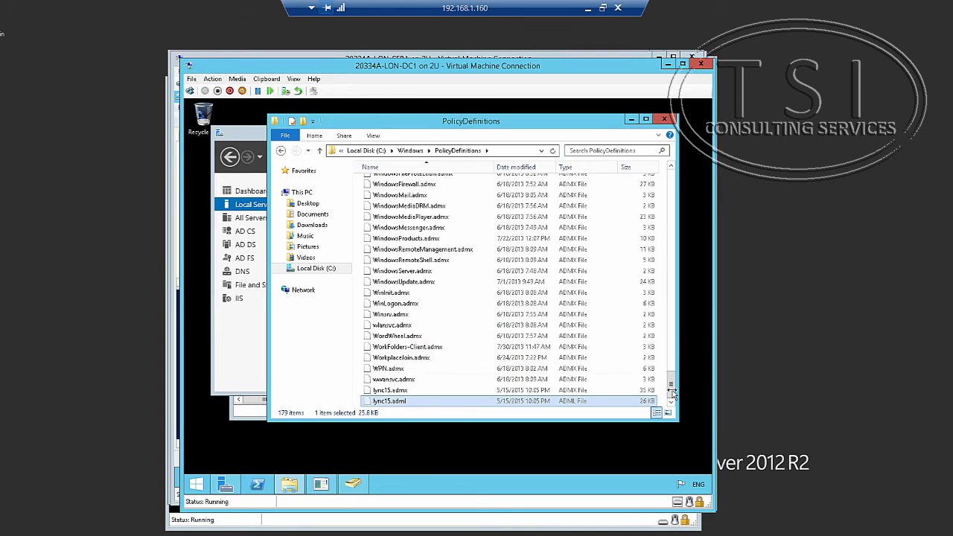
left_click_drag(673, 393, 662, 172)
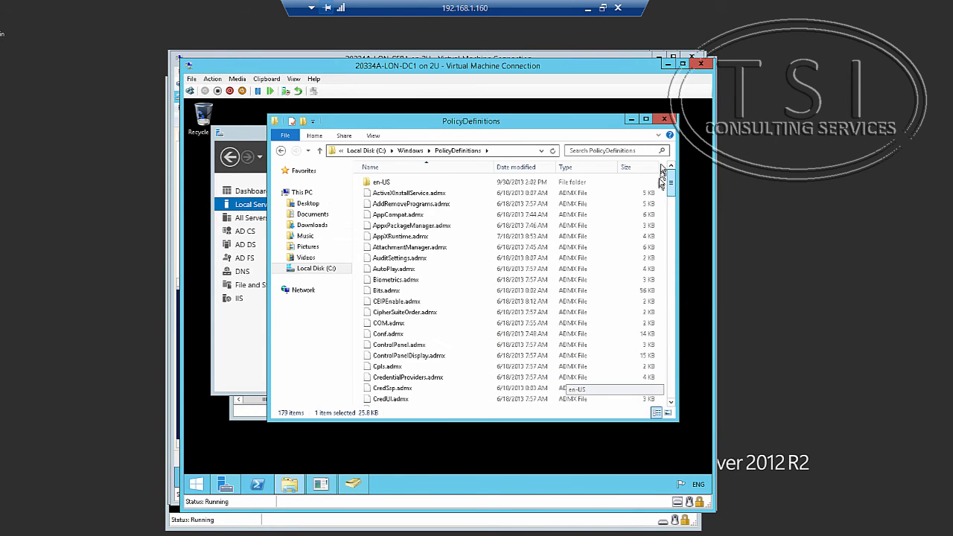
double_click(380, 182)
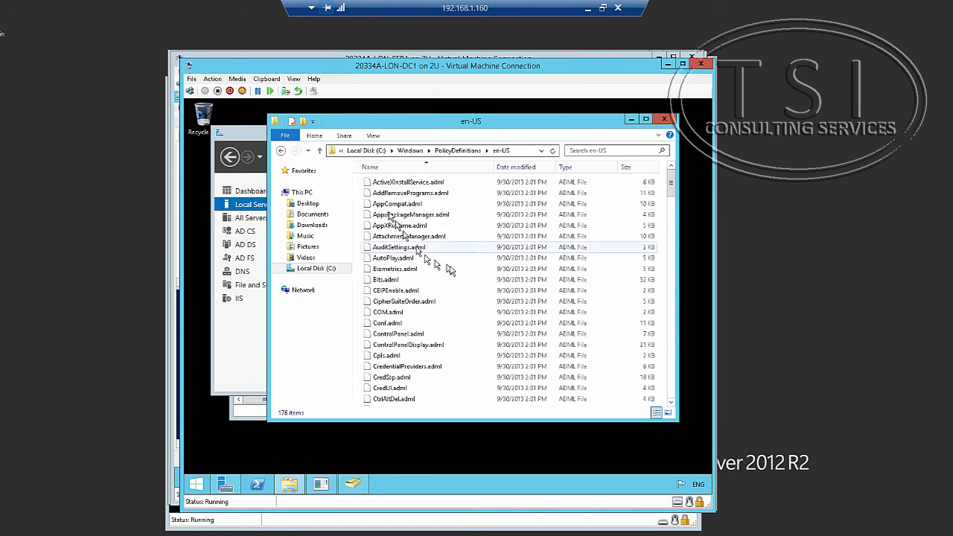
key("ctrl+v")
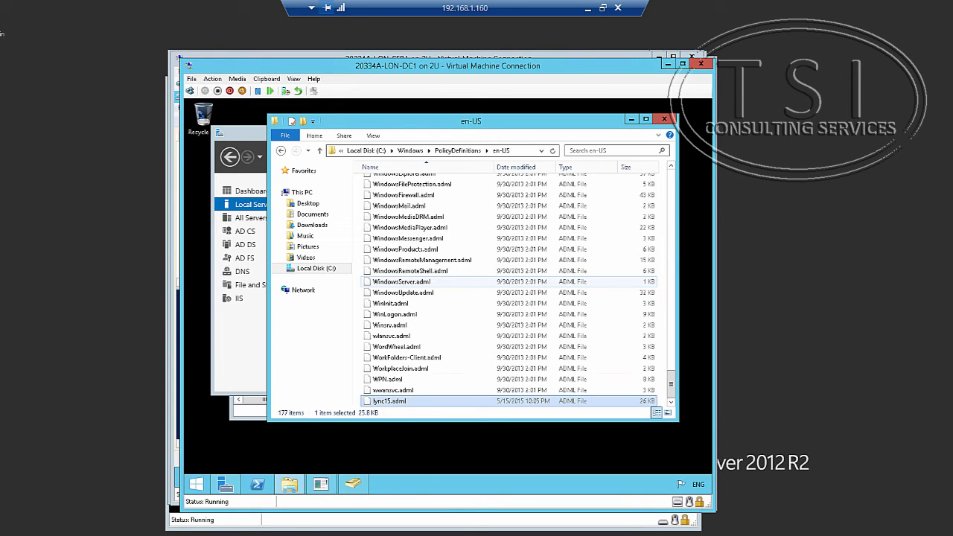
Launch Group Policy Management from Server Manager and expand the Adatum.com domain.
left_click(218, 488)
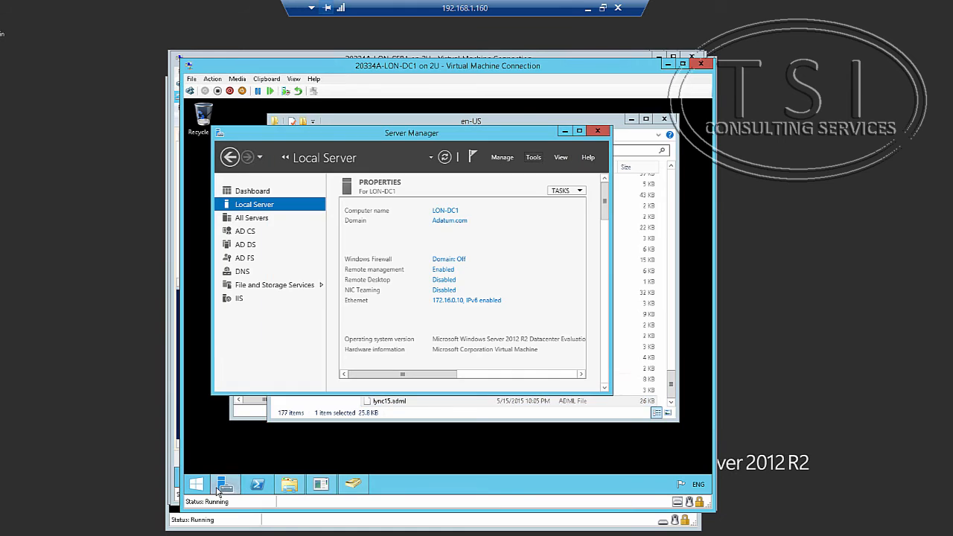
left_click(533, 157)
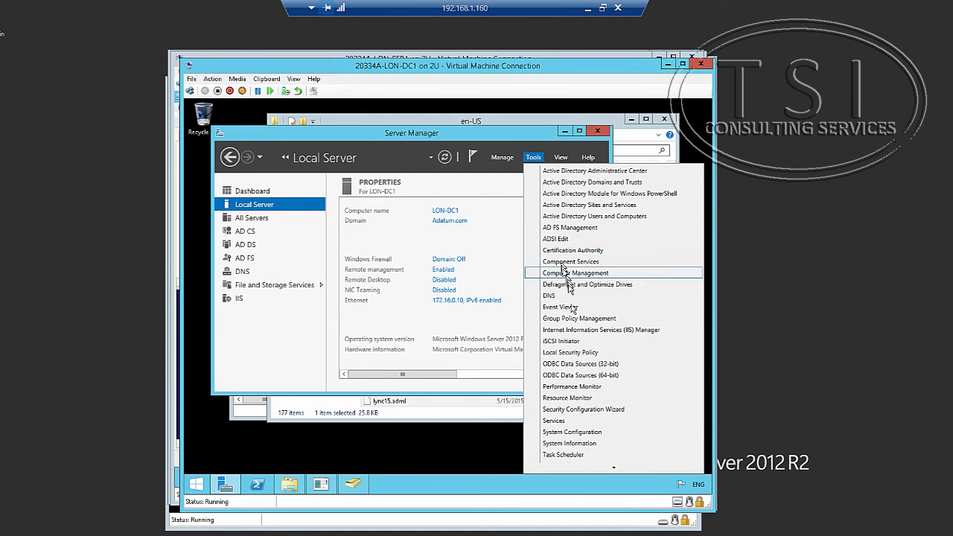
left_click(579, 318)
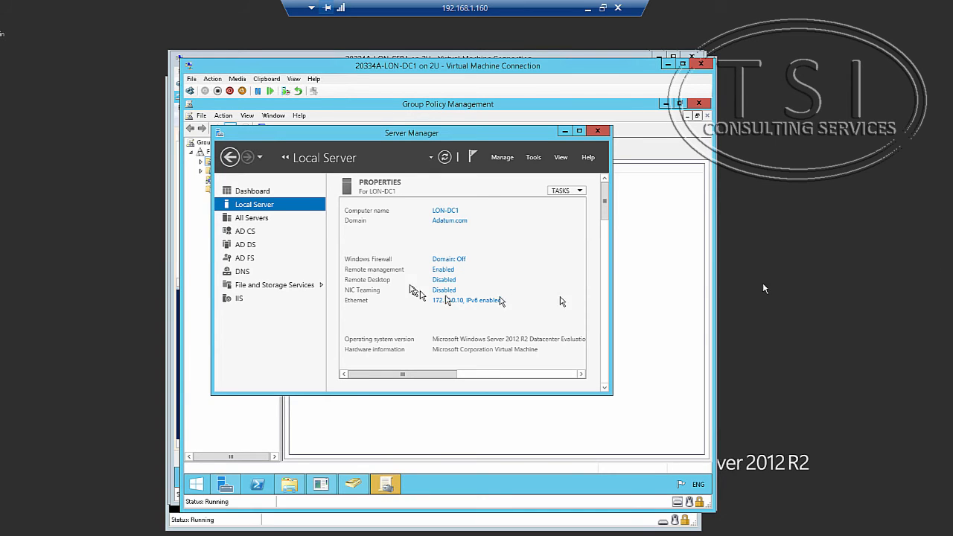
left_click(387, 485)
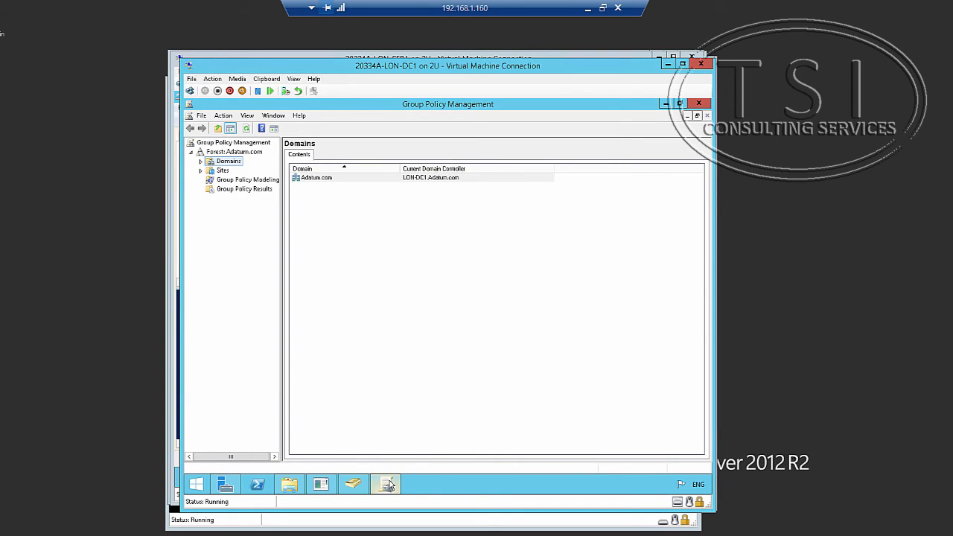
left_click(200, 162)
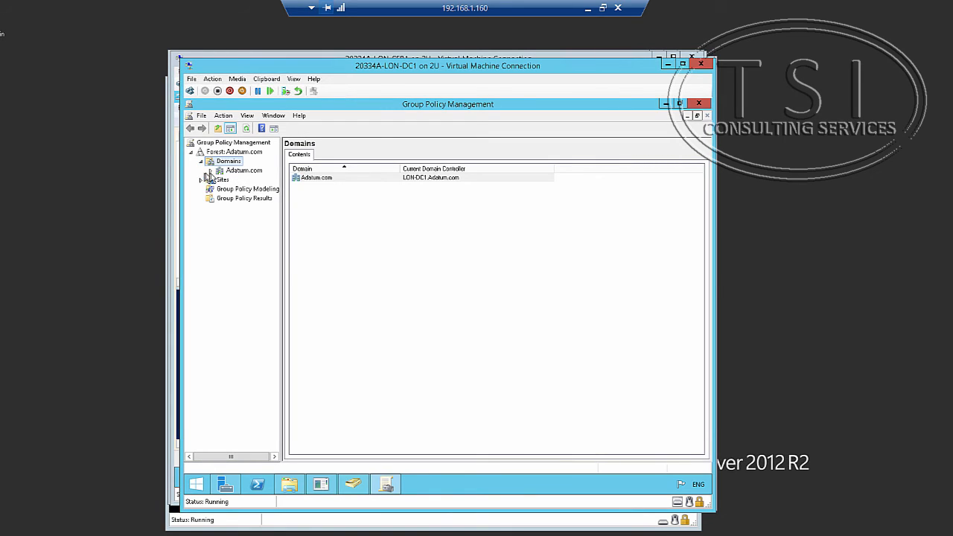
left_click(211, 171)
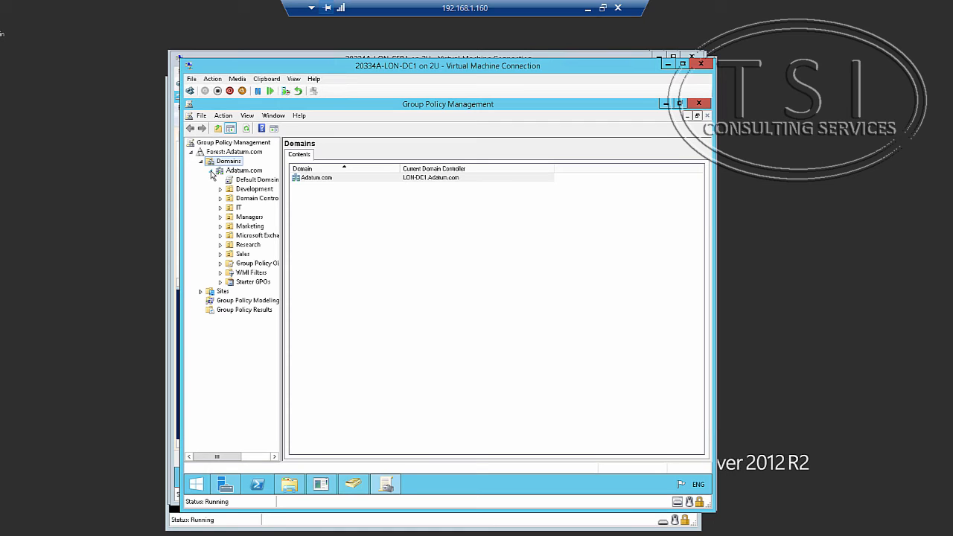
Create a new GPO named Address Book No Delay linked to Adatum.com.
right_click(244, 171)
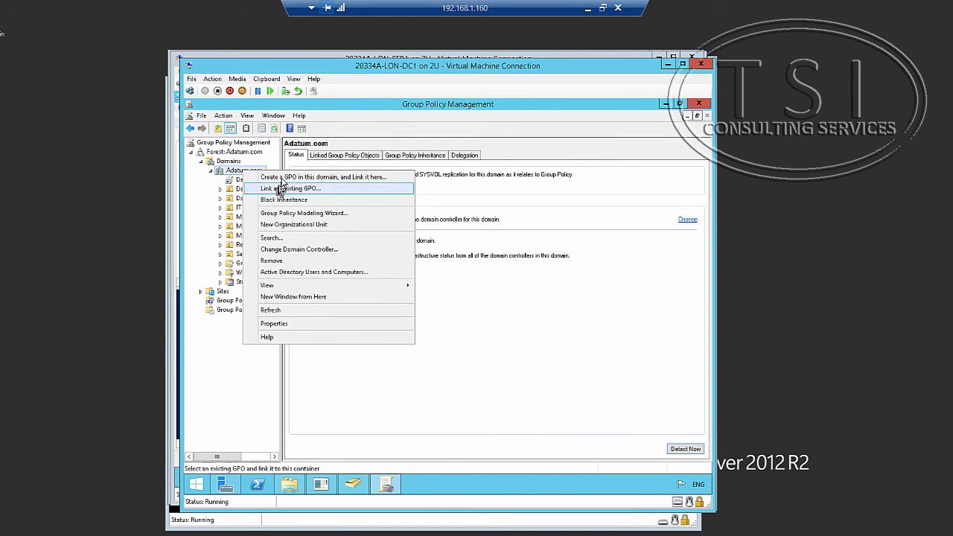
left_click(283, 177)
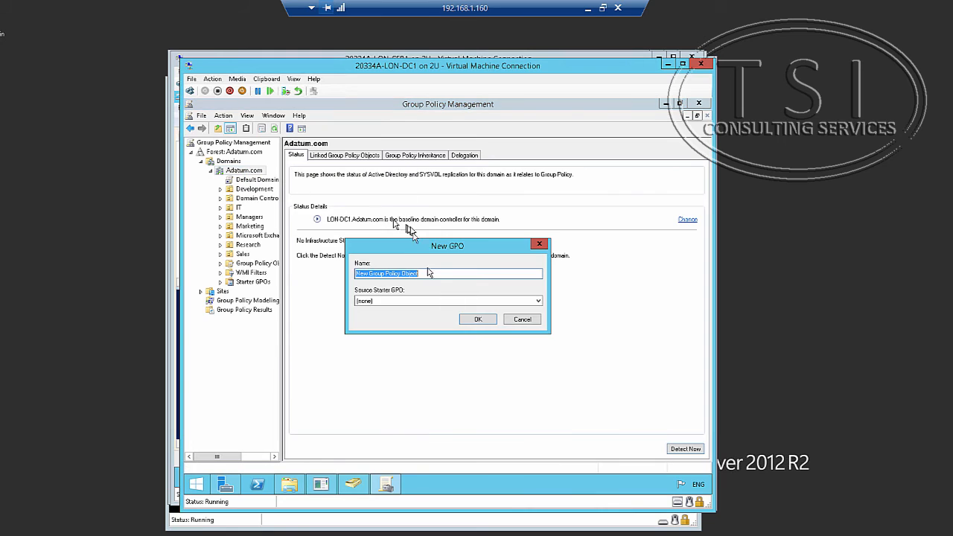
left_click(265, 79)
left_click(285, 91)
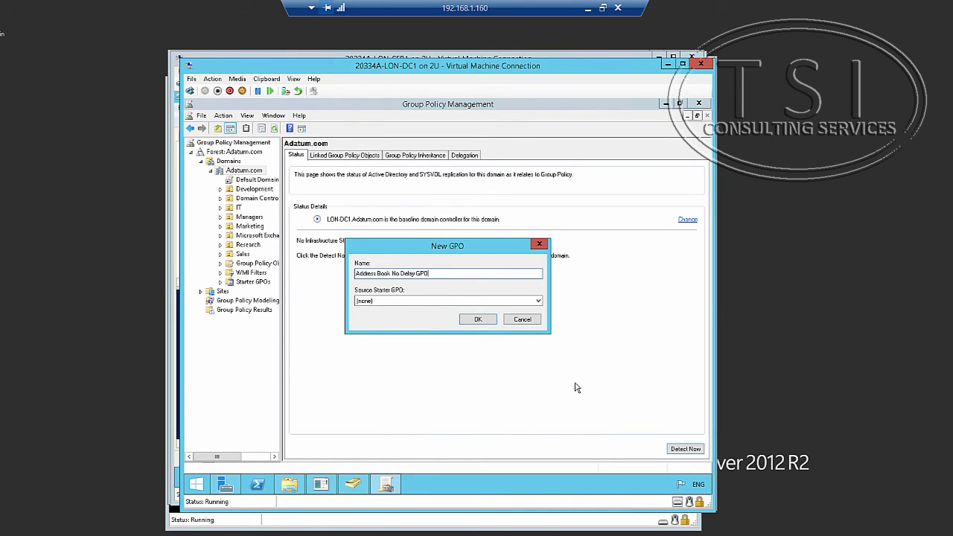
left_click(478, 320)
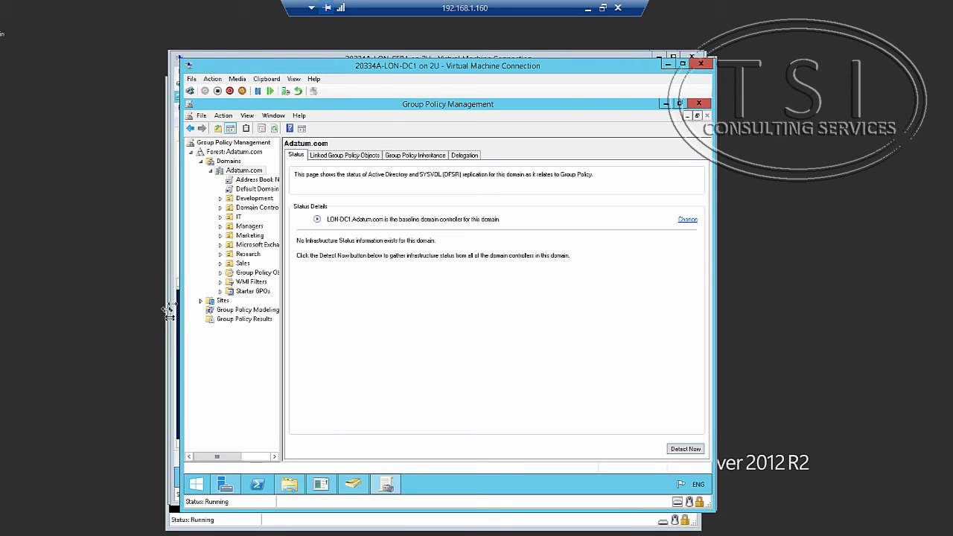
Edit the Address Book No Delay GPO from Group Policy Objects.
left_click(220, 274)
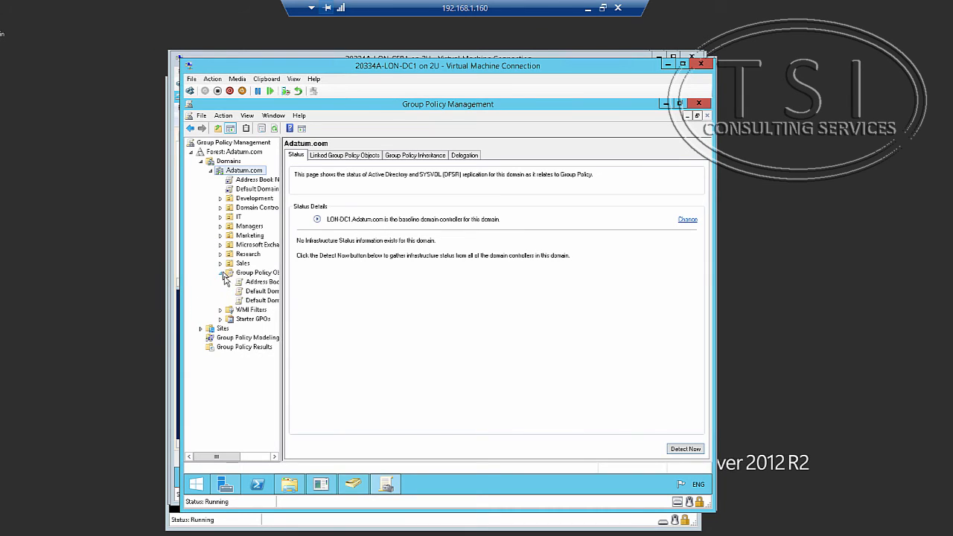
left_click(265, 287)
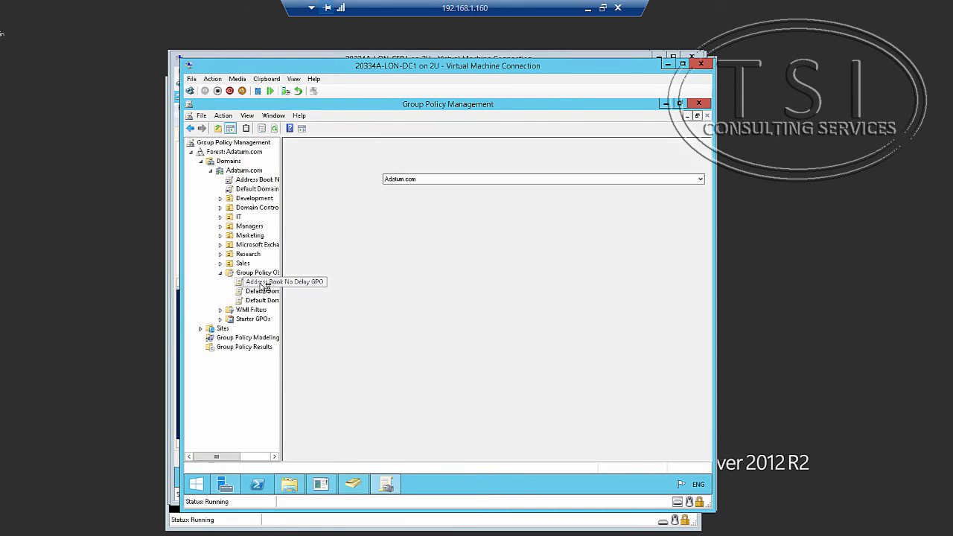
right_click(265, 288)
left_click(290, 296)
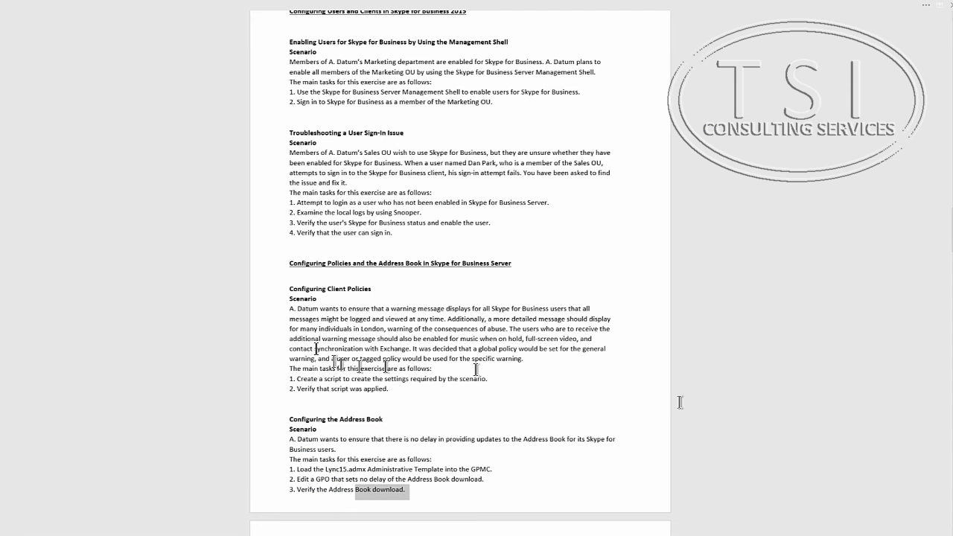
scroll(334, 477, "down", 1)
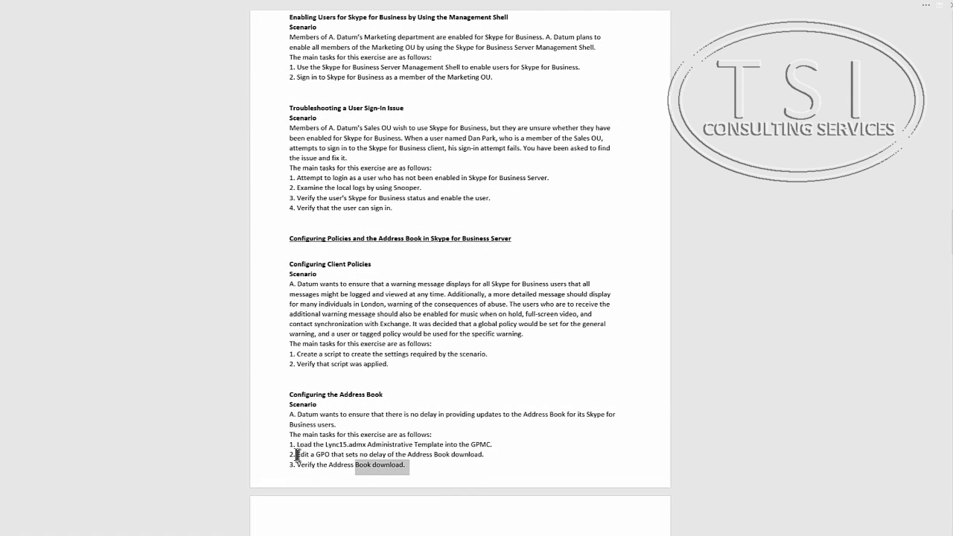
left_click_drag(296, 454, 490, 455)
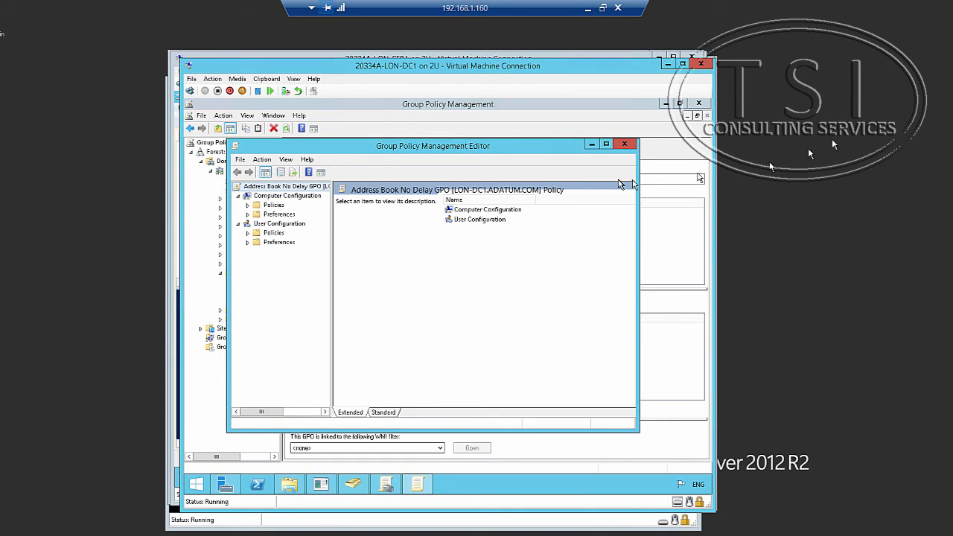
Expand User Configuration Administrative Templates to Microsoft Lync 2013 and select Microsoft Lync Feature Policies.
left_click(247, 233)
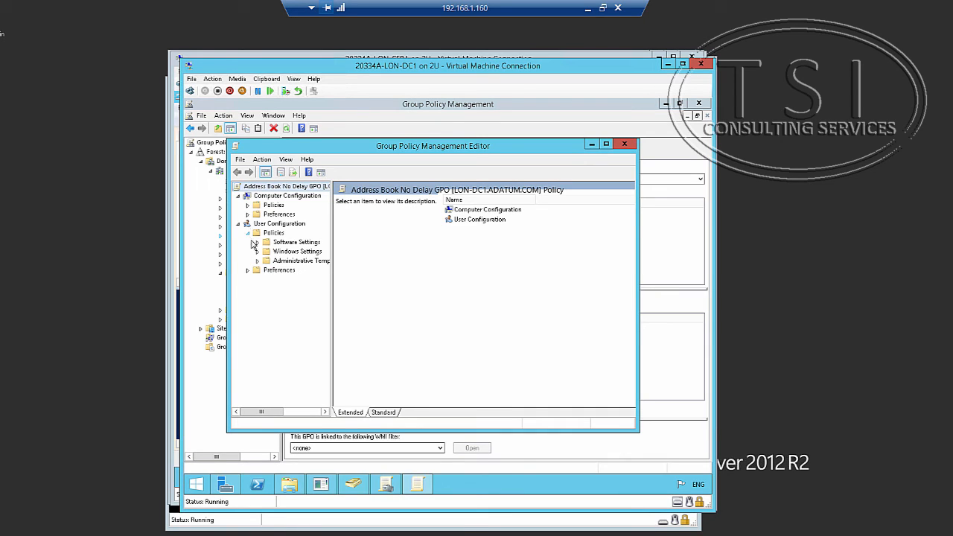
left_click(257, 261)
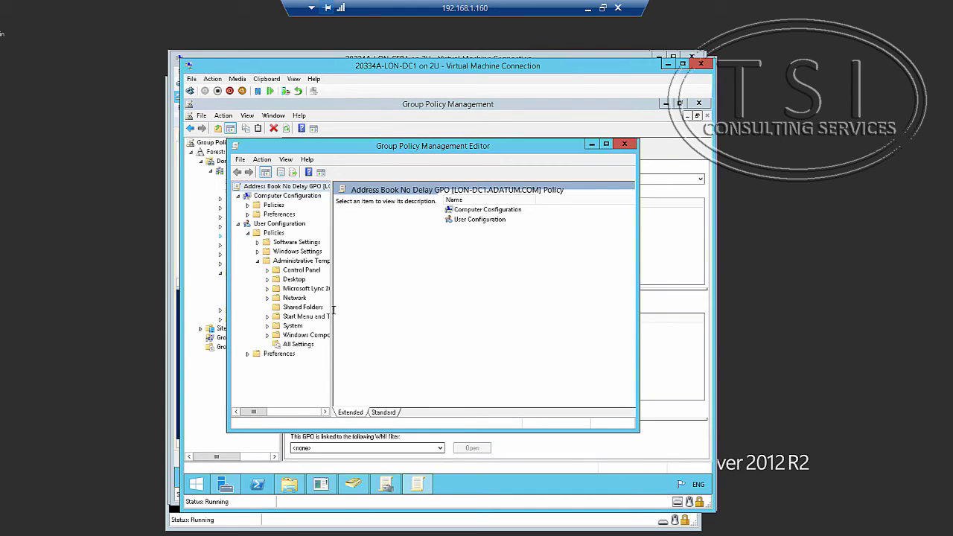
left_click_drag(331, 308, 402, 302)
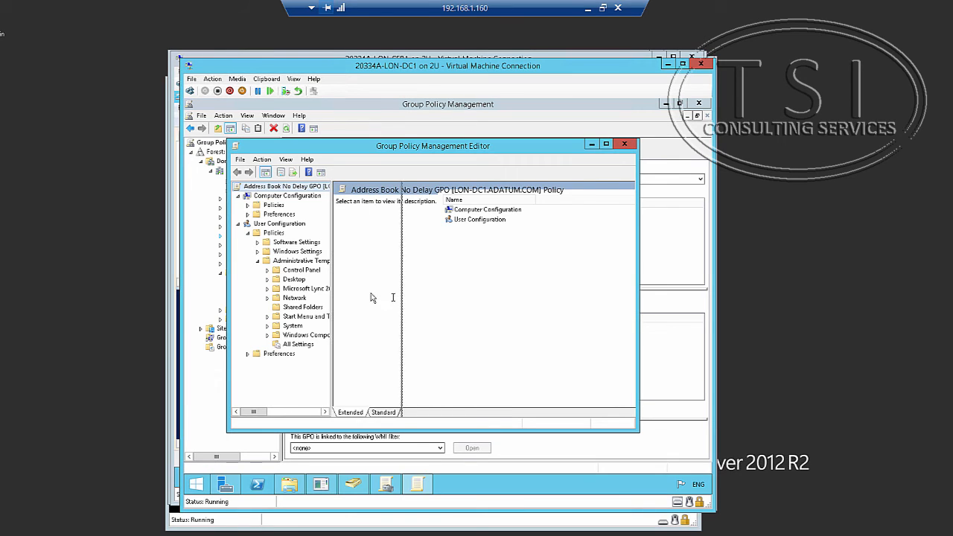
left_click(268, 290)
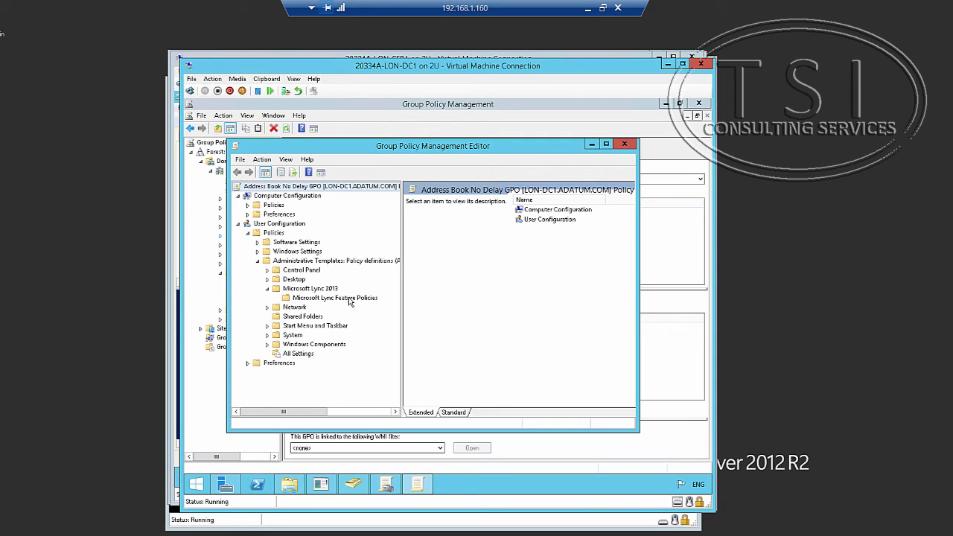
left_click(350, 298)
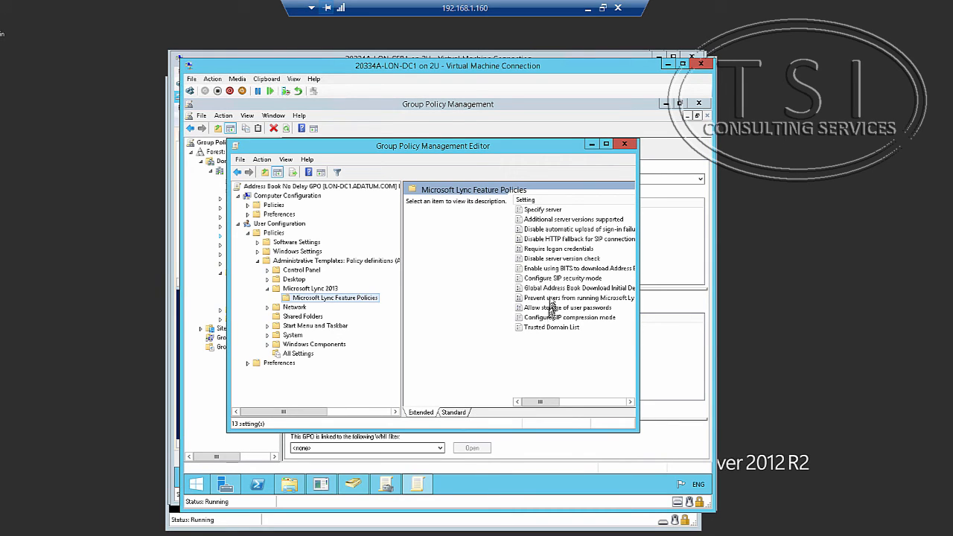
Enable Global Address Book Download Initial Delay with 0 minutes, then close the editor.
double_click(554, 288)
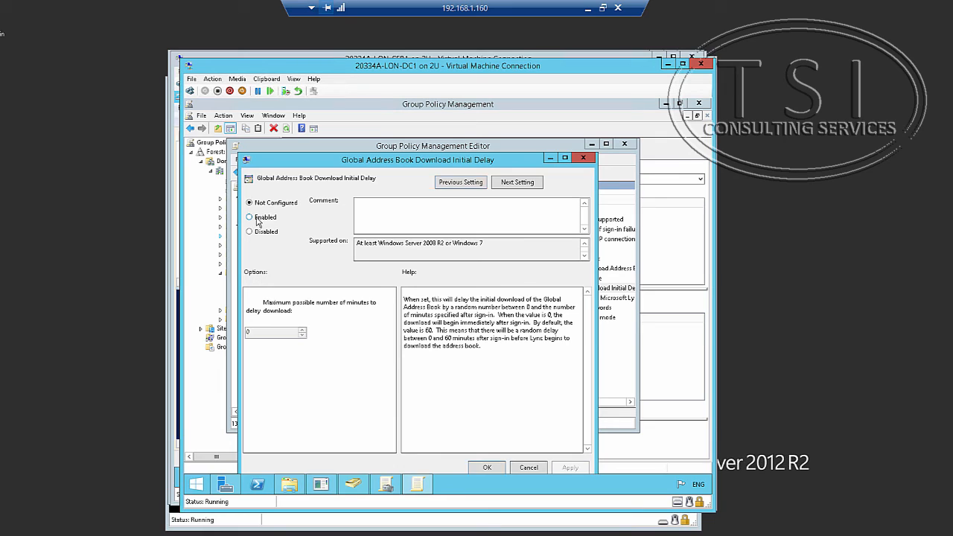
left_click(250, 217)
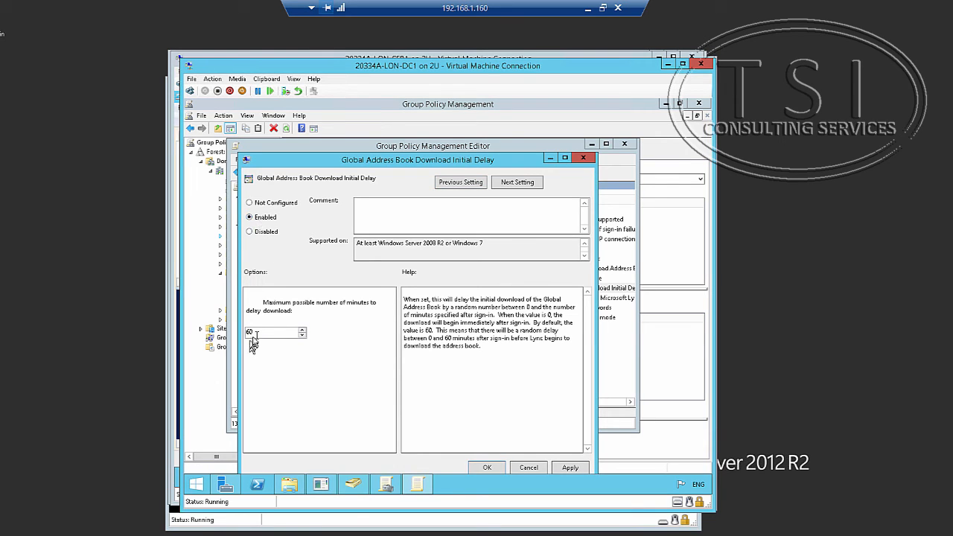
left_click_drag(258, 333, 195, 323)
type("0")
left_click(485, 470)
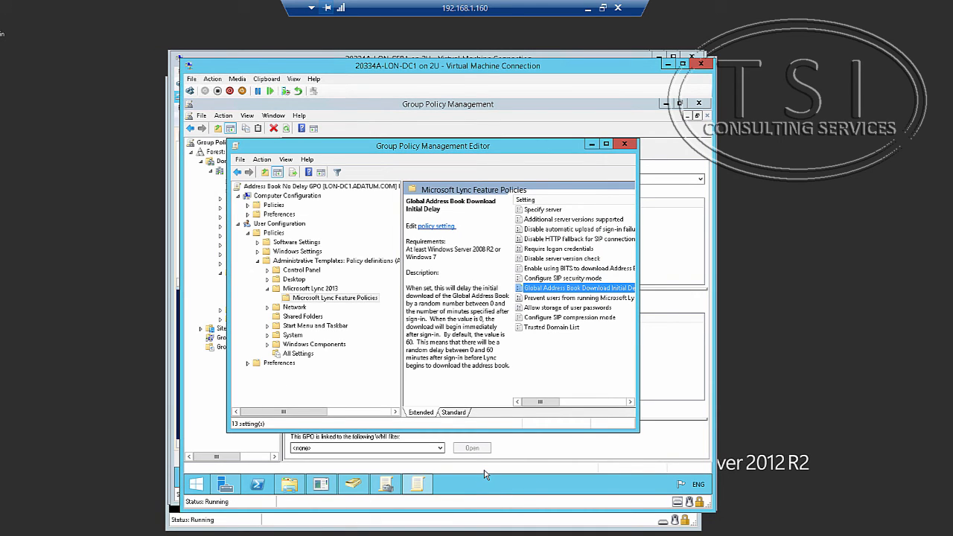
left_click(628, 148)
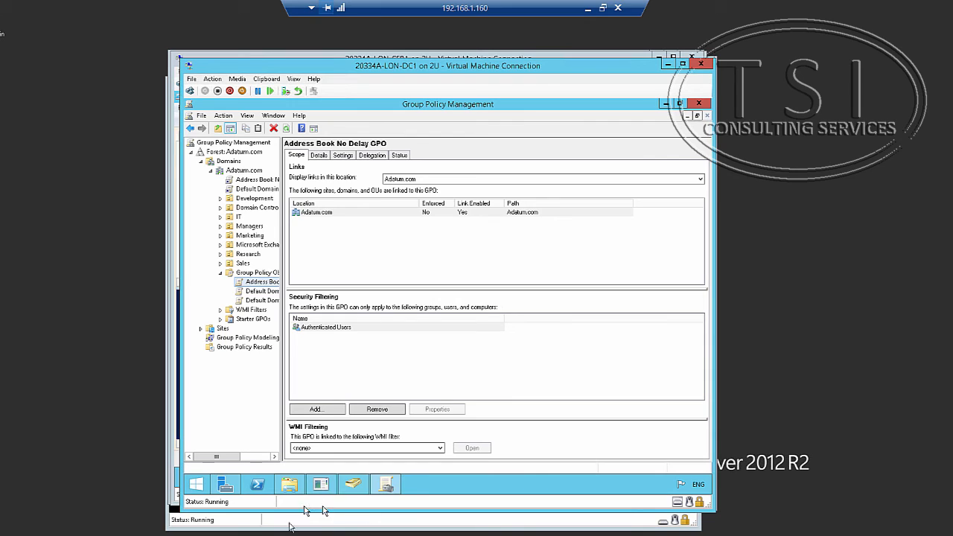
On LON-CL1, close the chat conversation and sign out of Skype for Business.
left_click(312, 534)
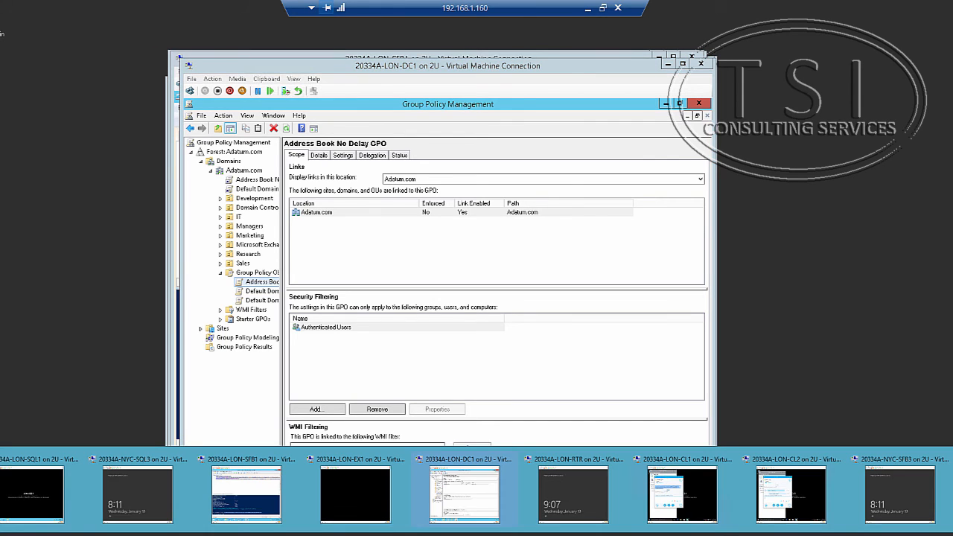
left_click(682, 494)
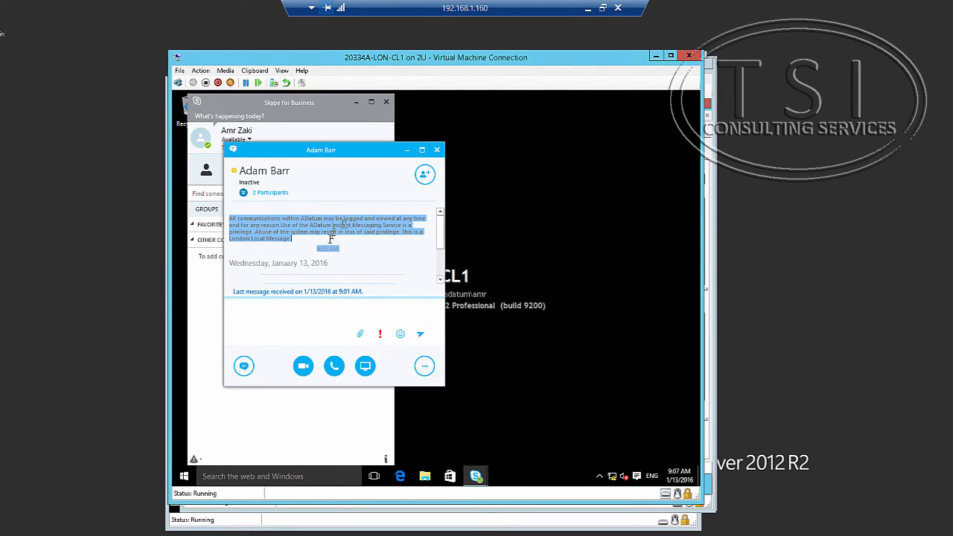
left_click(437, 151)
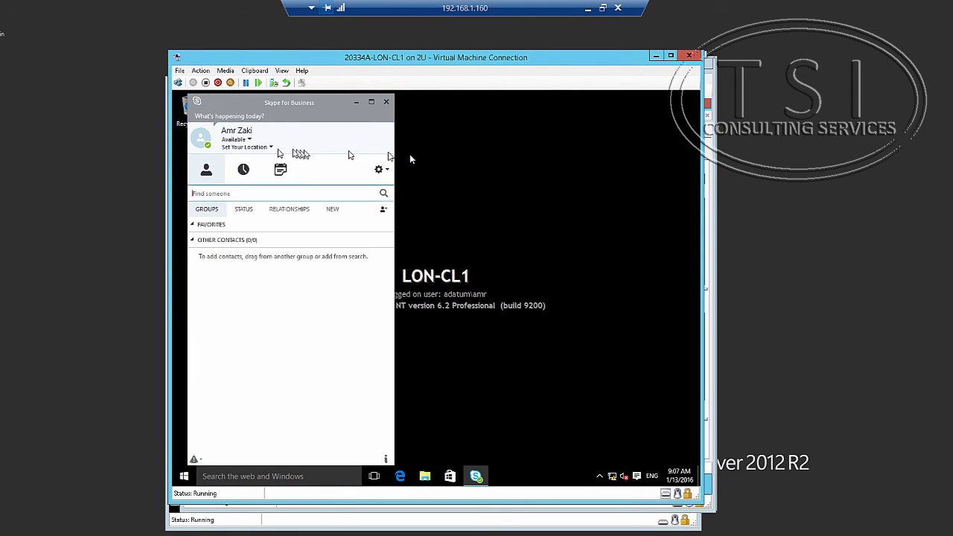
left_click(249, 140)
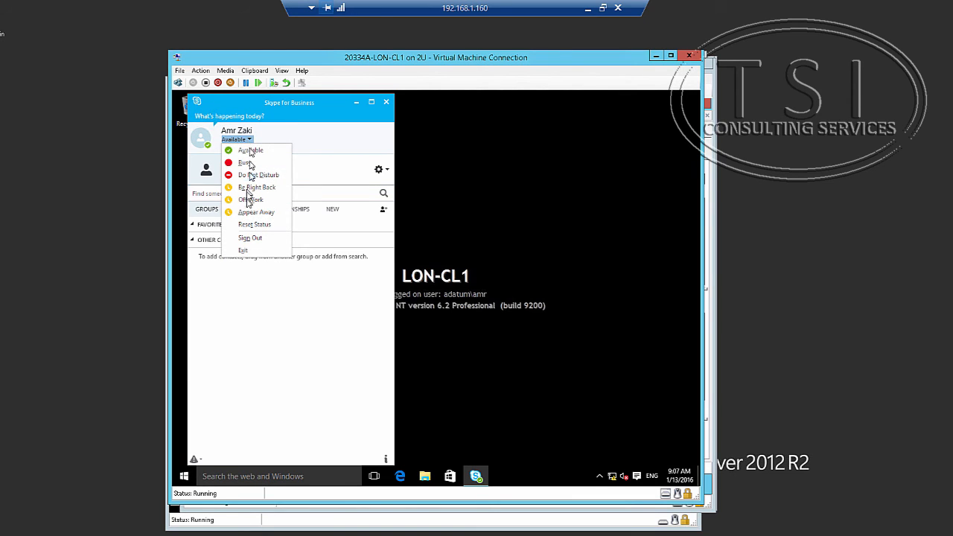
left_click(249, 237)
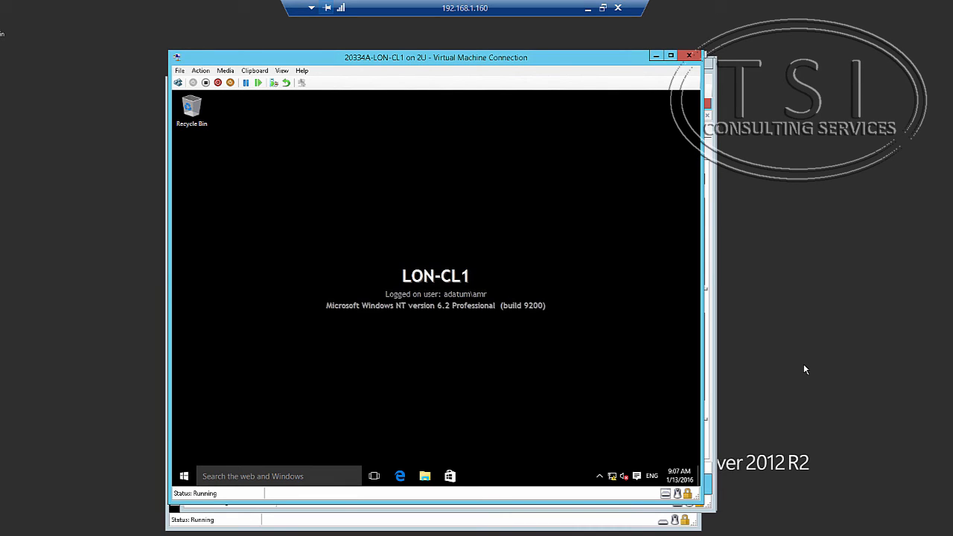
left_click(425, 478)
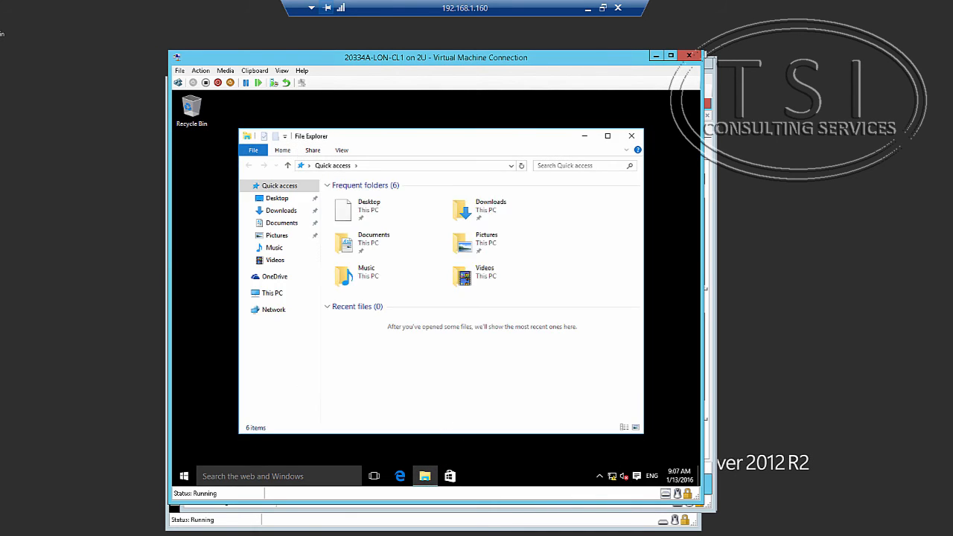
Browse to C:\Users and dismiss the Administrator.ADATUM permission prompt.
left_click(277, 293)
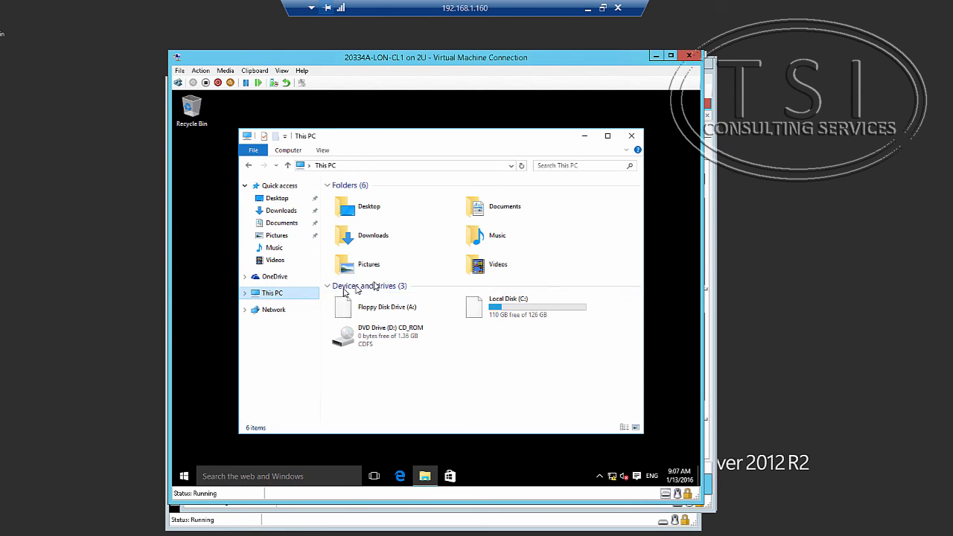
left_click(548, 311)
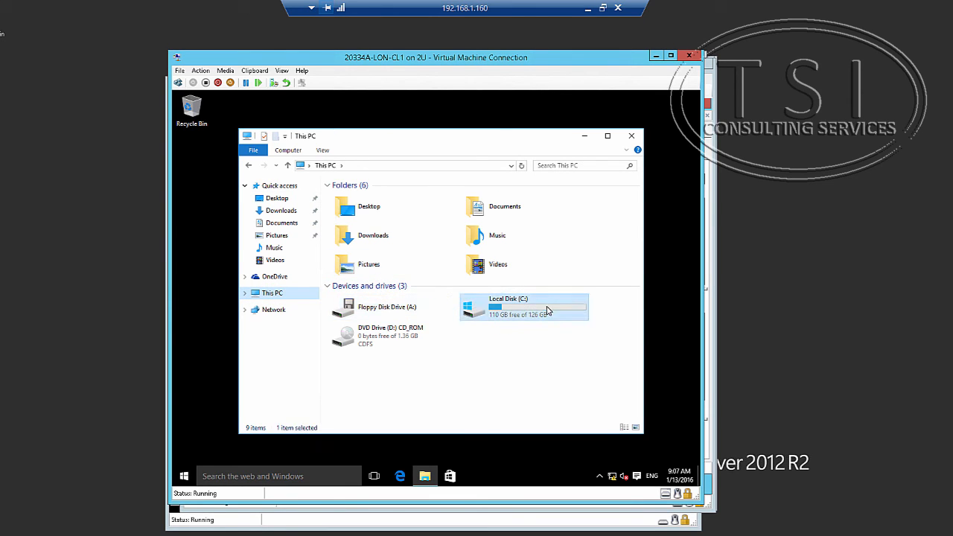
double_click(547, 311)
double_click(345, 264)
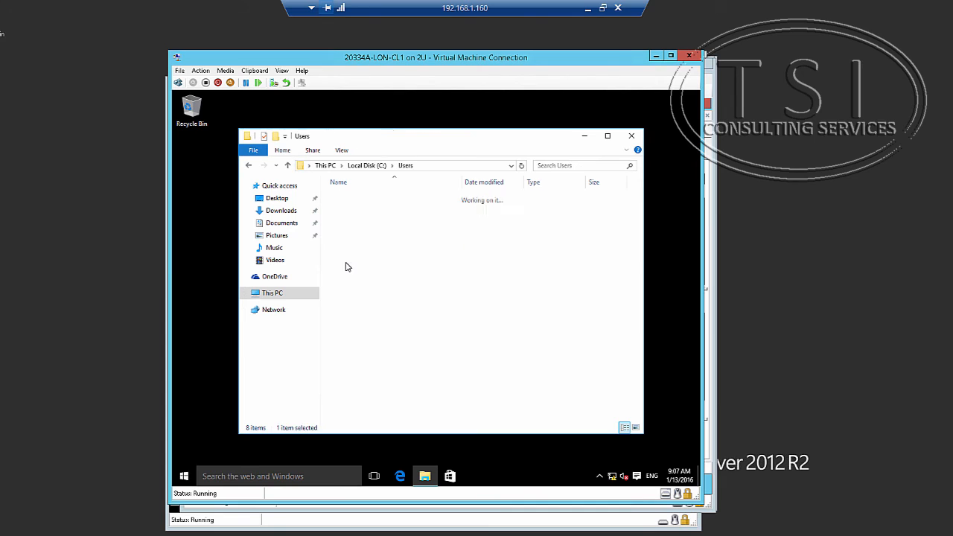
double_click(356, 220)
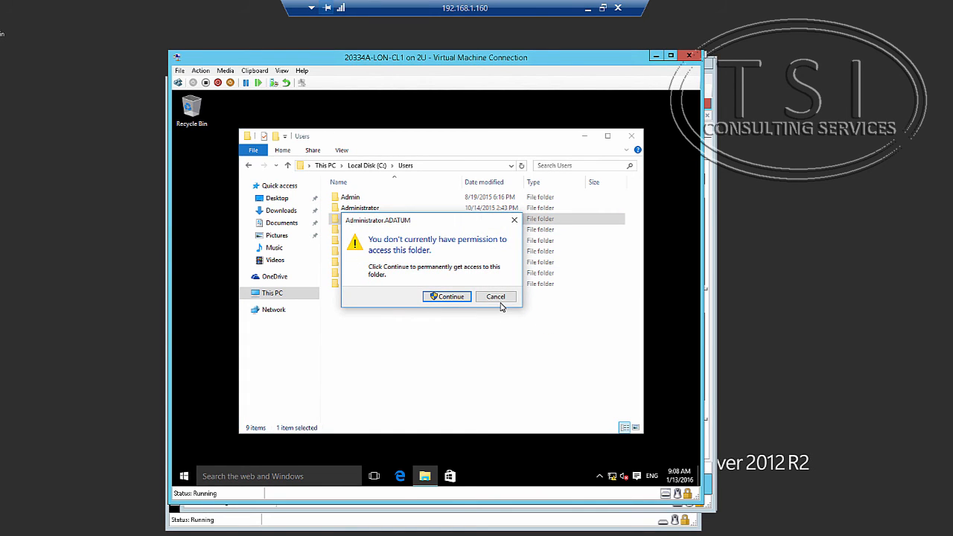
left_click(496, 299)
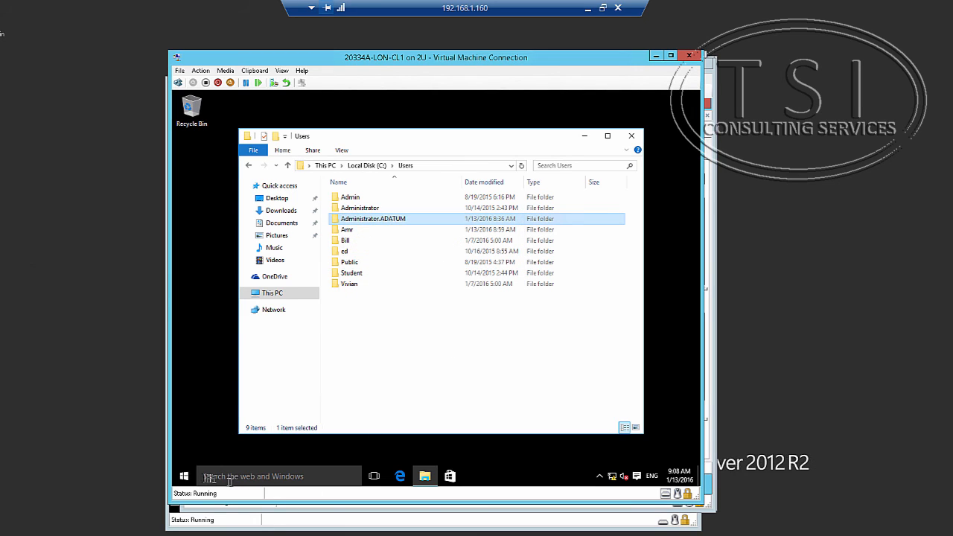
Sign out of Windows on LON-CL1 from the Win+X menu.
right_click(184, 475)
mouse_move(232, 457)
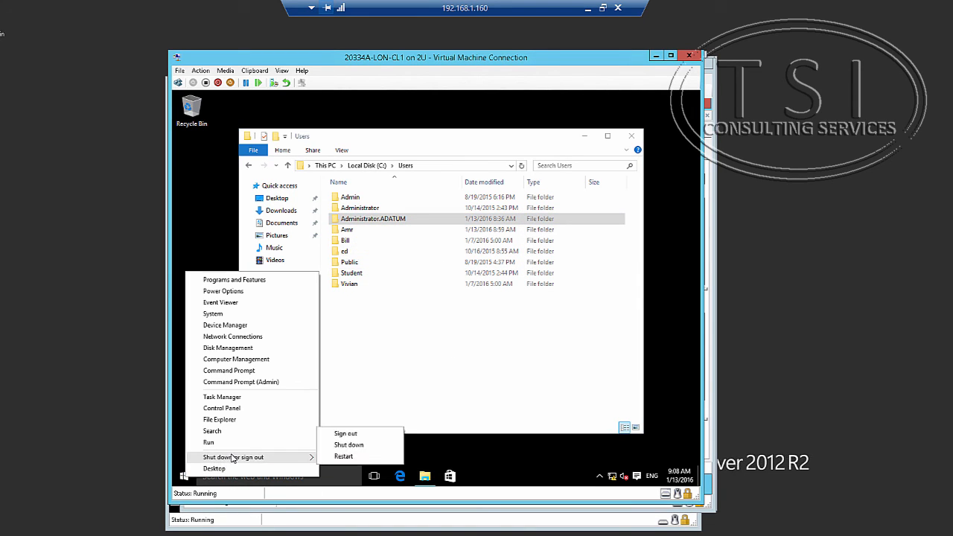
left_click(345, 434)
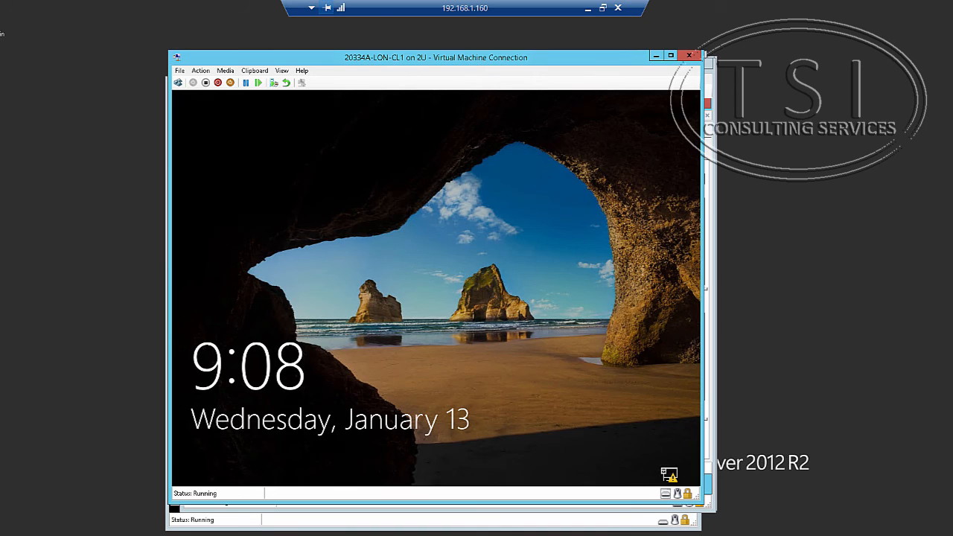
Try signing in as the local administrator with its password.
left_click(524, 268)
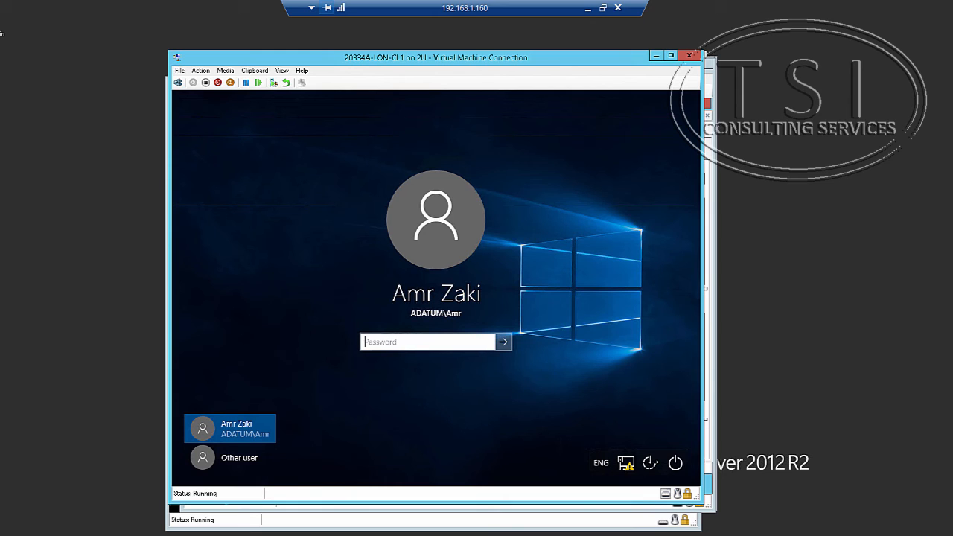
left_click(242, 457)
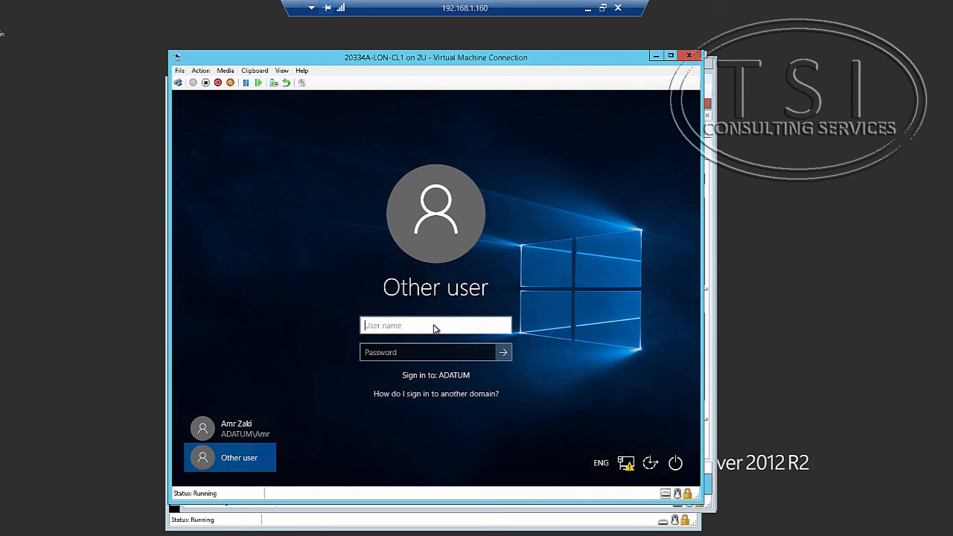
type("administrator")
key("Tab")
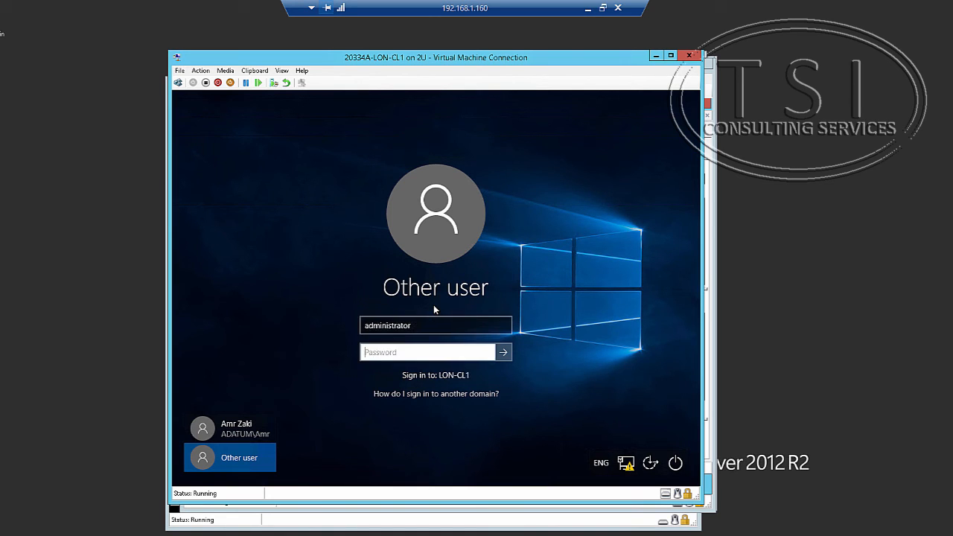
type("Pa$$w0rd")
key("Return")
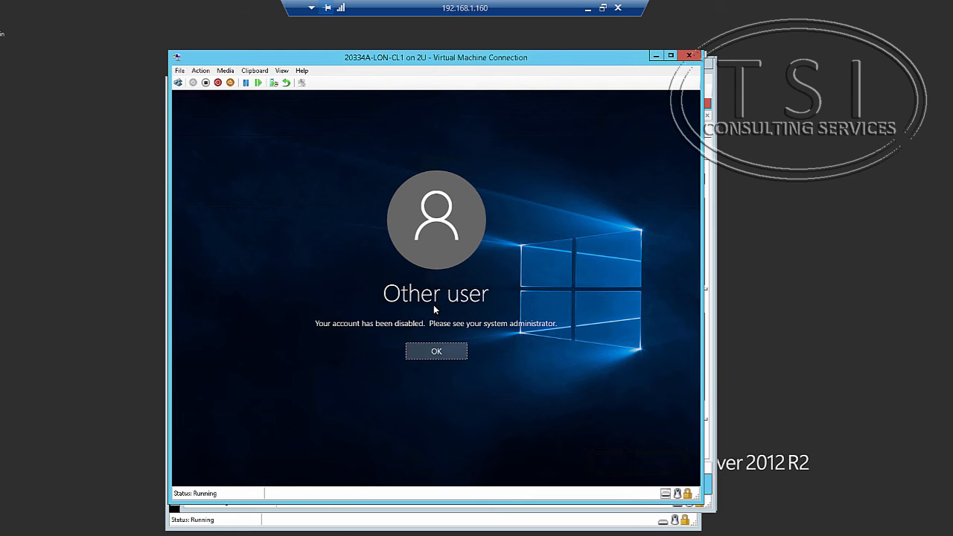
Sign in as adatum\administrator with its password after dismissing the disabled-account message.
left_click(434, 356)
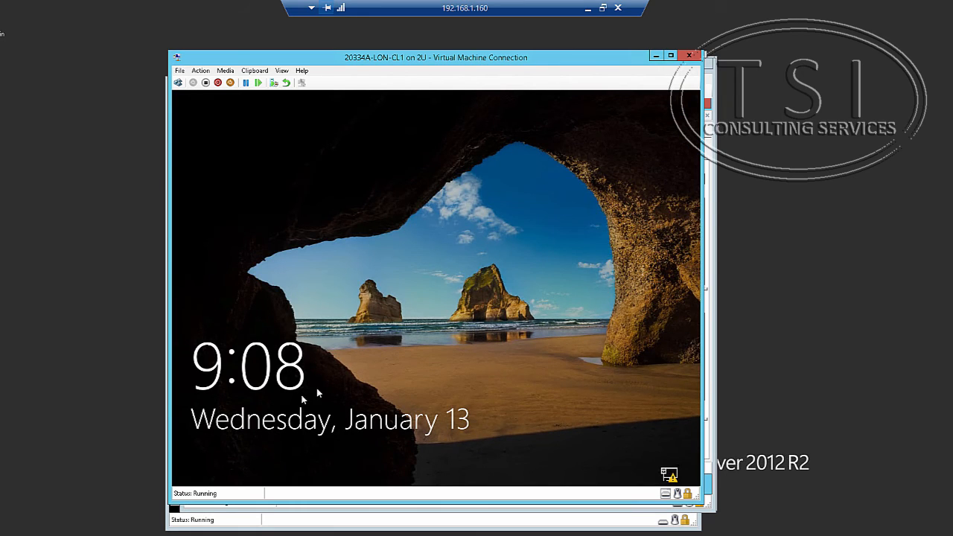
left_click(380, 340)
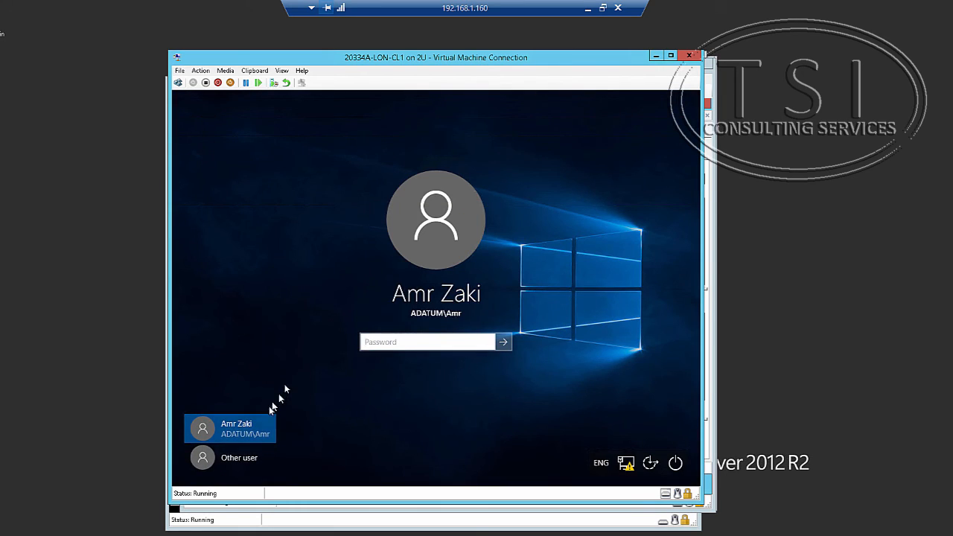
left_click(253, 458)
type("a")
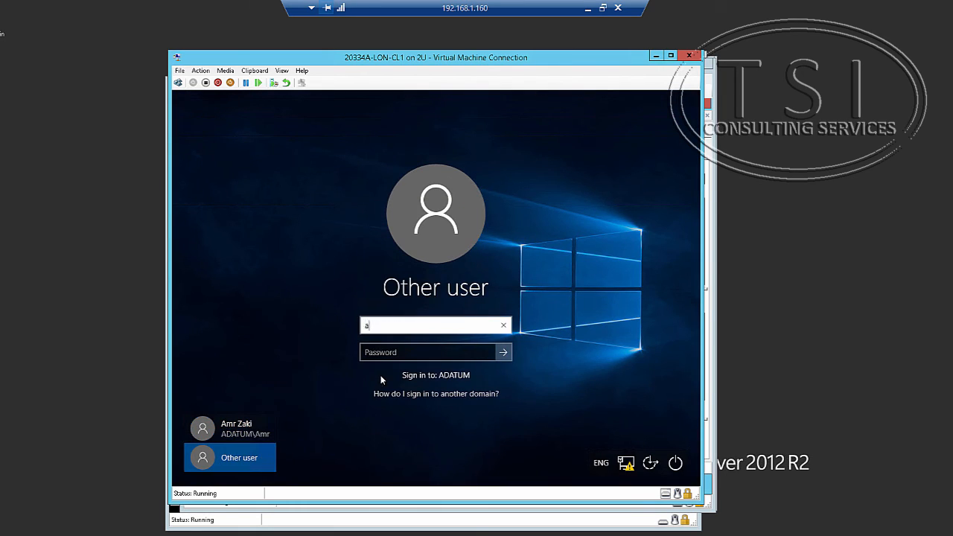
type("datumadministrator")
key("Tab")
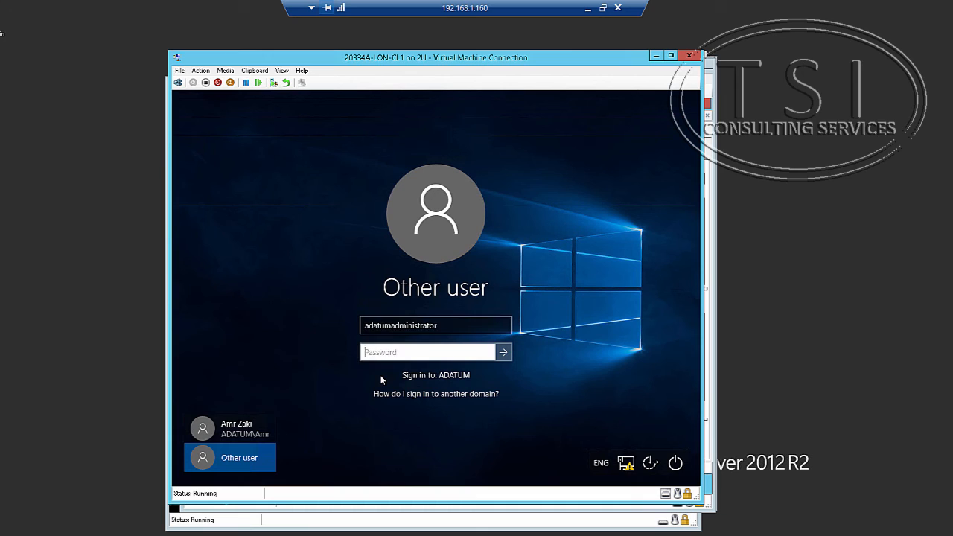
type("Pa$$w0rd")
left_click(391, 332)
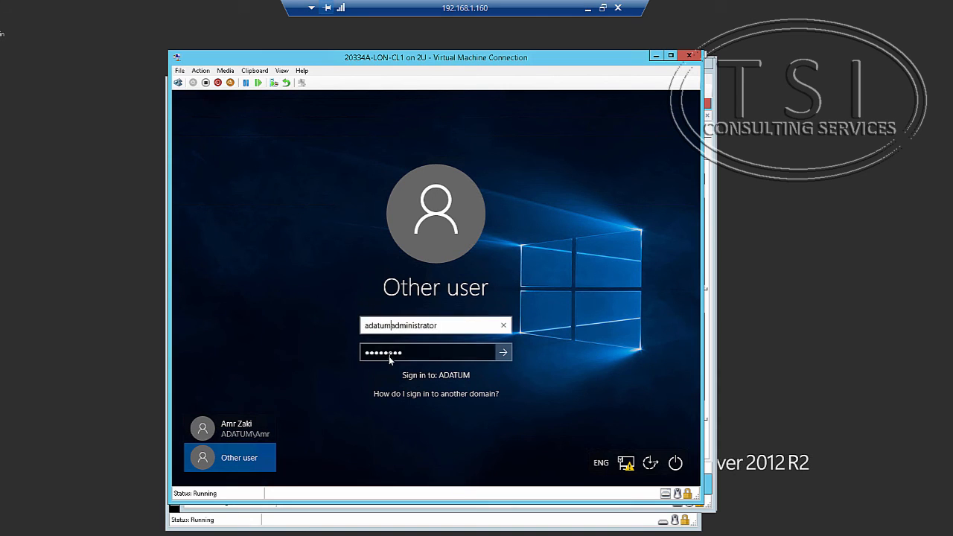
type("\\")
key("Return")
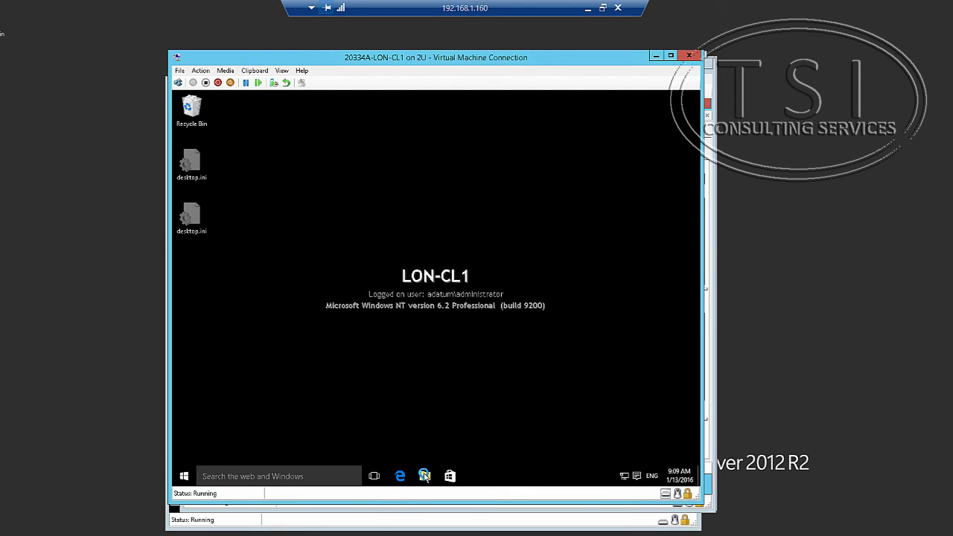
Browse to C:\Users\Administrator.ADATUM\AppData\Local\Microsoft\Office\15.0\Lync.
left_click(424, 475)
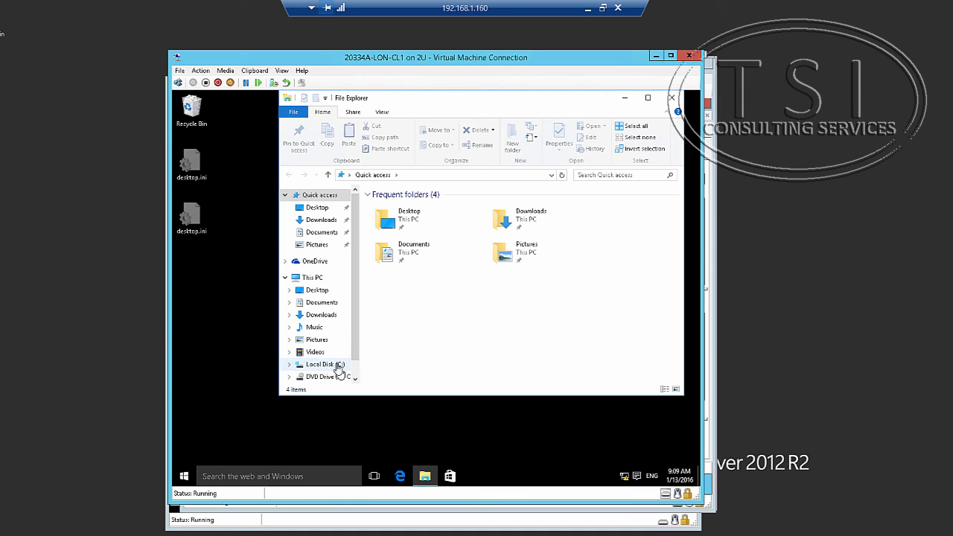
left_click(338, 364)
left_click(386, 339)
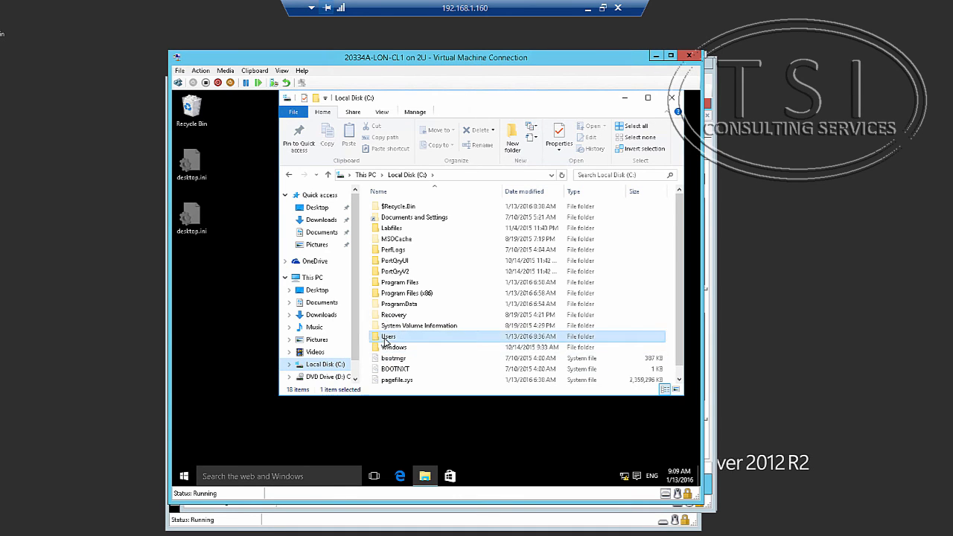
double_click(385, 339)
double_click(399, 226)
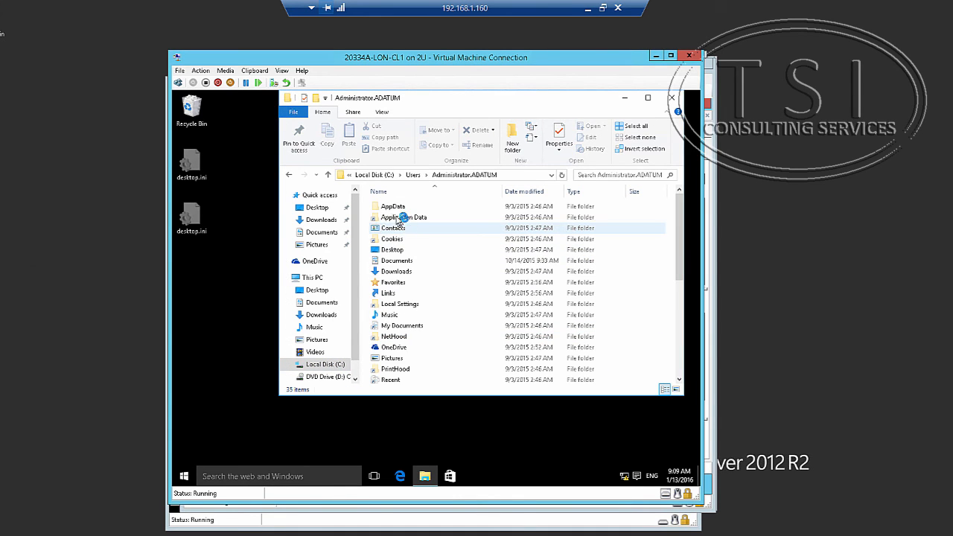
double_click(392, 207)
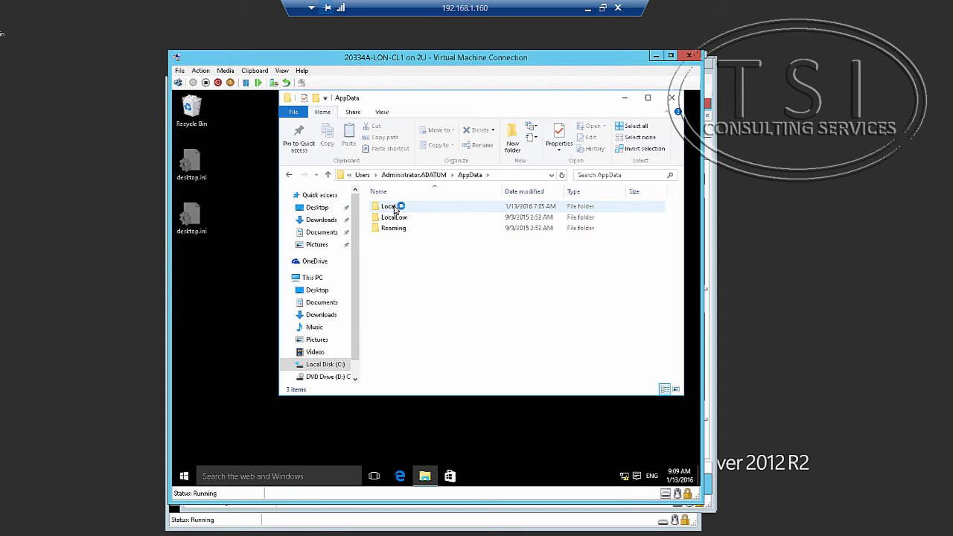
double_click(395, 207)
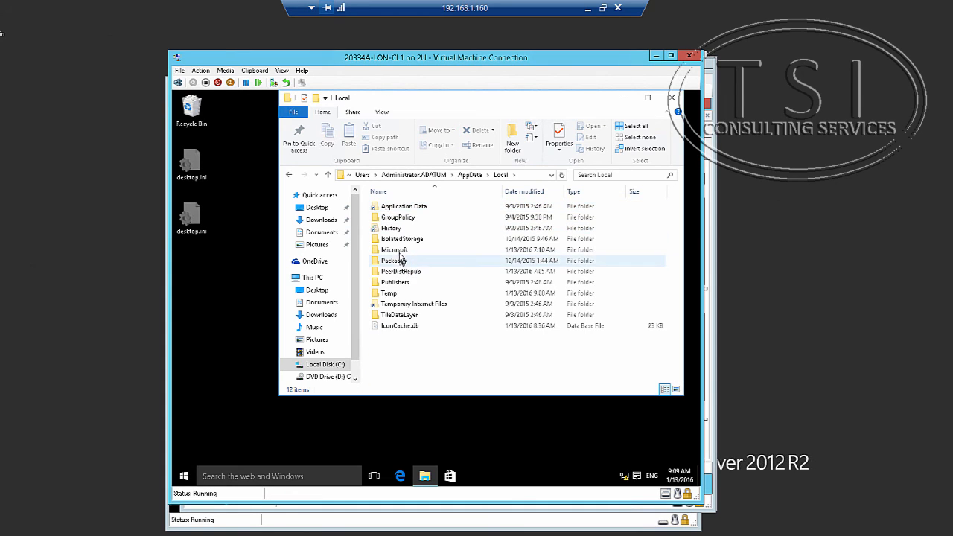
double_click(395, 250)
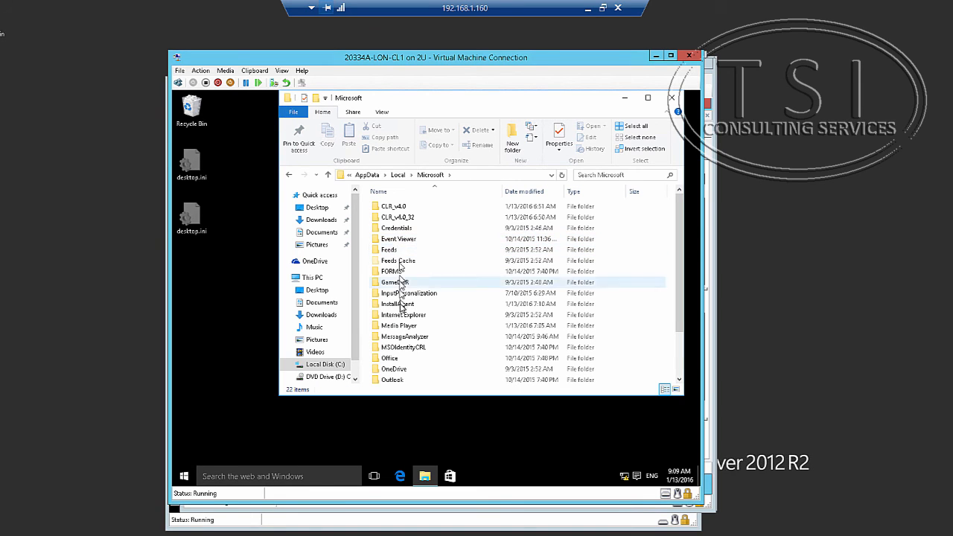
double_click(390, 359)
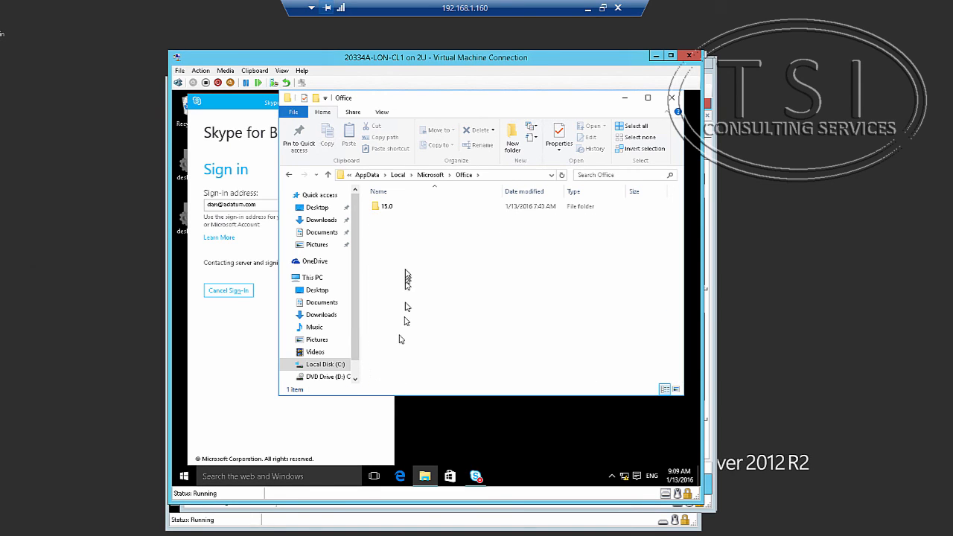
double_click(405, 211)
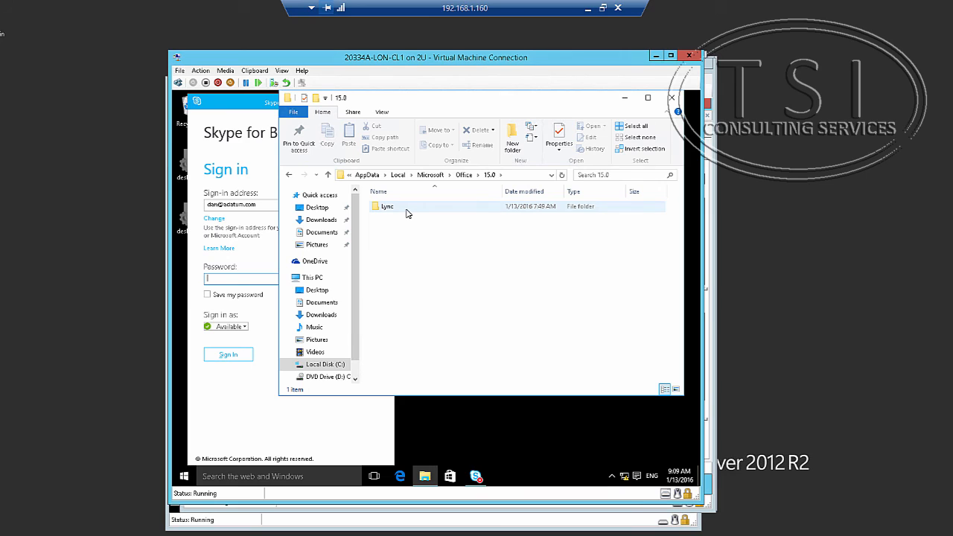
double_click(406, 212)
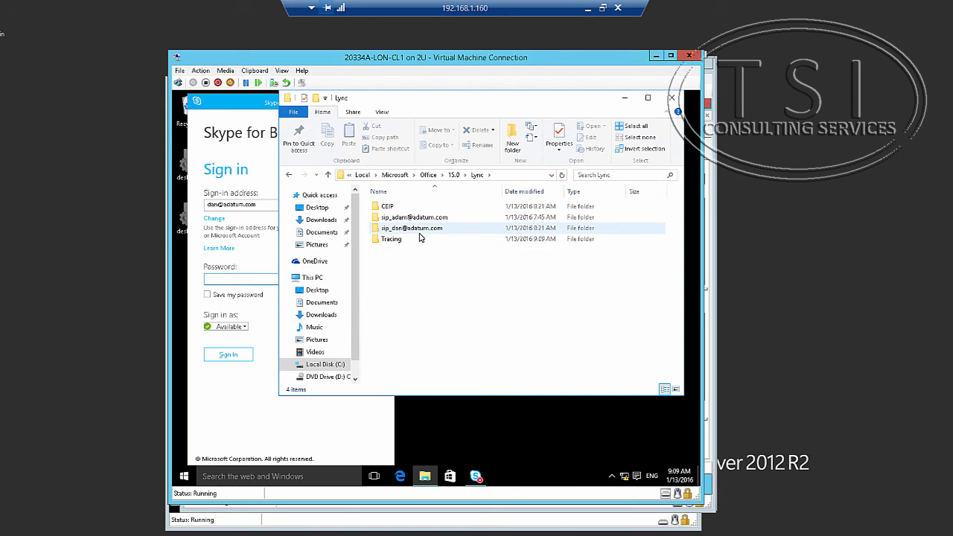
mouse_move(419, 236)
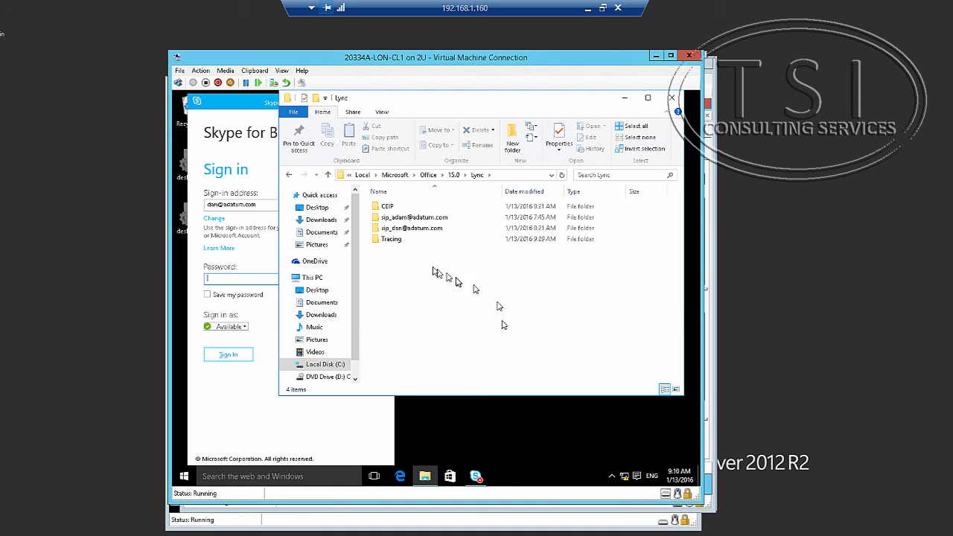
In the sip profile folder, delete GalContacts.db and GalContacts.db.idx.
left_click(410, 218)
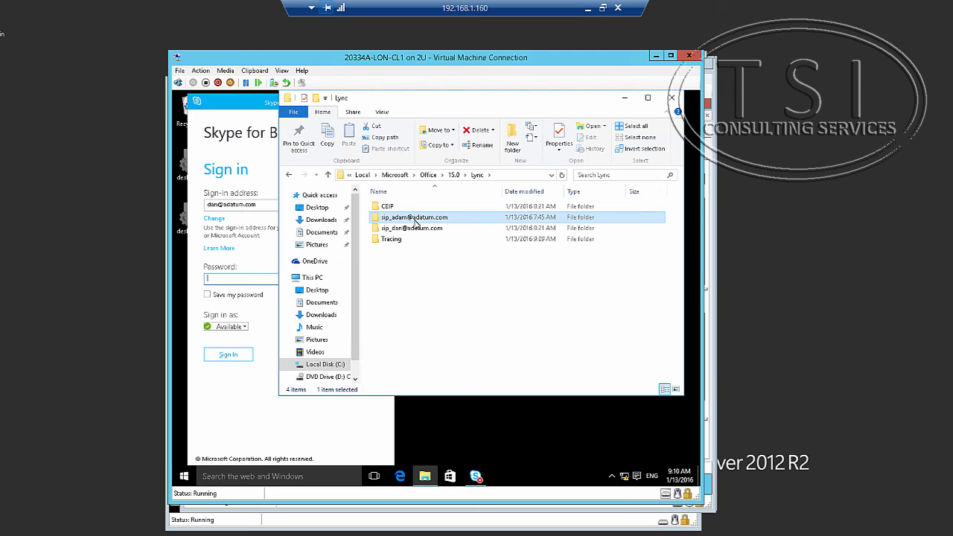
right_click(413, 220)
left_click(405, 217)
double_click(408, 217)
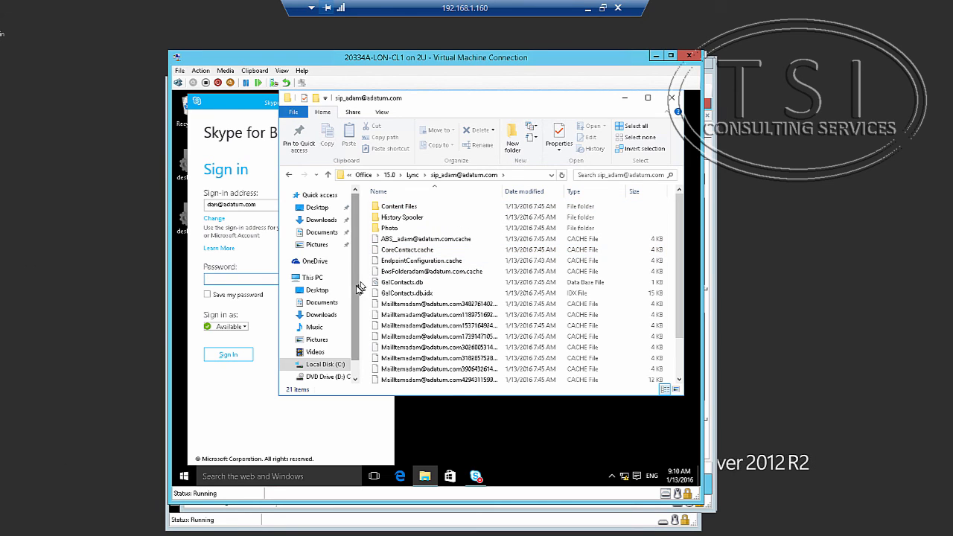
left_click(401, 285)
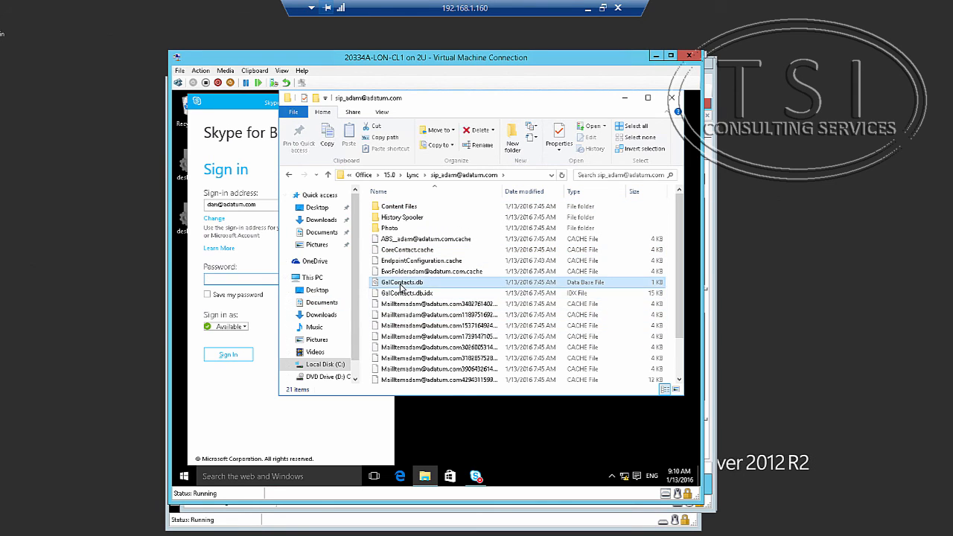
left_click(402, 295, "ctrl")
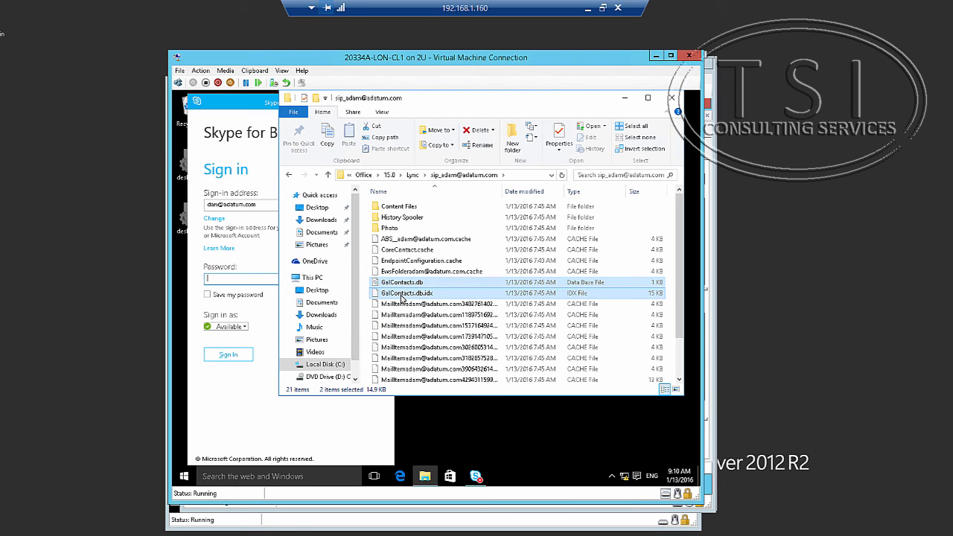
key("Delete")
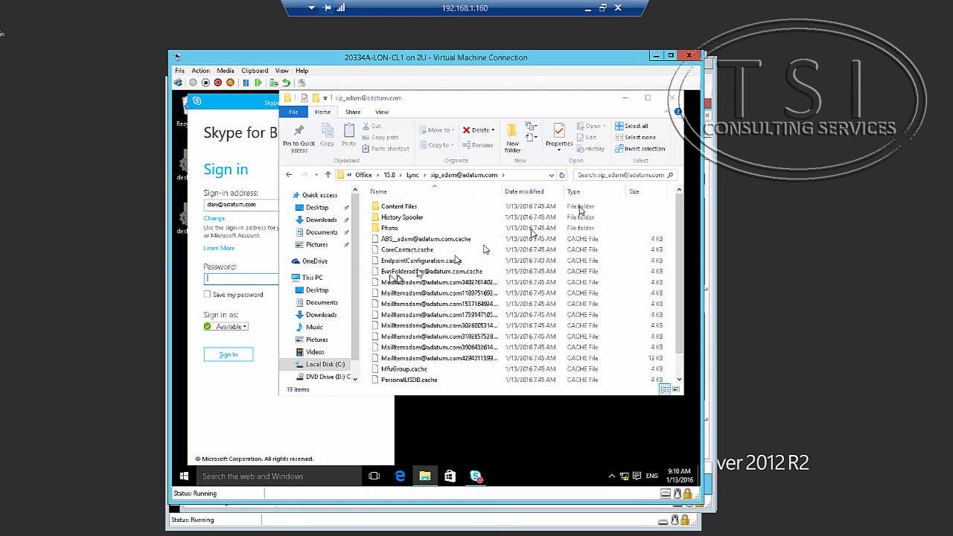
left_click(250, 403)
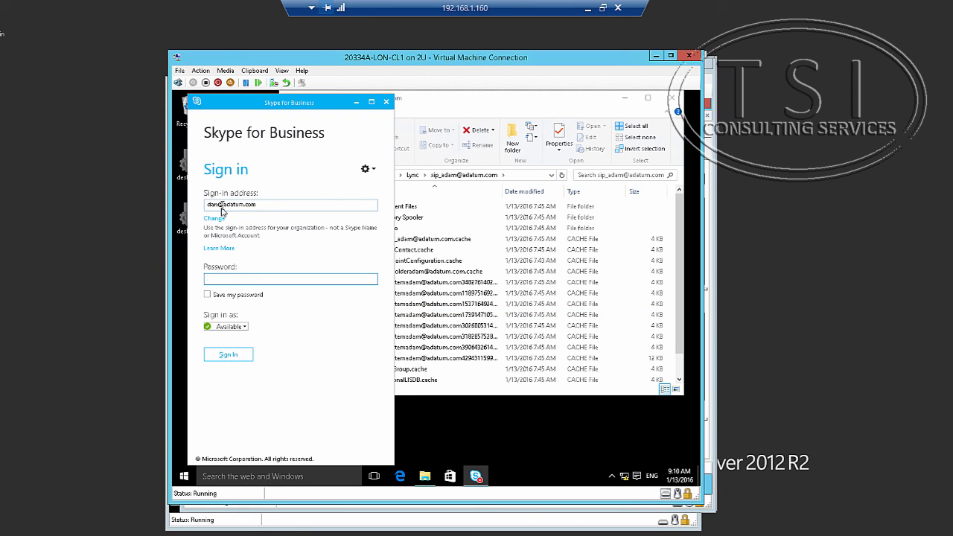
Reopen the Skype for Business sign-in window and select the sign-in address.
left_click_drag(218, 204, 198, 204)
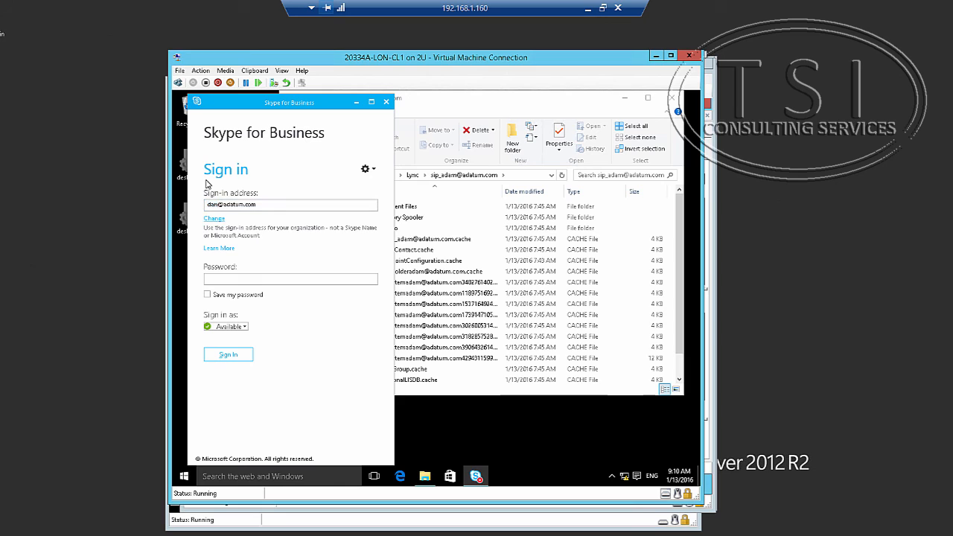
key("Tab")
left_click_drag(218, 203, 161, 210)
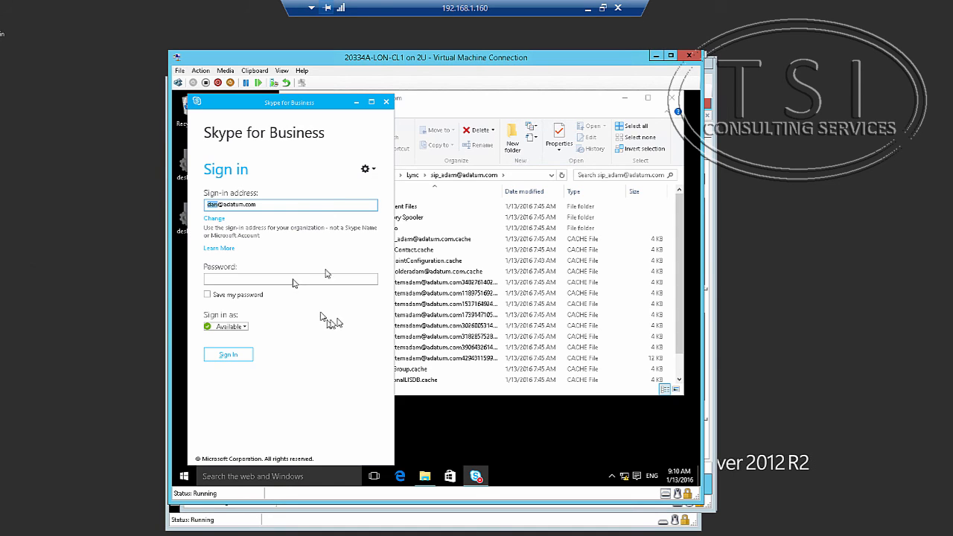
left_click(388, 102)
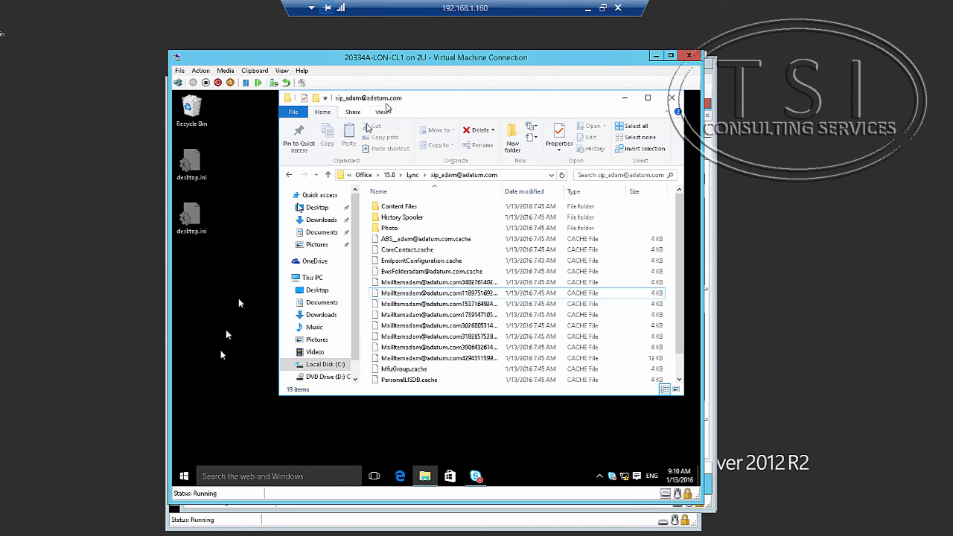
left_click(476, 477)
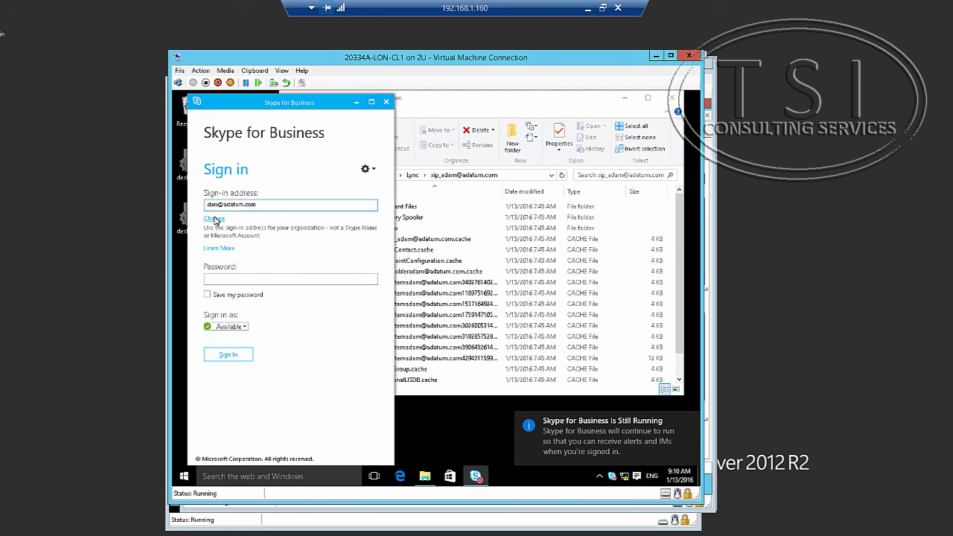
left_click(214, 219)
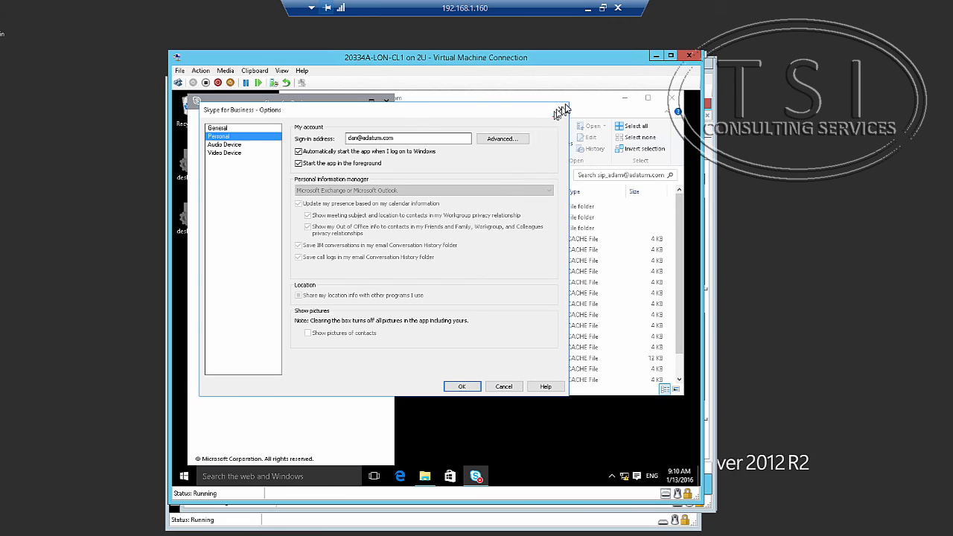
left_click(561, 110)
left_click(272, 207)
left_click_drag(272, 207, 97, 210)
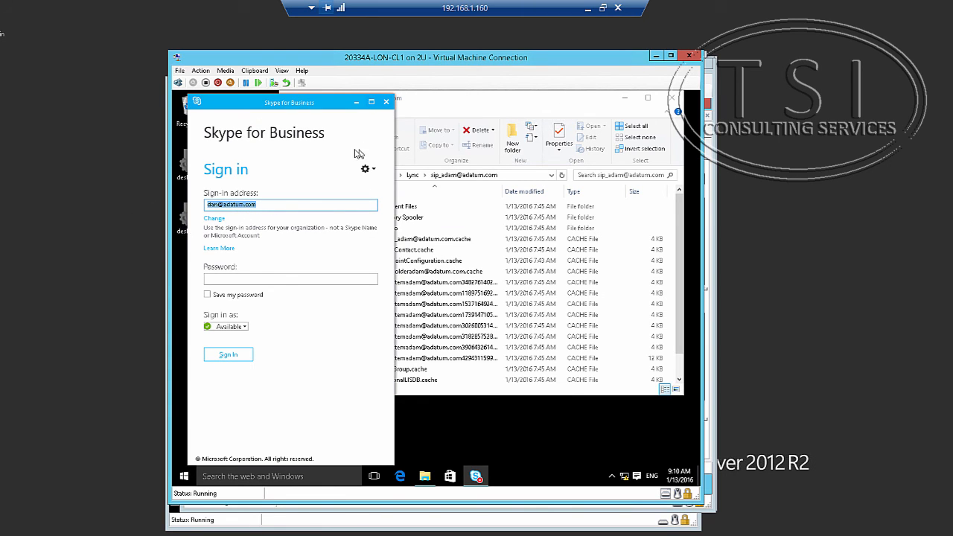
Exit Skype for Business, relaunch it from Start, and select the sign-in address.
left_click(373, 170)
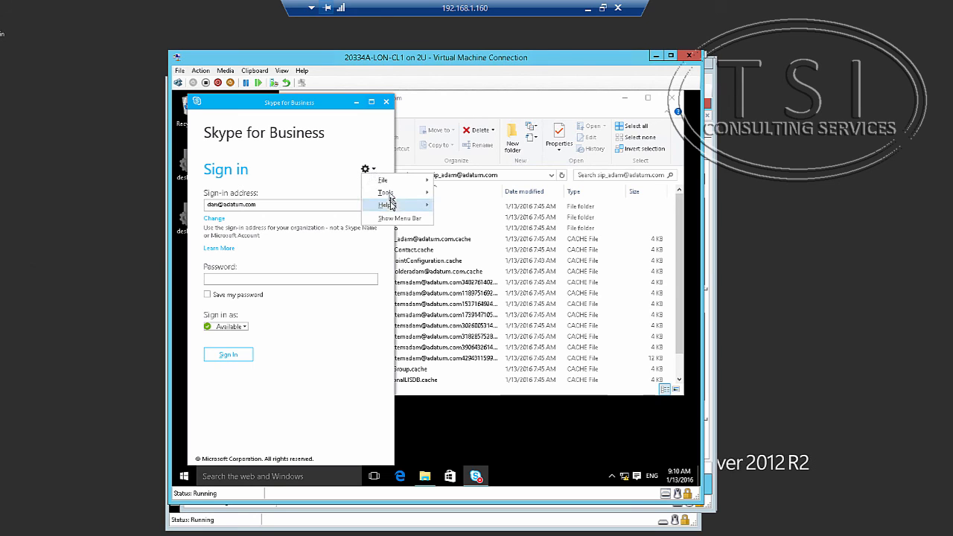
mouse_move(394, 196)
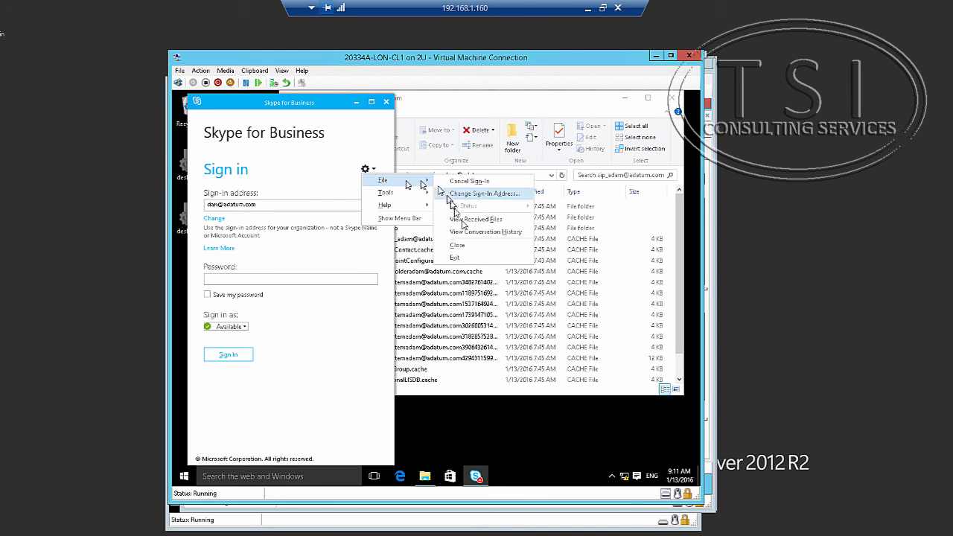
left_click(470, 258)
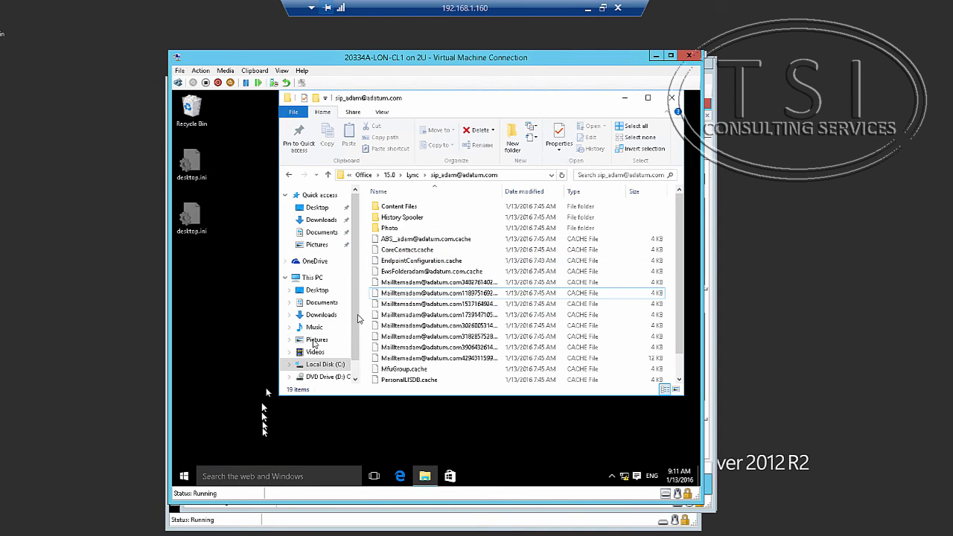
left_click(184, 477)
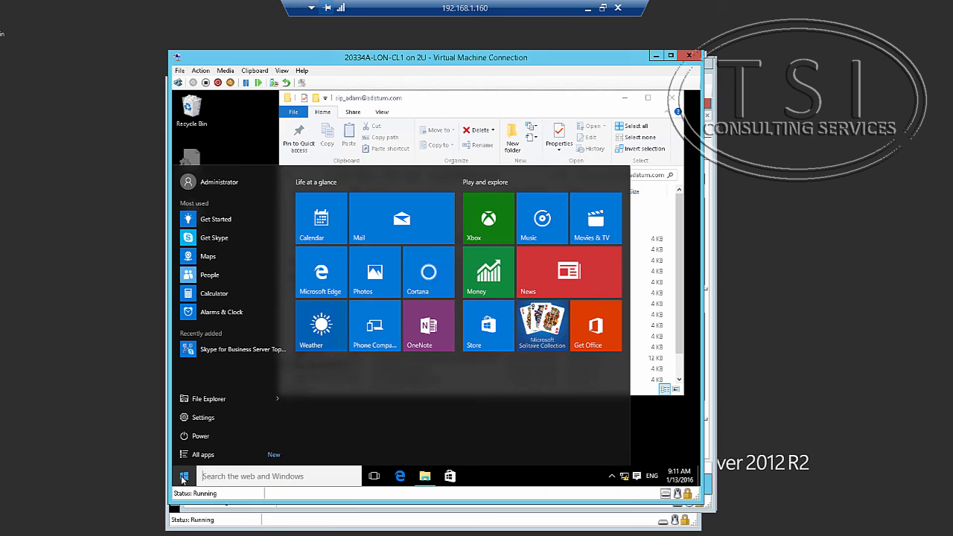
left_click(222, 351)
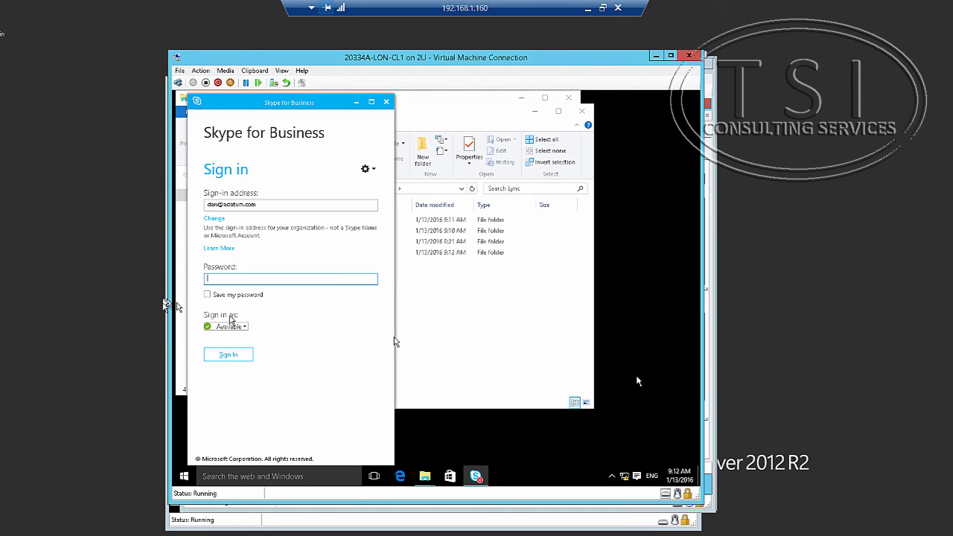
double_click(217, 204)
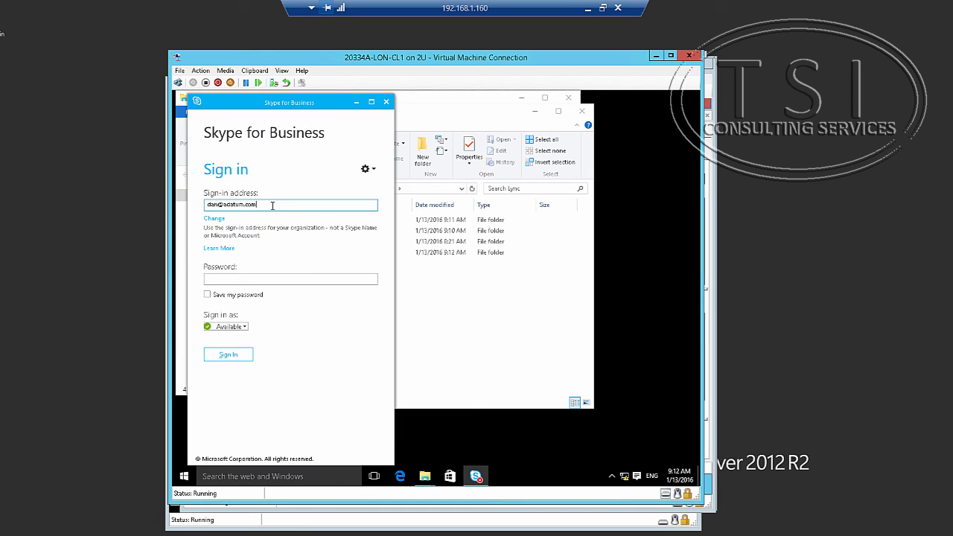
left_click_drag(272, 206, 173, 205)
Change the sign-in address user name to 'adam', then sign in with the password.
left_click(367, 168)
mouse_move(420, 180)
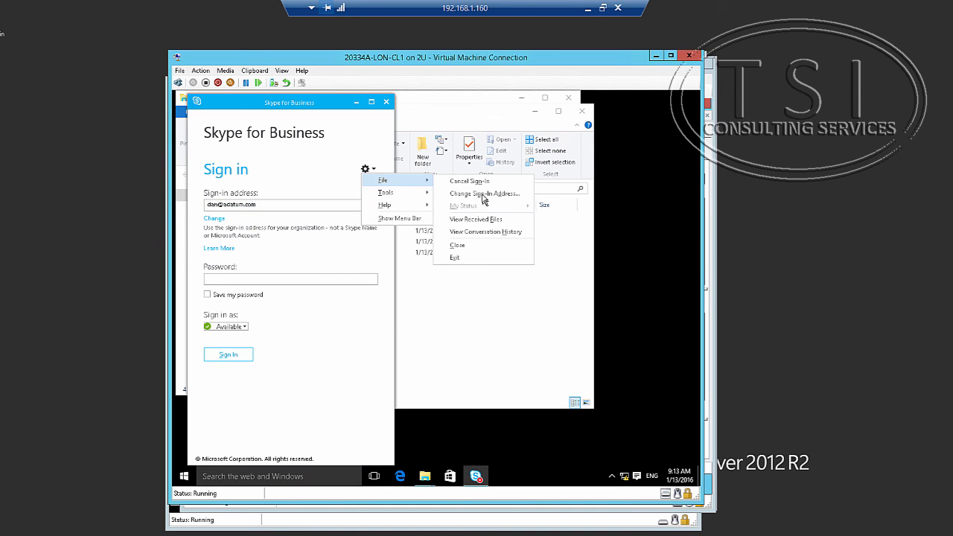
left_click(484, 195)
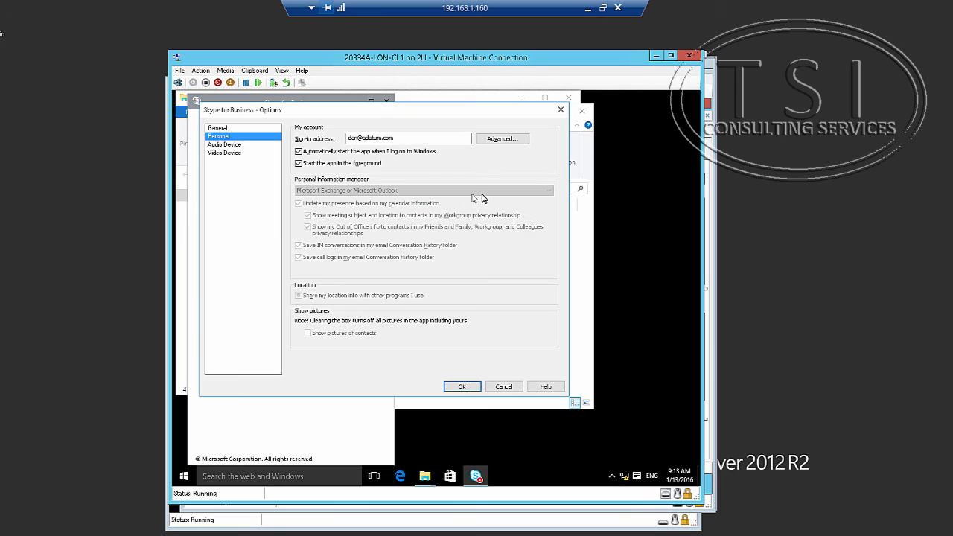
left_click(357, 138)
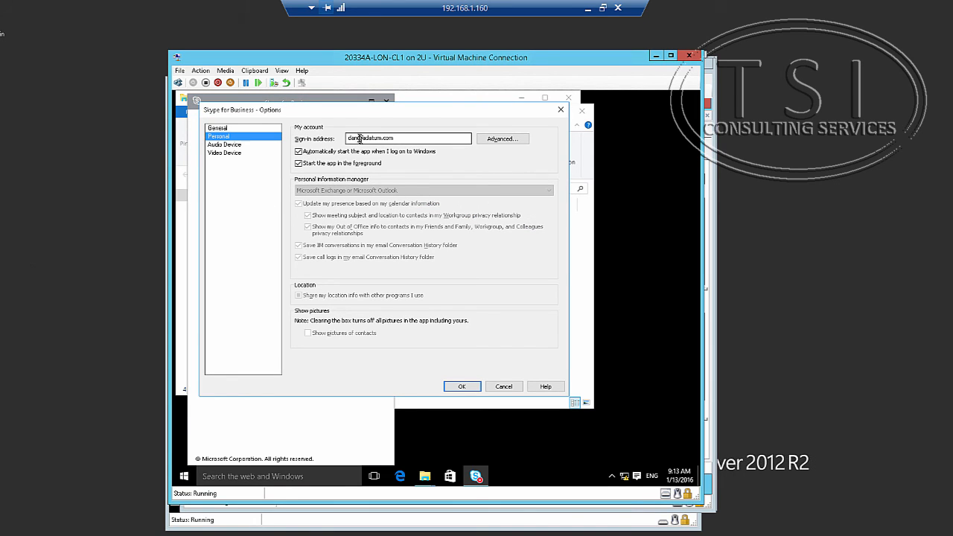
left_click_drag(360, 139, 300, 139)
type("adam")
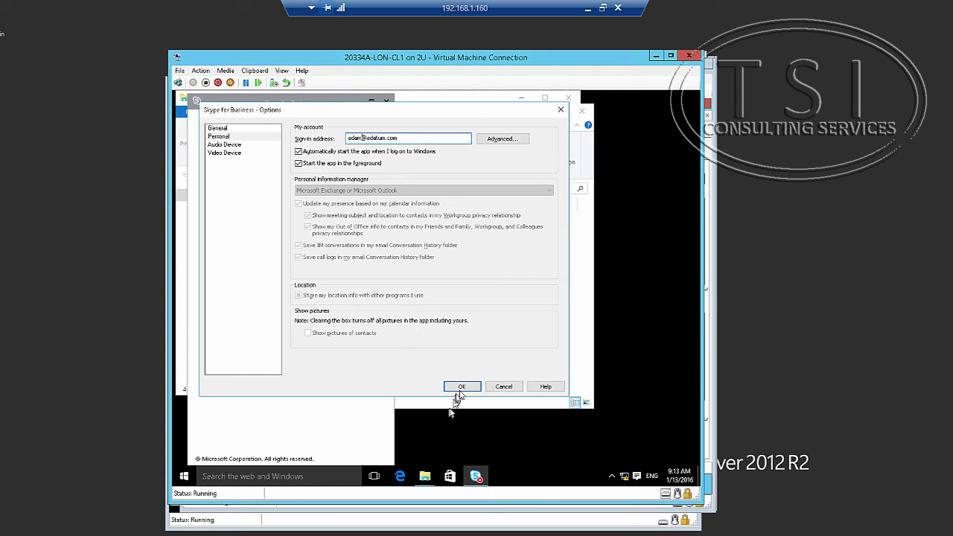
left_click(463, 387)
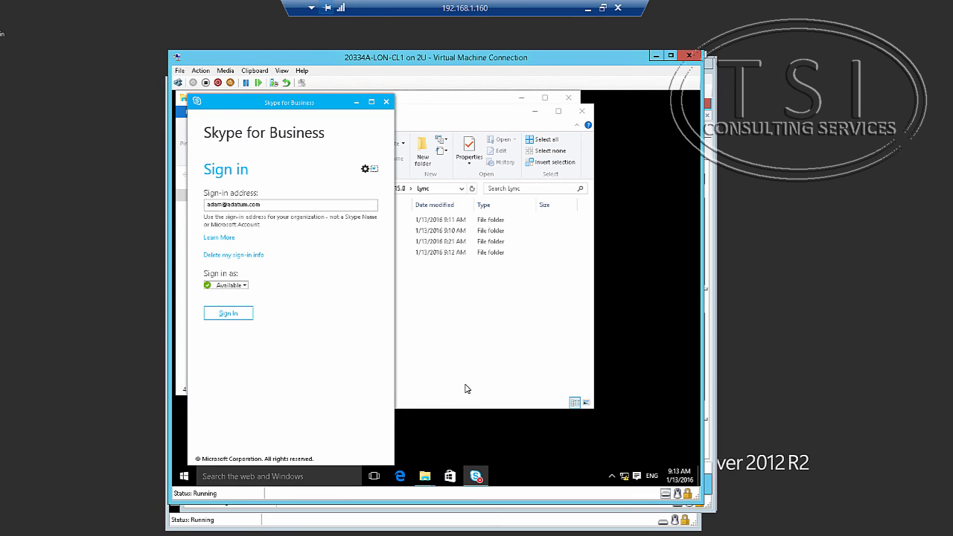
left_click(227, 314)
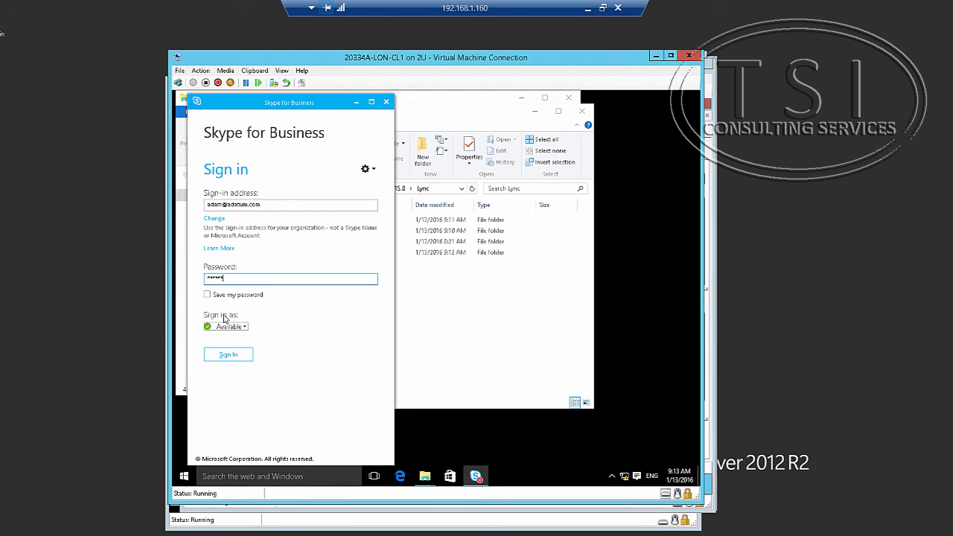
key("Return")
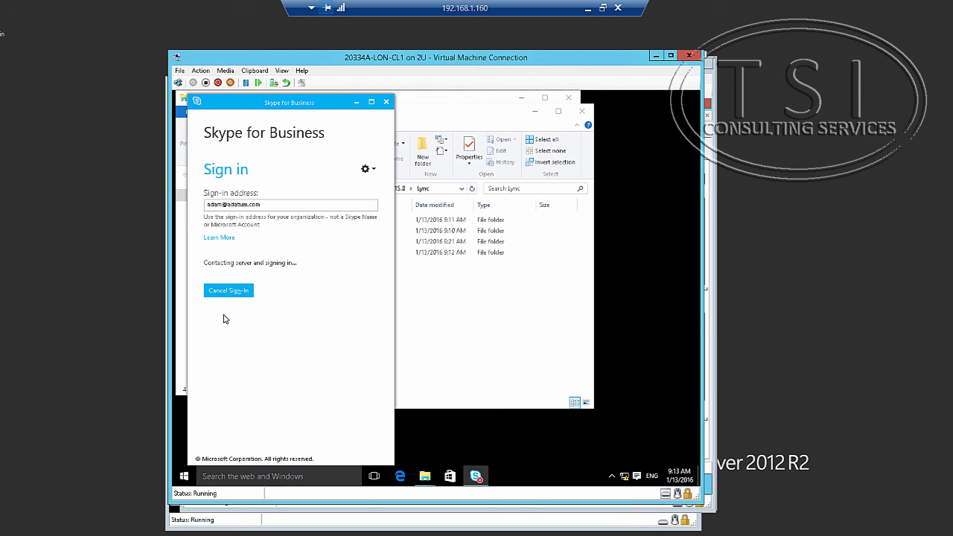
Open the signed-in user's sip_ cache folder and look over its new database and IDX files.
left_click(411, 298)
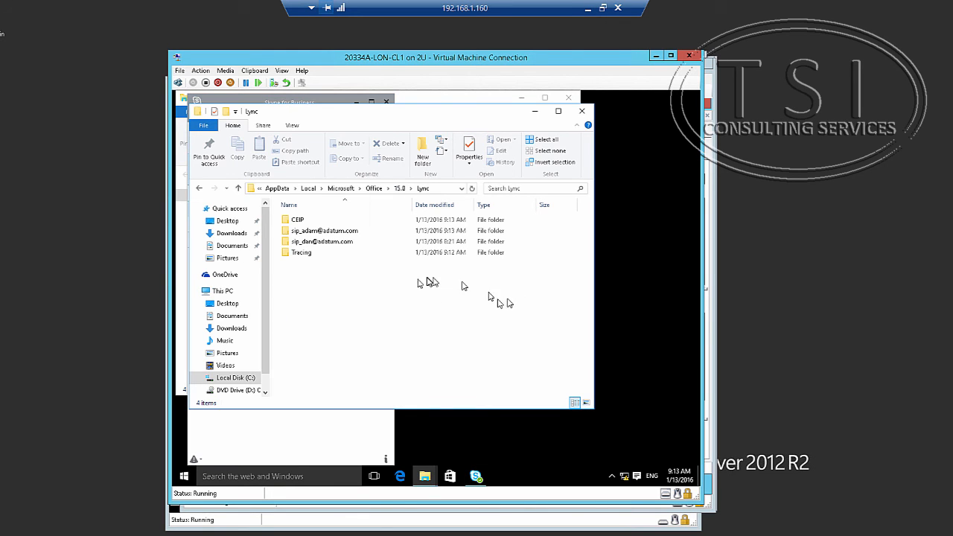
double_click(318, 235)
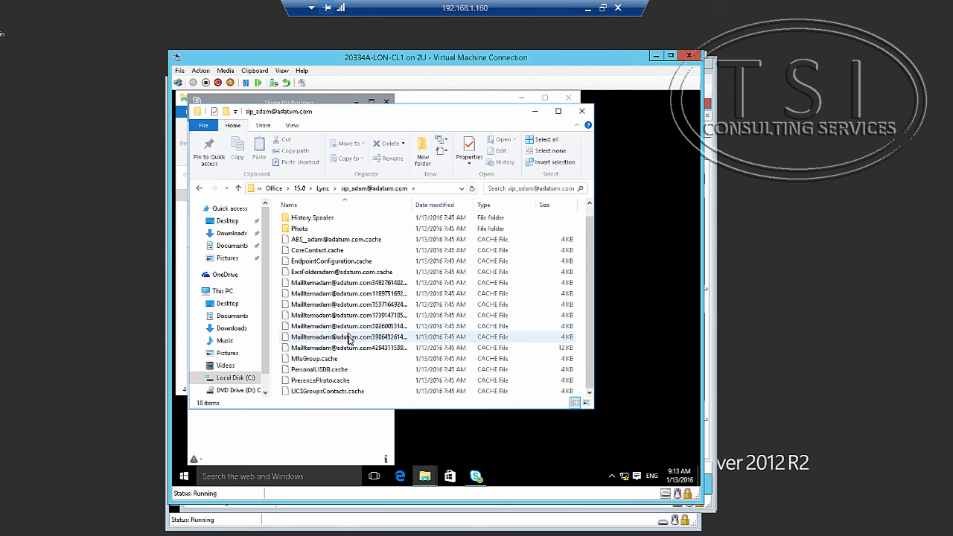
scroll(479, 298, "down", 1)
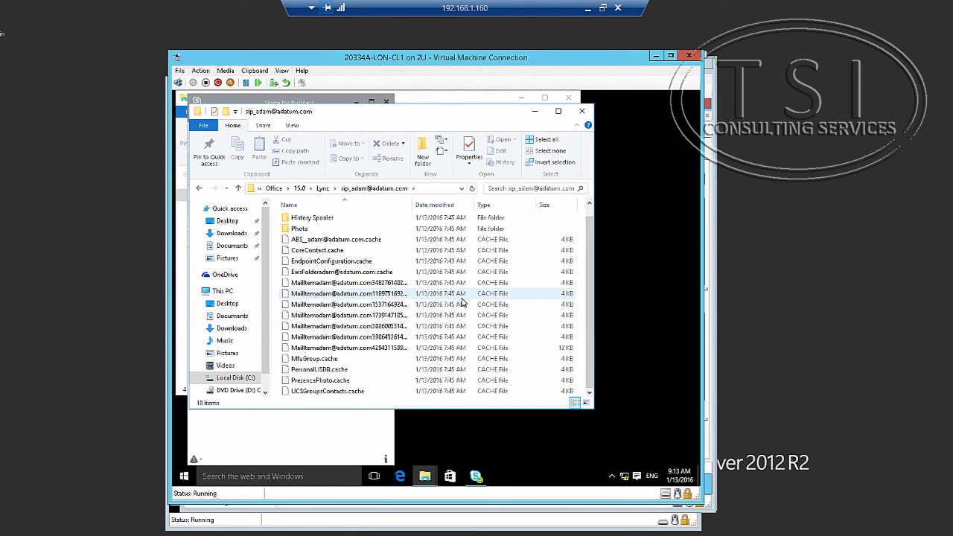
scroll(402, 318, "up", 1)
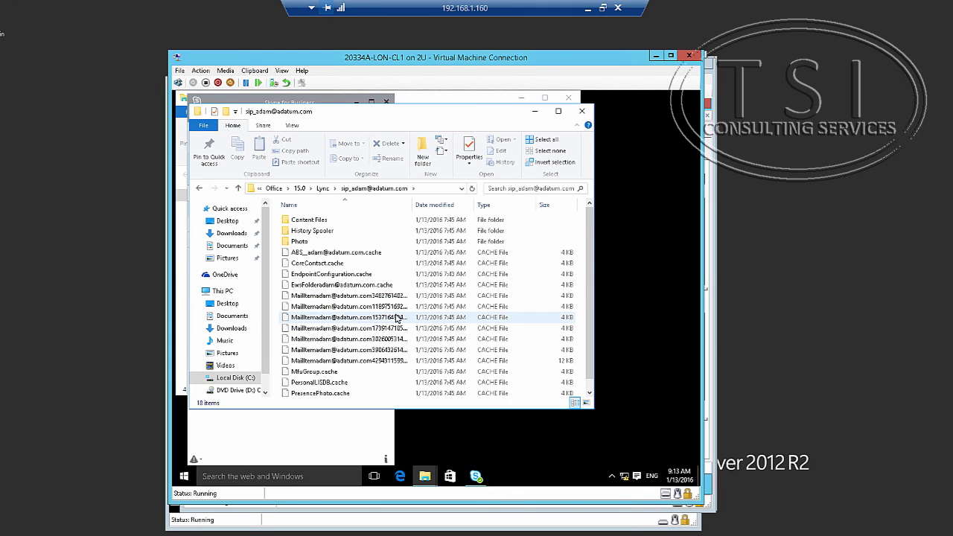
scroll(397, 318, "down", 1)
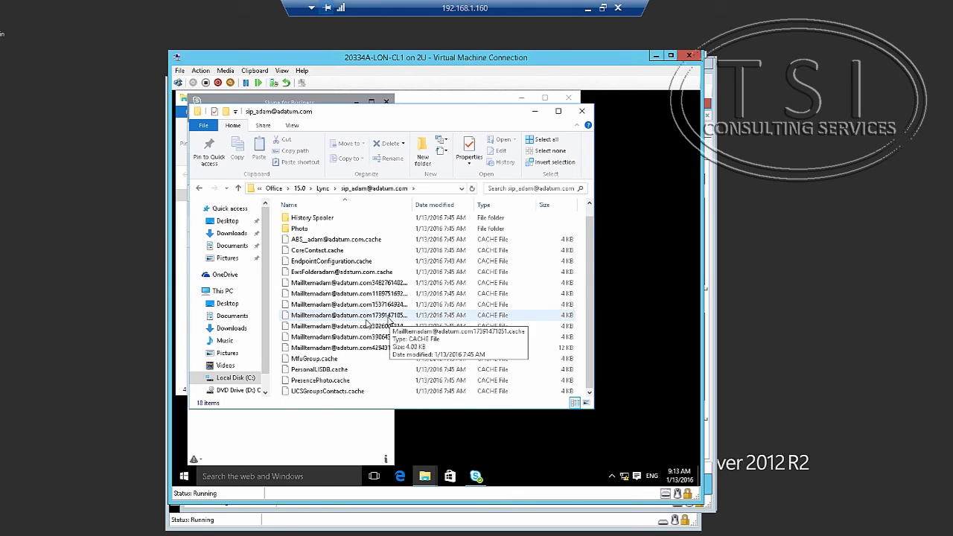
left_click(221, 477)
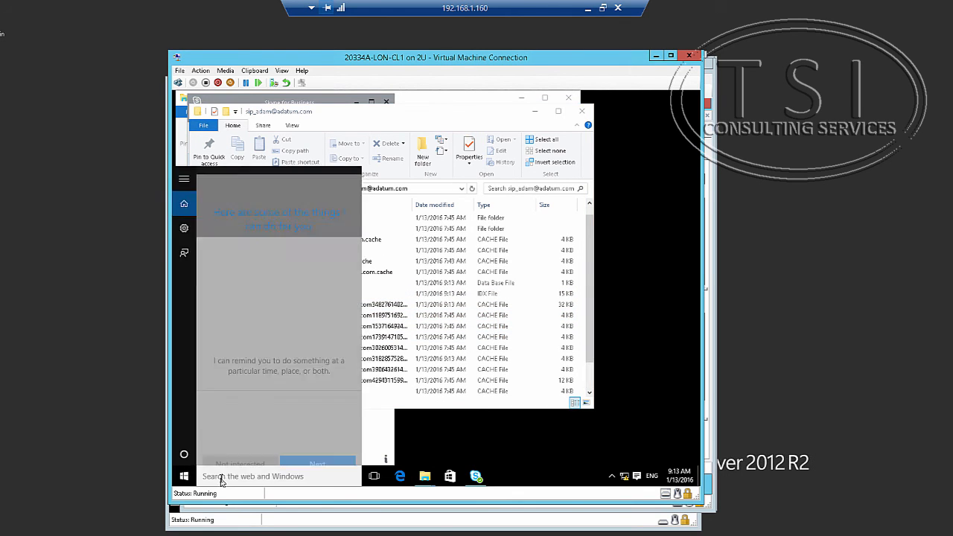
Run gpupdate /force in Command Prompt until the computer policy update completes successfully.
type("cmd")
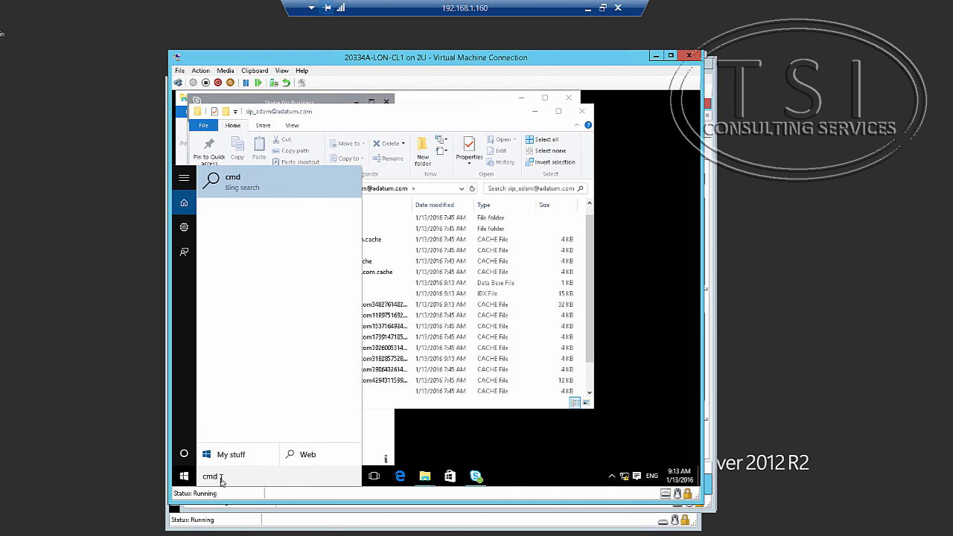
key("Return")
type("g")
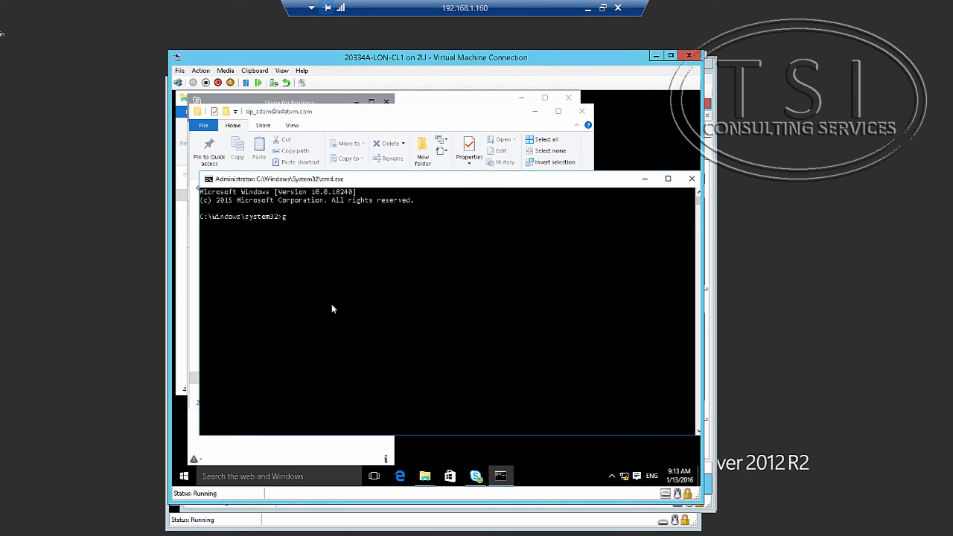
type("pupdate /force")
key("Return")
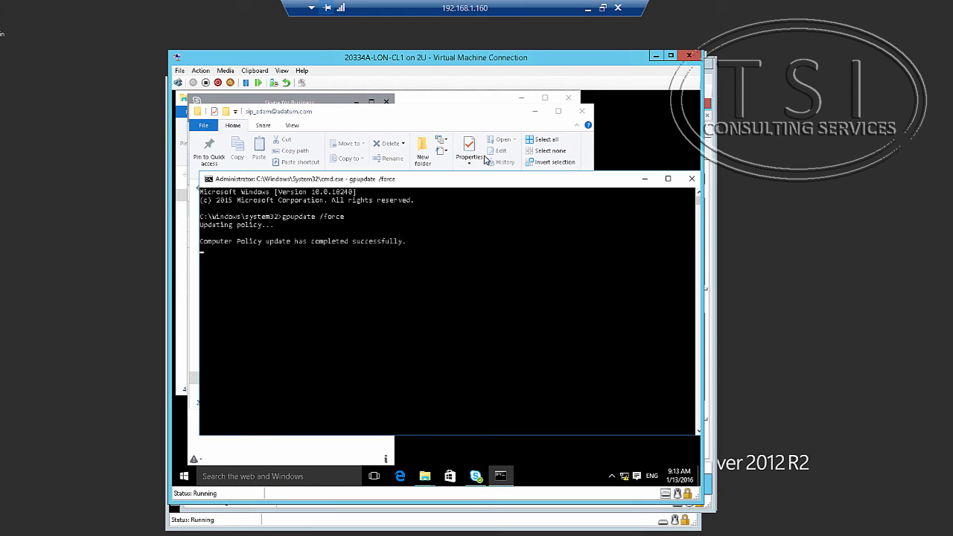
left_click(473, 119)
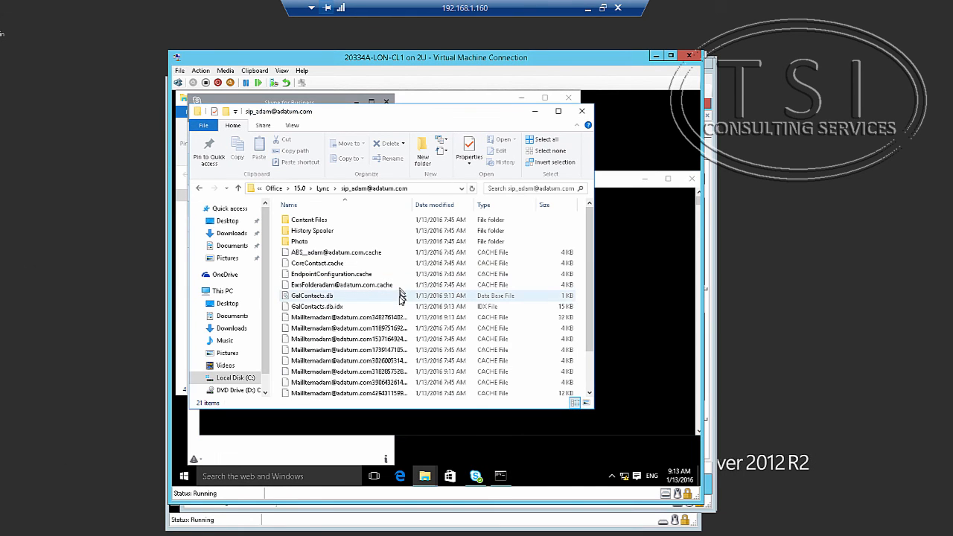
Select GalContacts.db.idx in the sip_ cache folder to check its size.
scroll(410, 309, "down", 2)
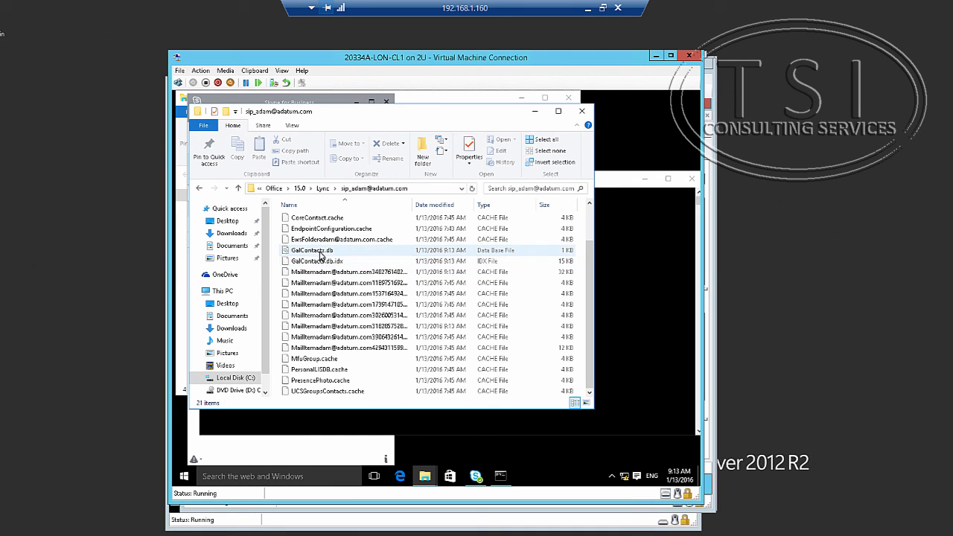
left_click(321, 262)
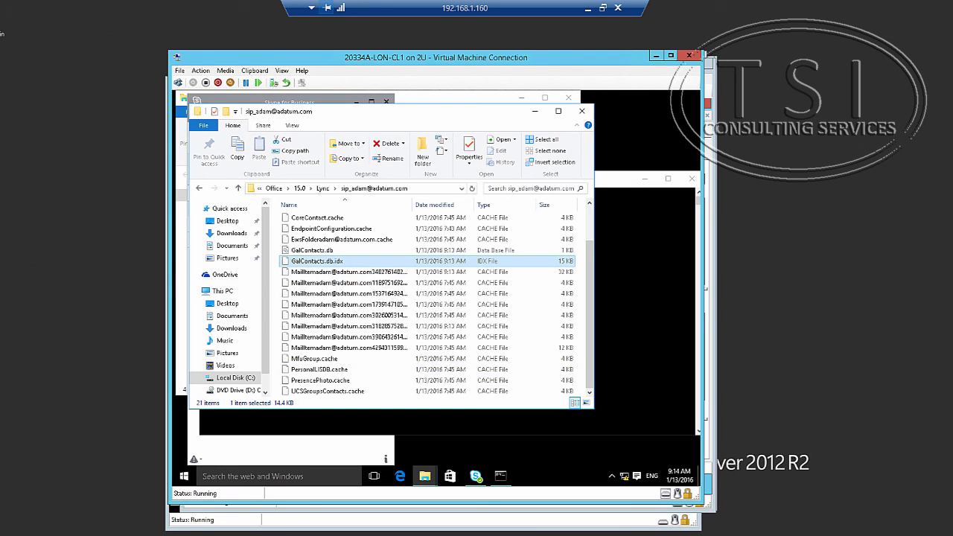
mouse_move(425, 477)
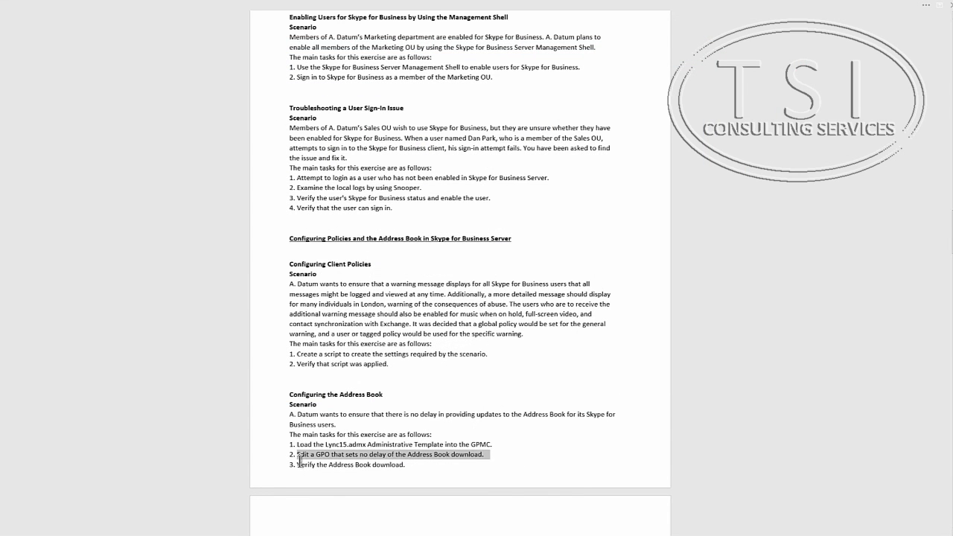
Highlight the 'Verify the Address Book download.' task line and scroll up toward the lab guide's start.
left_click_drag(298, 463, 447, 463)
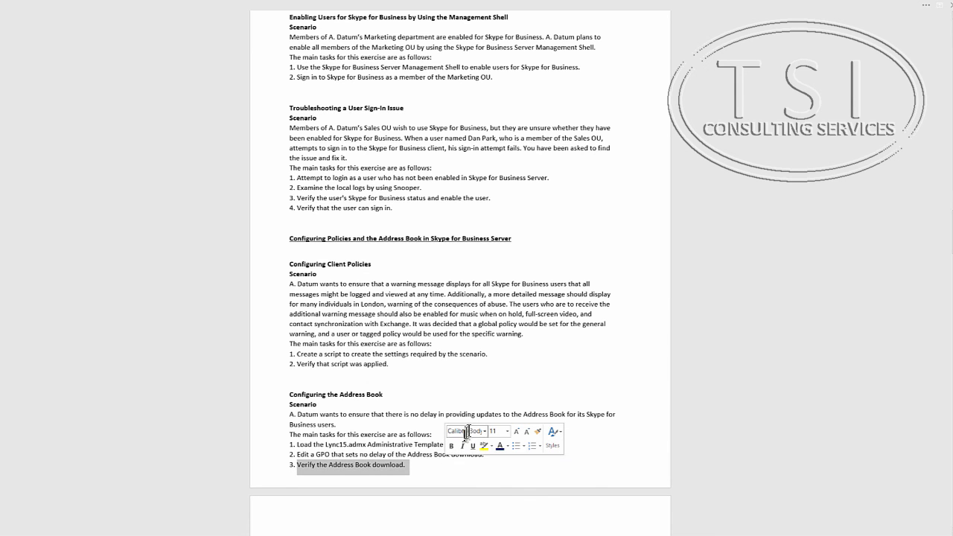
scroll(731, 244, "up", 4)
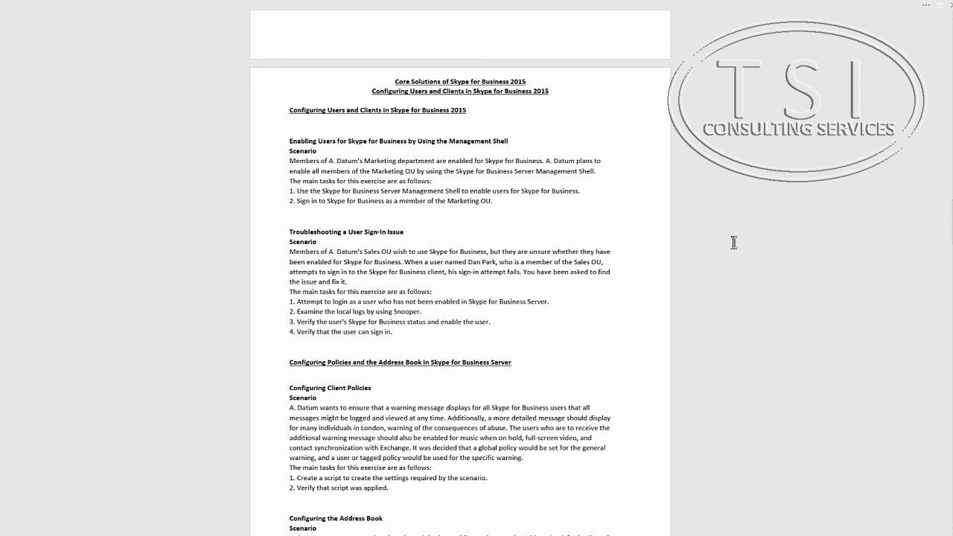